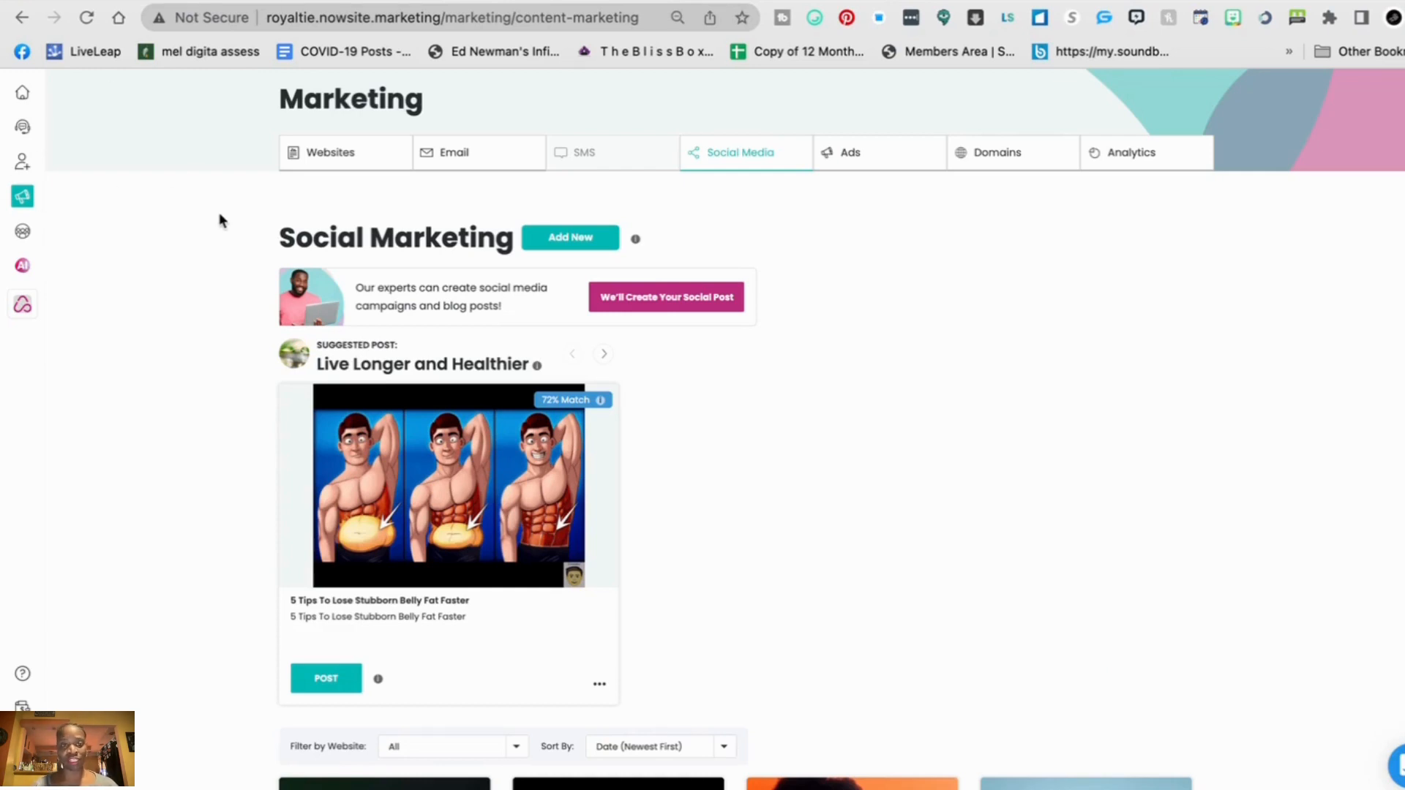
- Browse through the suggested posts to the Djl7kmetals one on how to invest in cryptocurrency
{"action": "scroll", "coordinate": [219, 220], "scroll_direction": "down", "scroll_amount": 3}
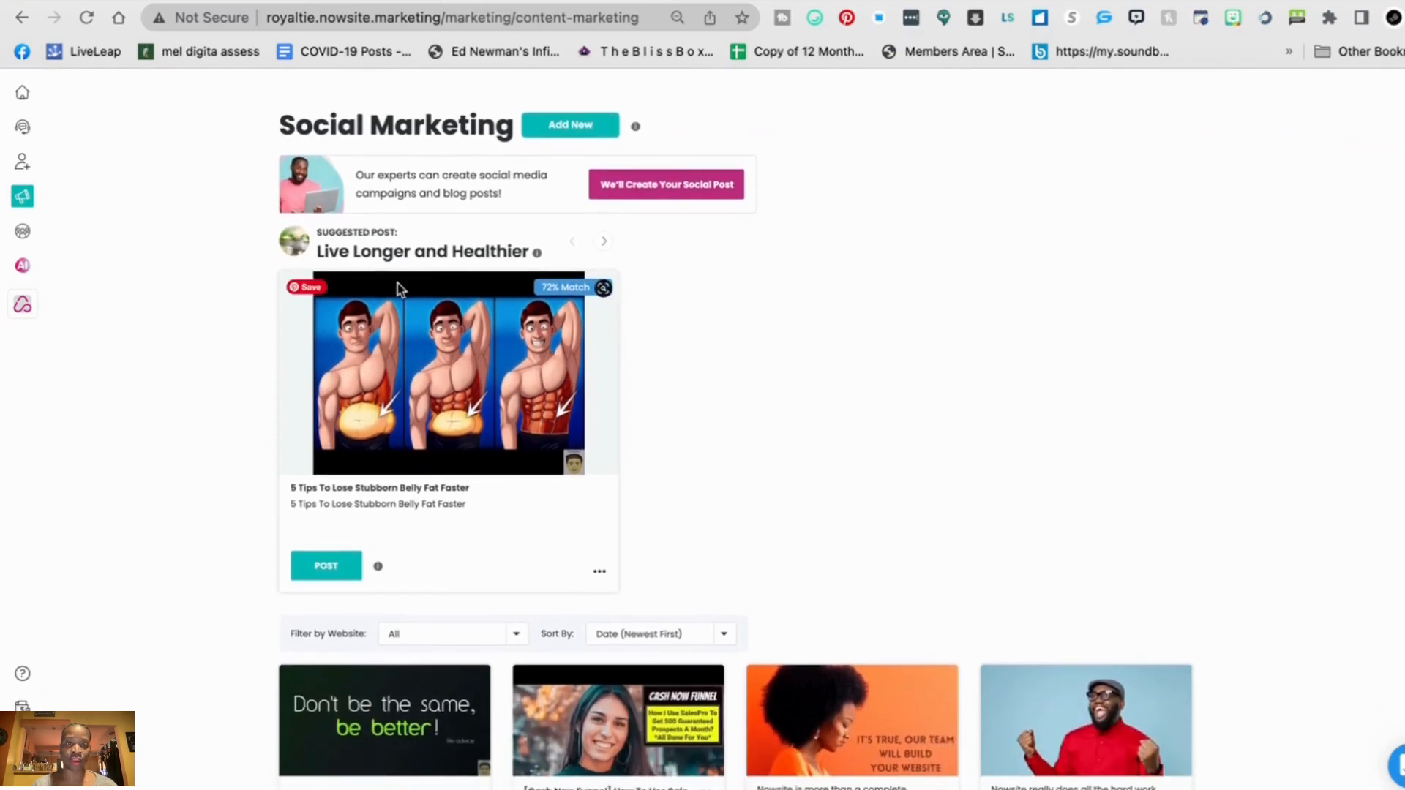
{"action": "scroll", "coordinate": [427, 299], "scroll_direction": "up", "scroll_amount": 3}
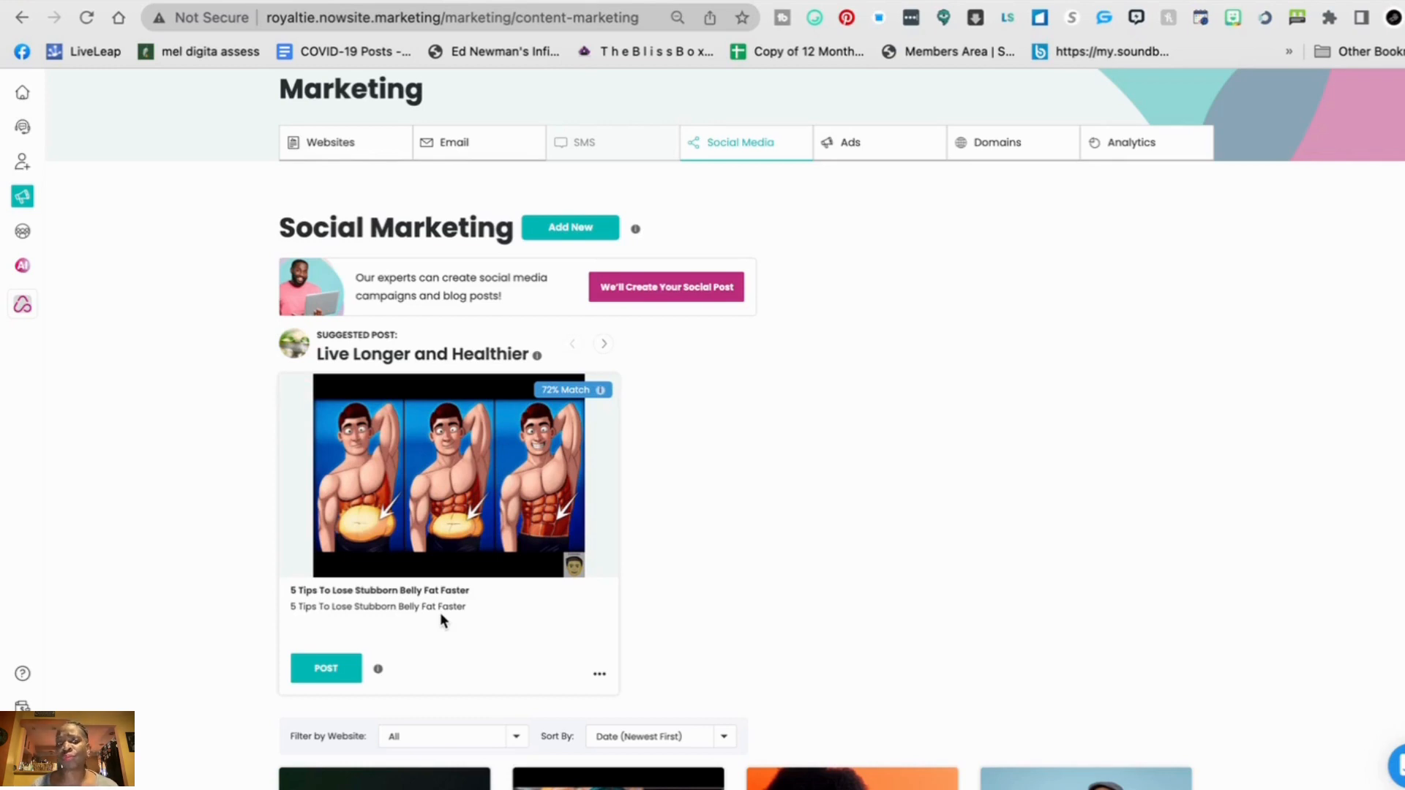
{"action": "left_click", "coordinate": [614, 346]}
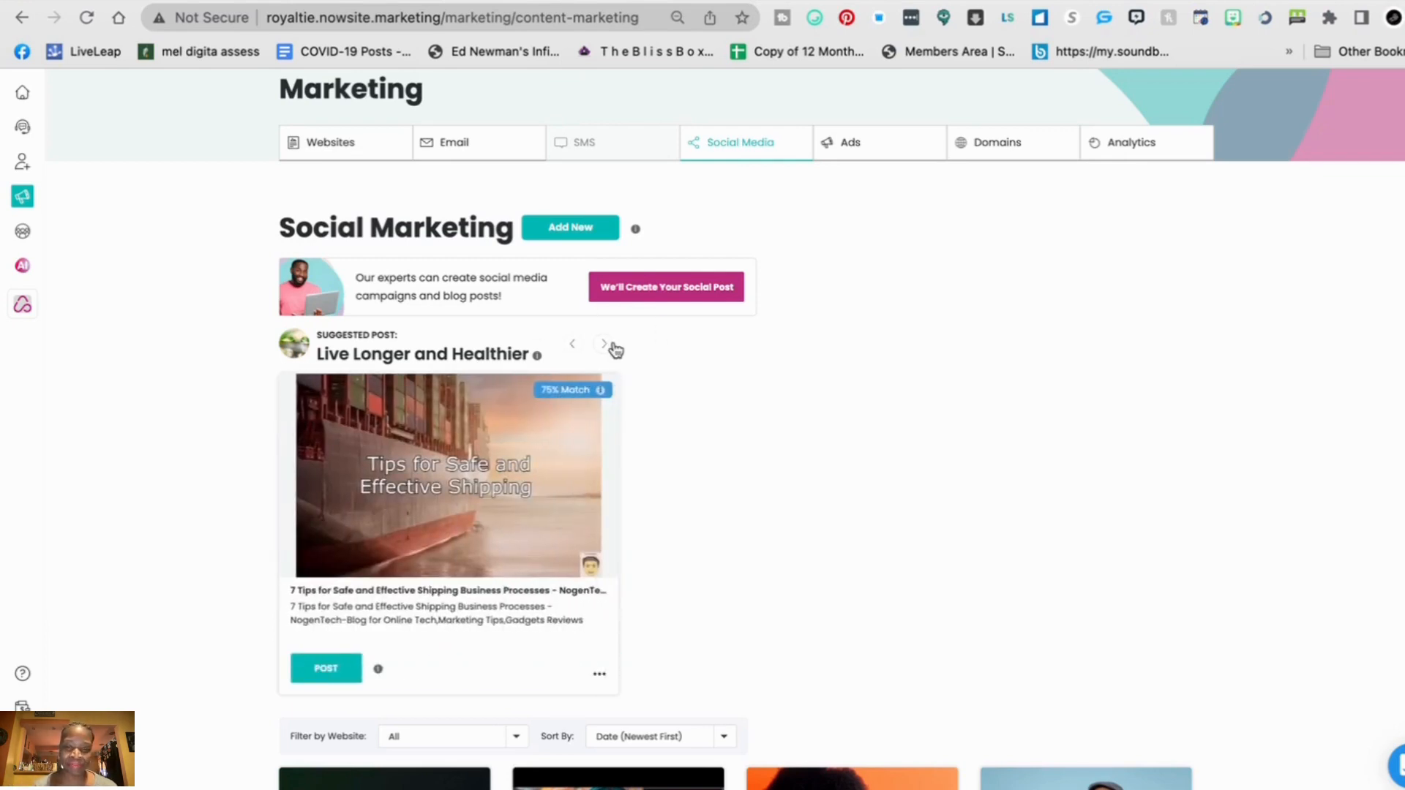
{"action": "left_click", "coordinate": [604, 346]}
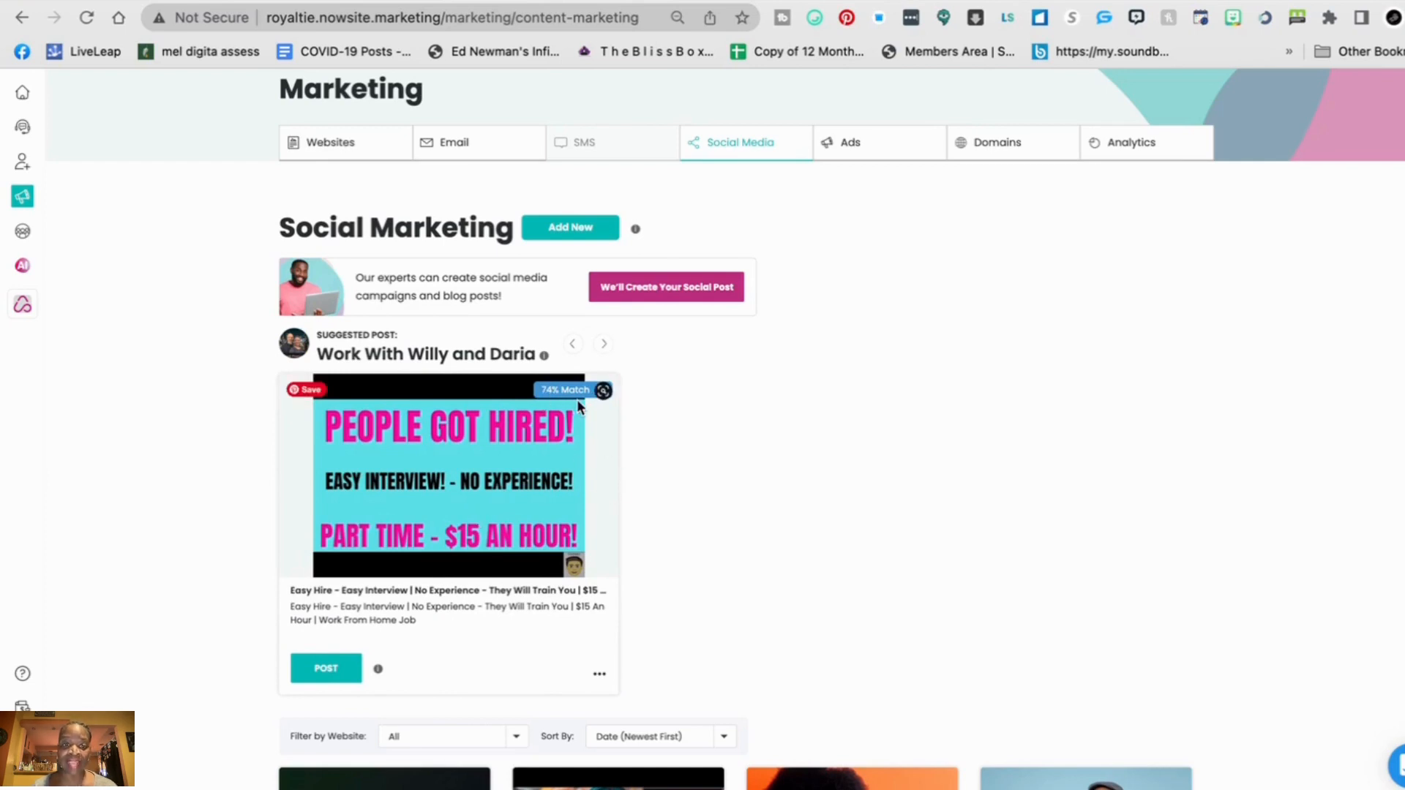
{"action": "left_click", "coordinate": [605, 345]}
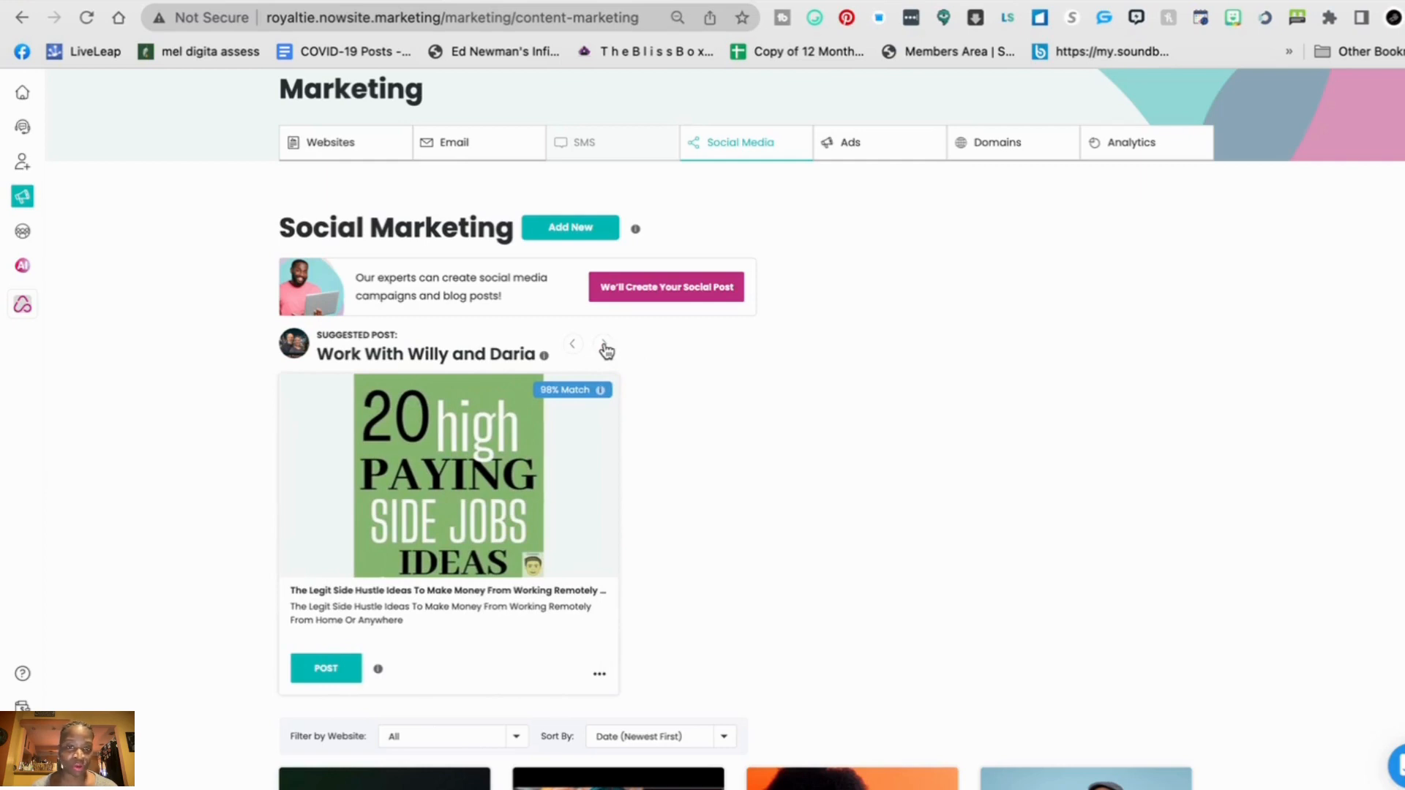
{"action": "left_click", "coordinate": [604, 346]}
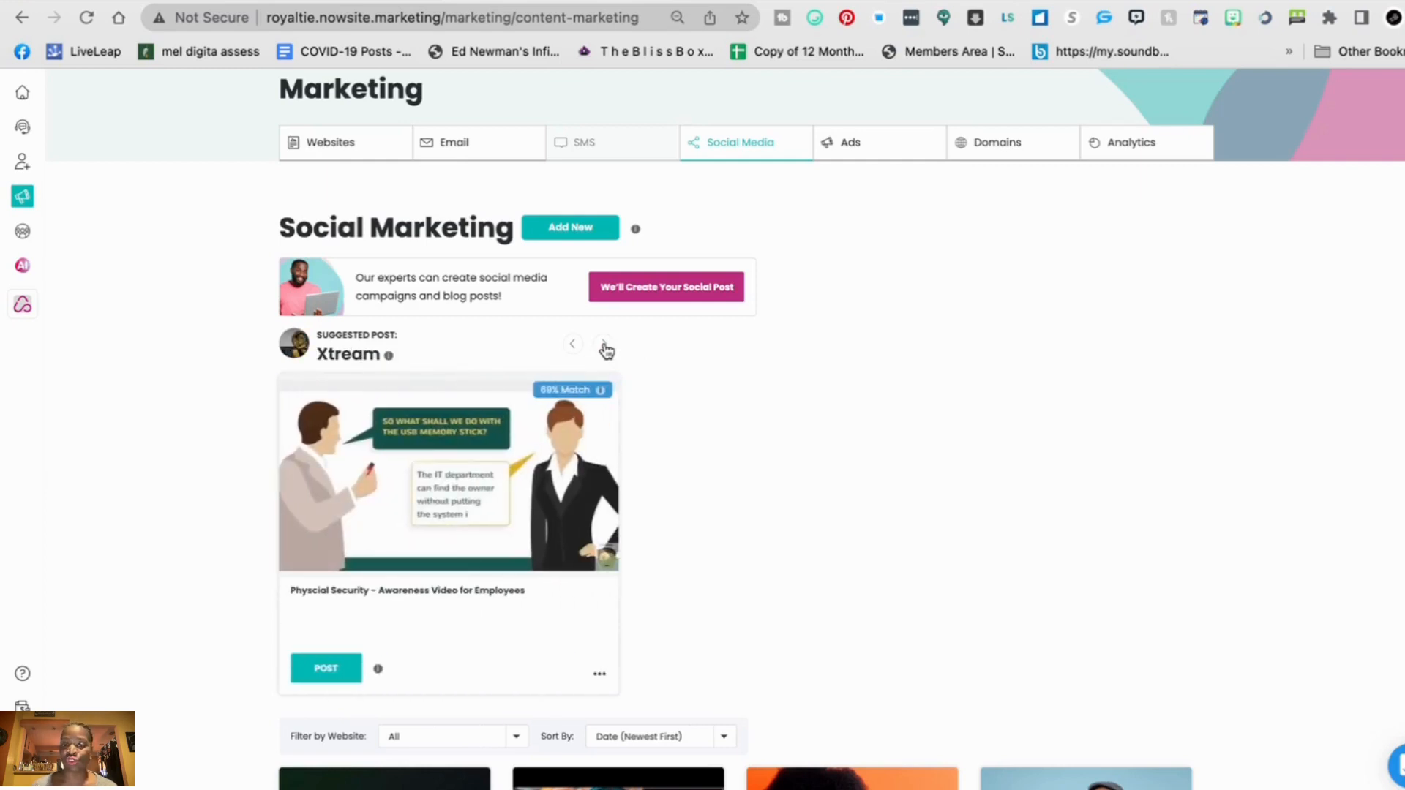
{"action": "left_click", "coordinate": [605, 347]}
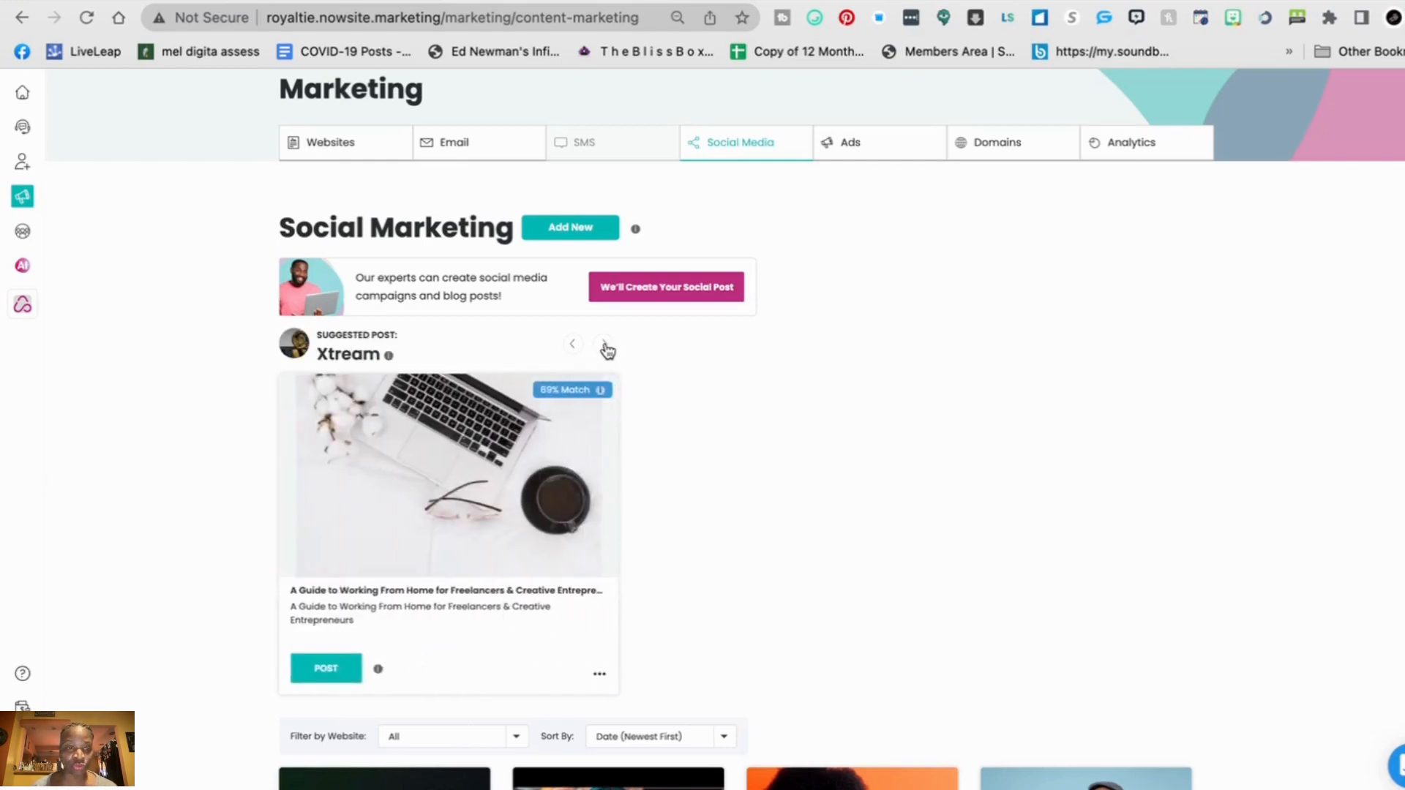
{"action": "left_click", "coordinate": [605, 347]}
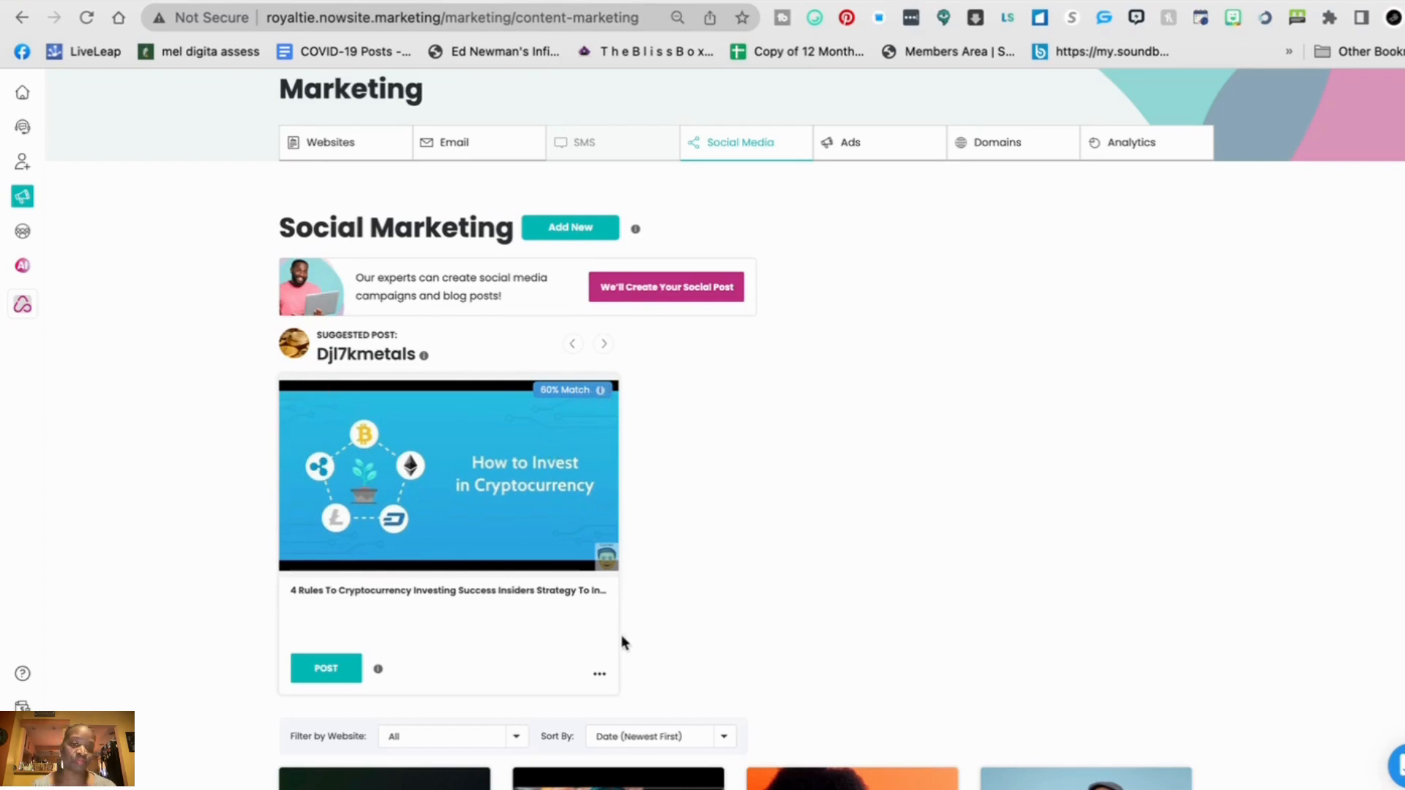
- View the suggested cryptocurrency post's source content, skipping the ads and the Premium trial offer, and pause the video
{"action": "left_click", "coordinate": [599, 676]}
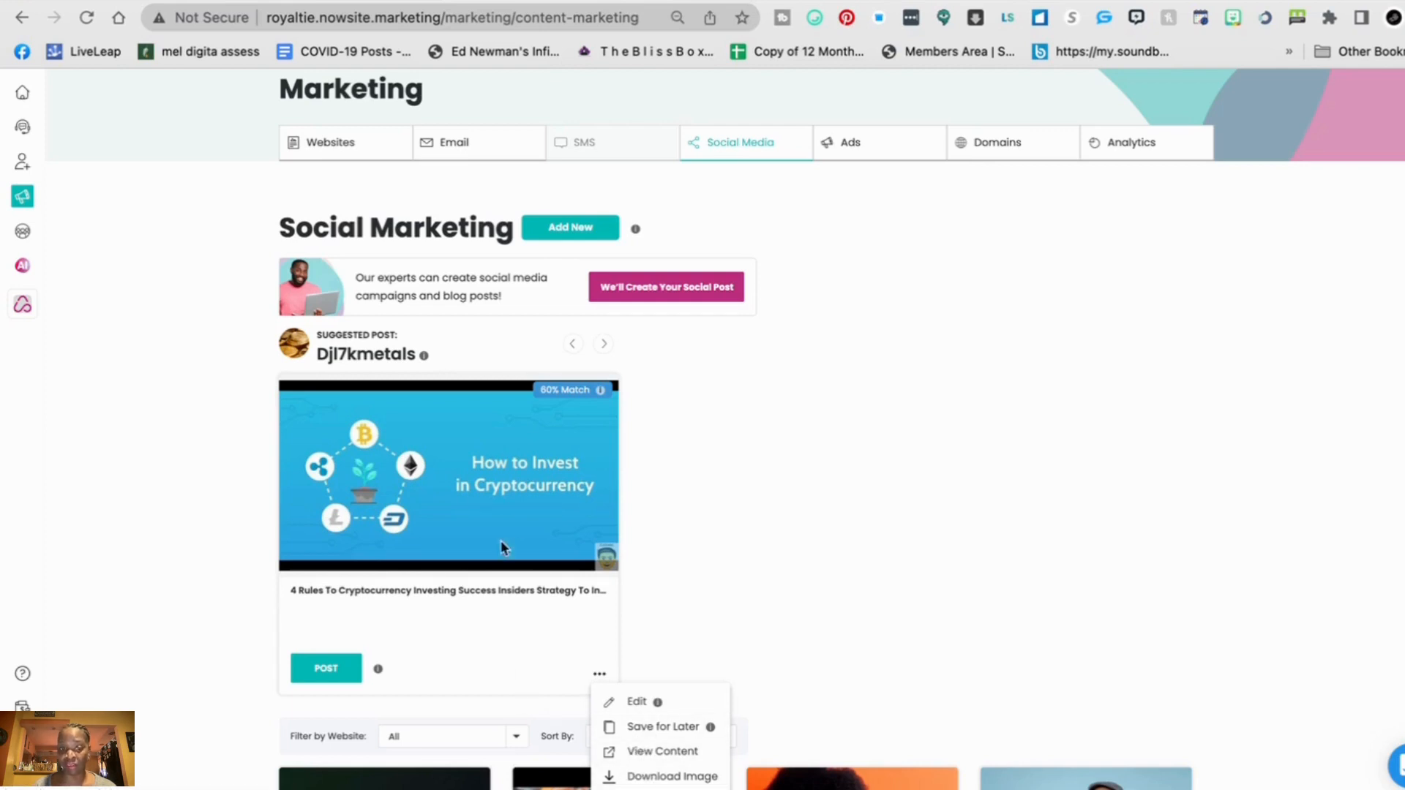
{"action": "left_click", "coordinate": [662, 754]}
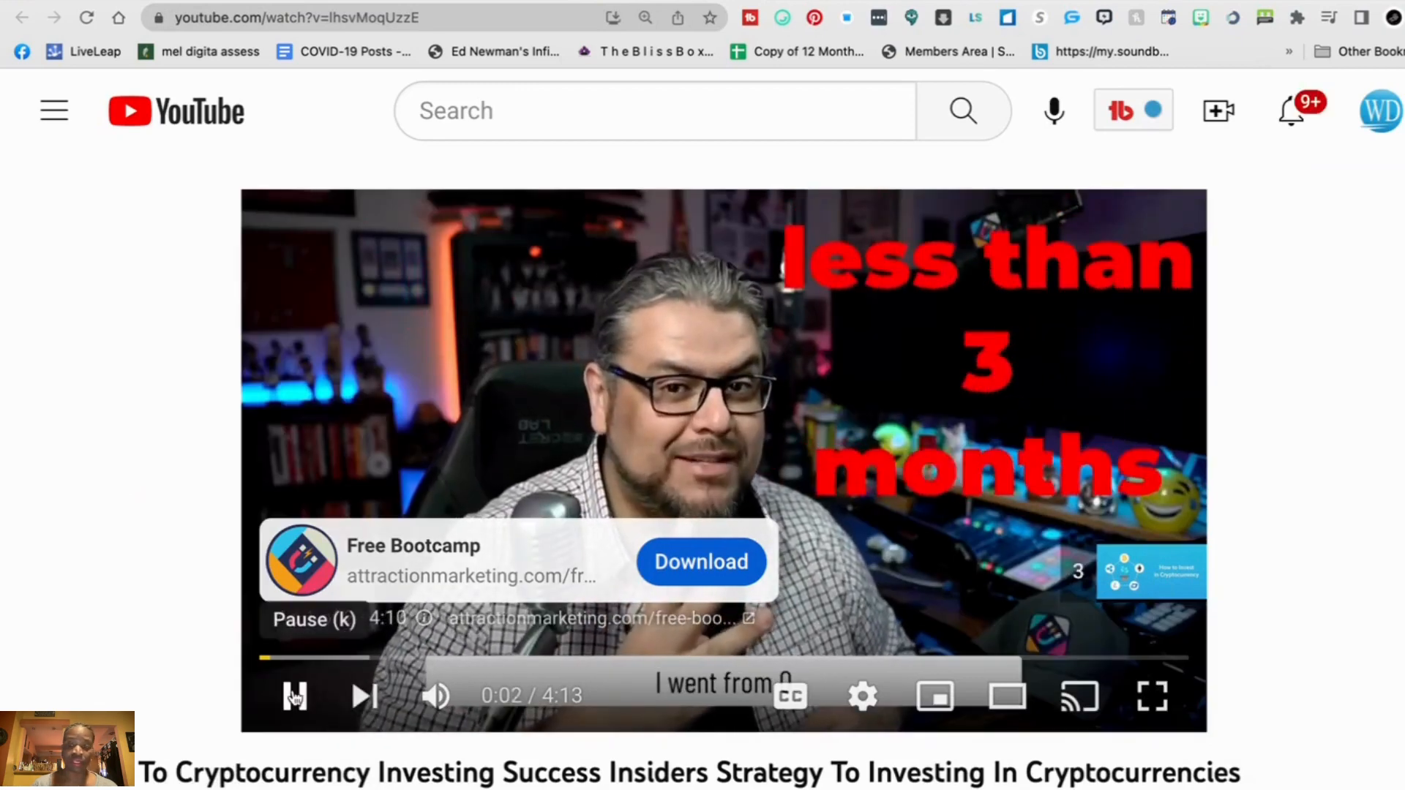
{"action": "left_click", "coordinate": [295, 695]}
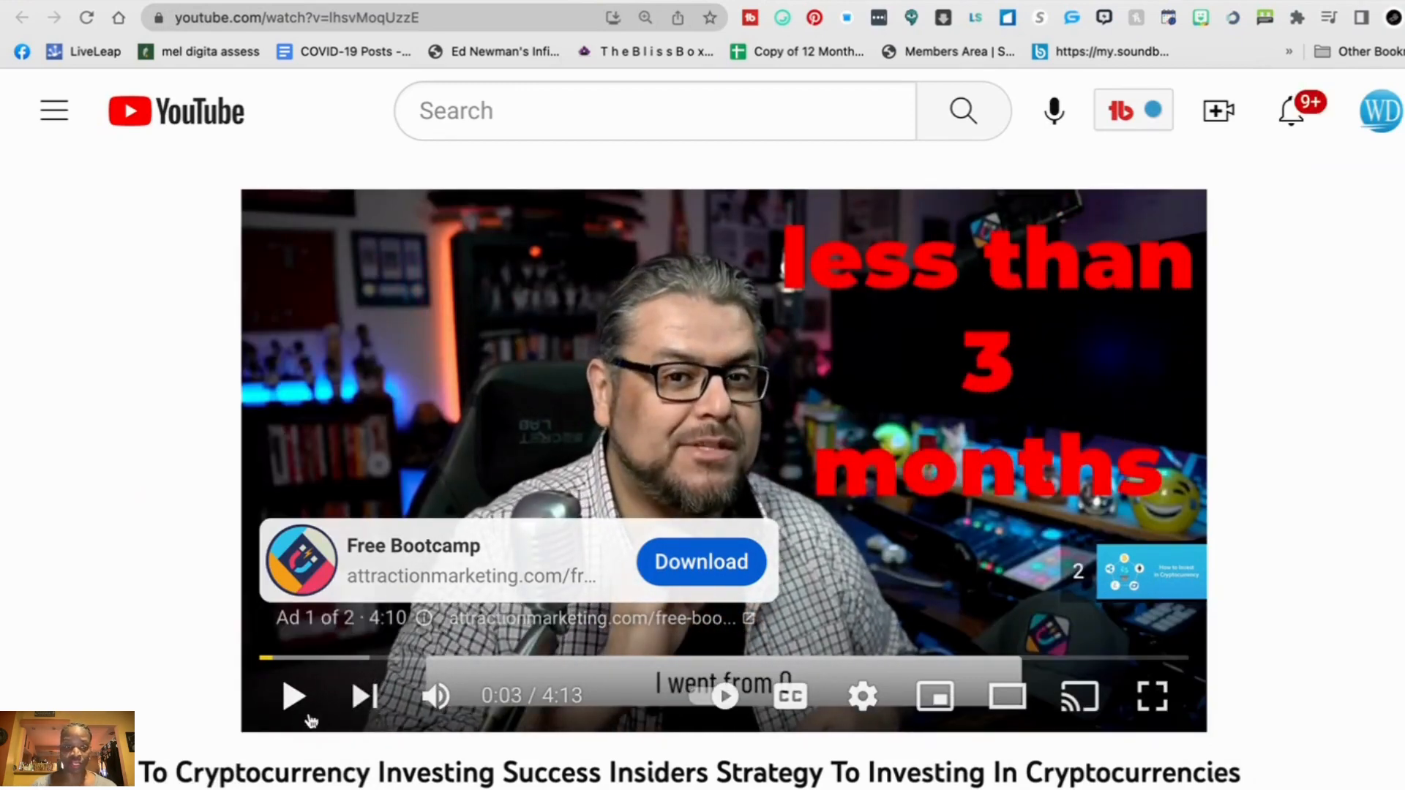
{"action": "left_click", "coordinate": [293, 697]}
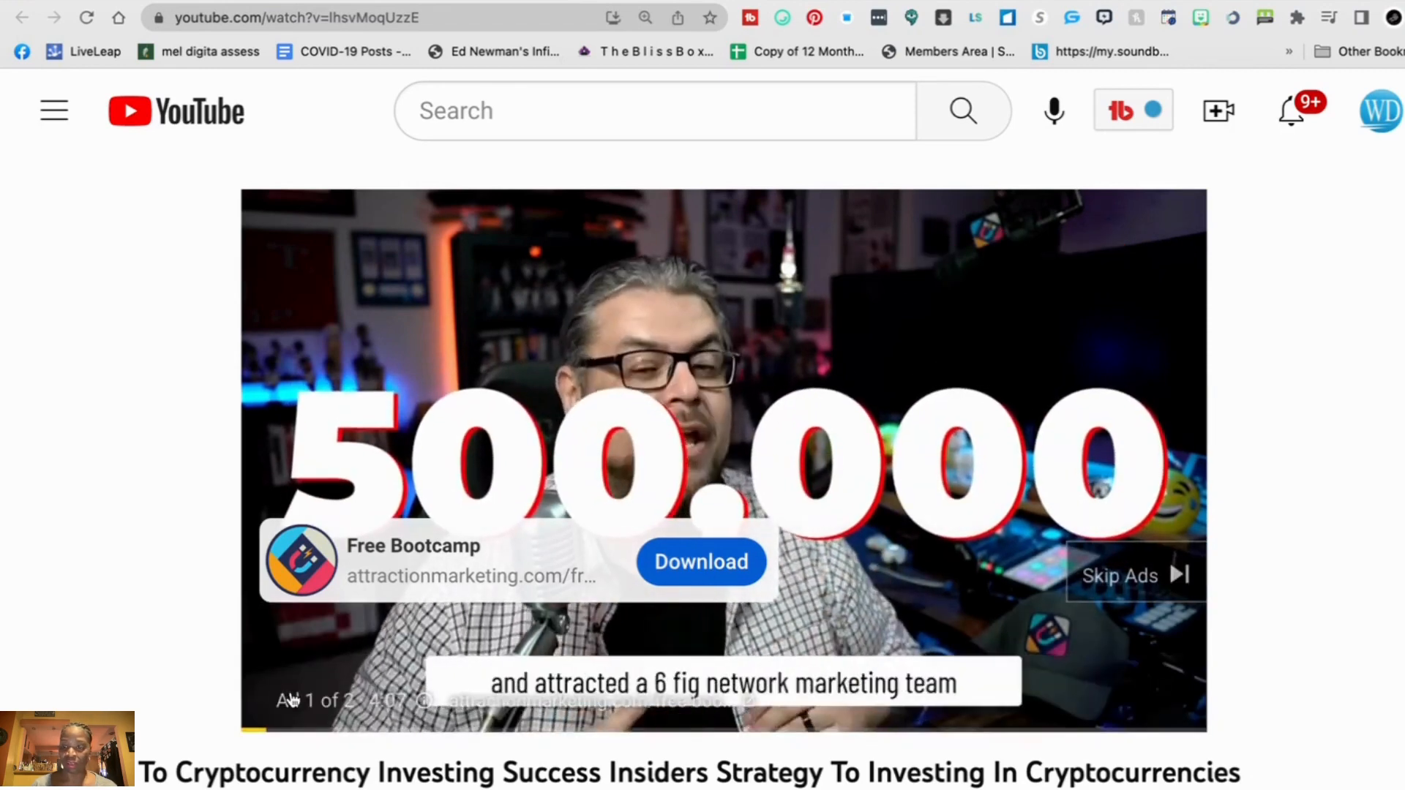
{"action": "left_click", "coordinate": [1131, 574]}
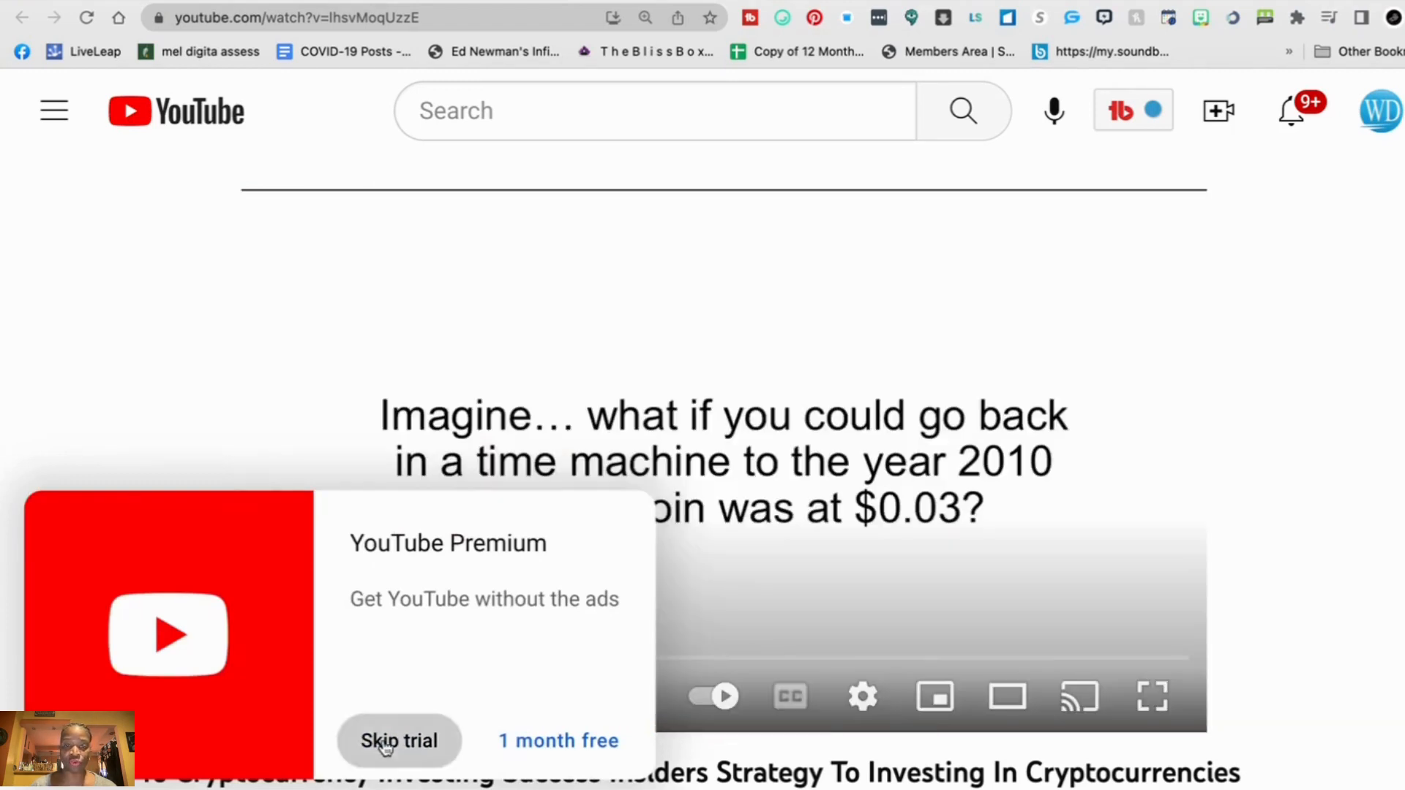
{"action": "left_click", "coordinate": [399, 741]}
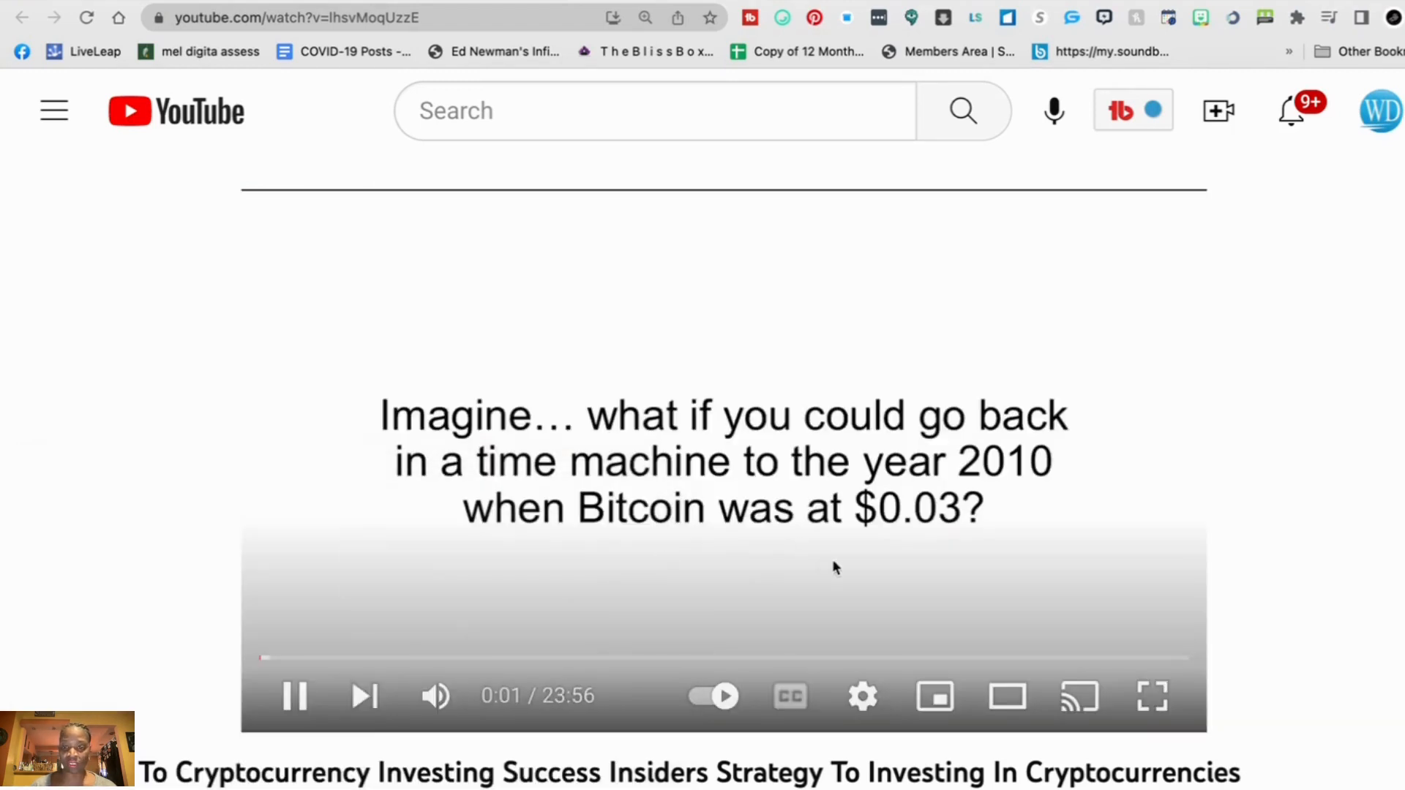
{"action": "left_click", "coordinate": [294, 707]}
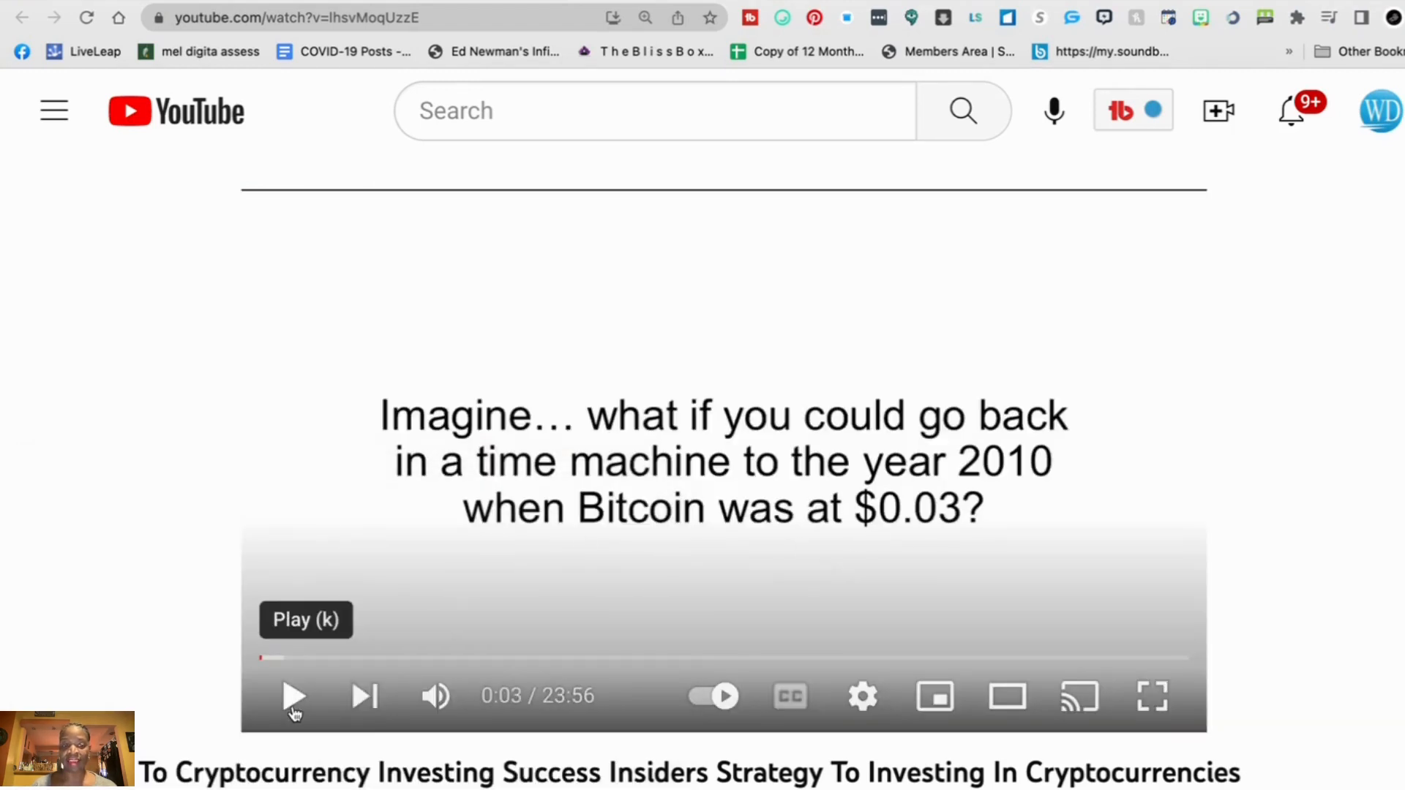
- Examine the description and Video Insights below the cryptocurrency video on YouTube
{"action": "scroll", "coordinate": [678, 555], "scroll_direction": "down", "scroll_amount": 3}
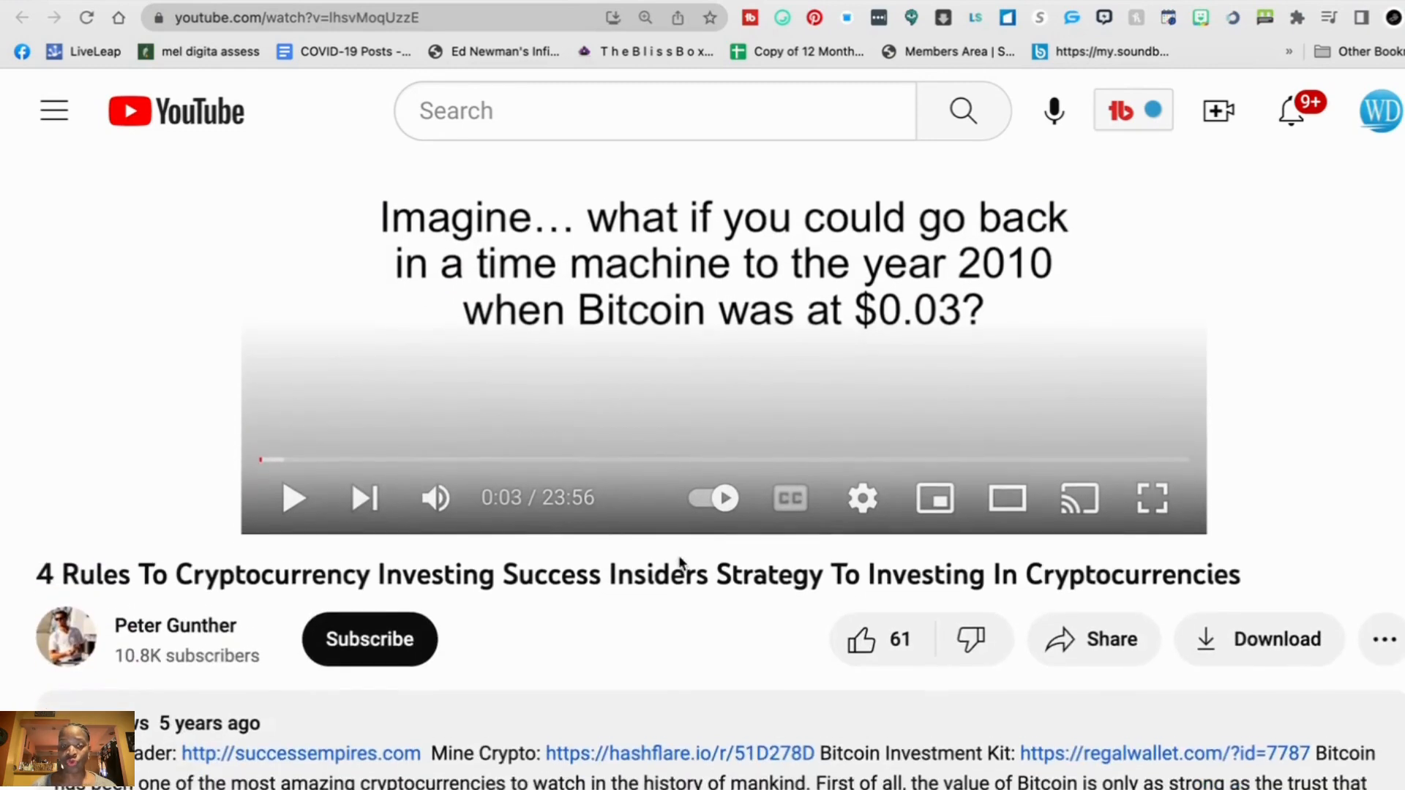
{"action": "scroll", "coordinate": [679, 556], "scroll_direction": "down", "scroll_amount": 1}
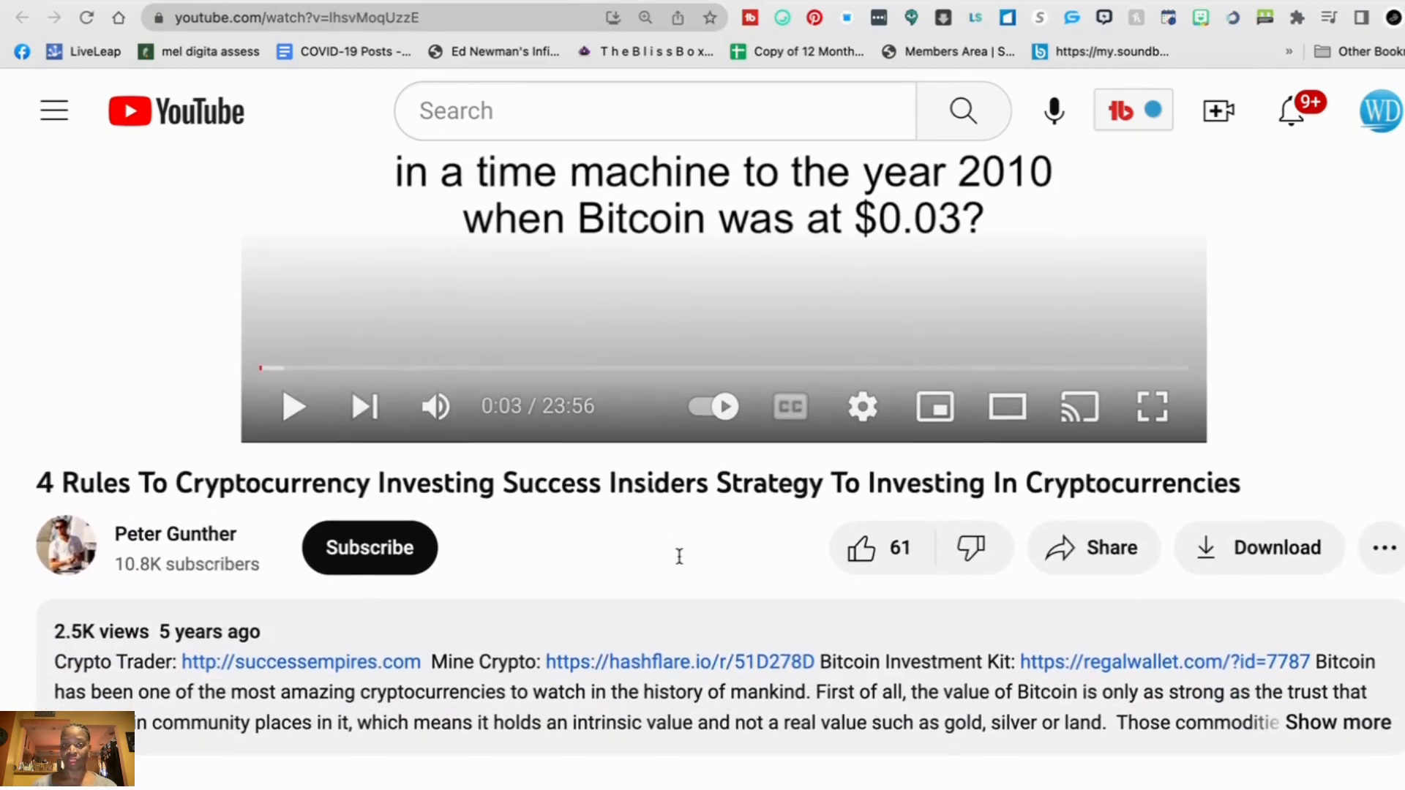
{"action": "scroll", "coordinate": [678, 555], "scroll_direction": "up", "scroll_amount": 2}
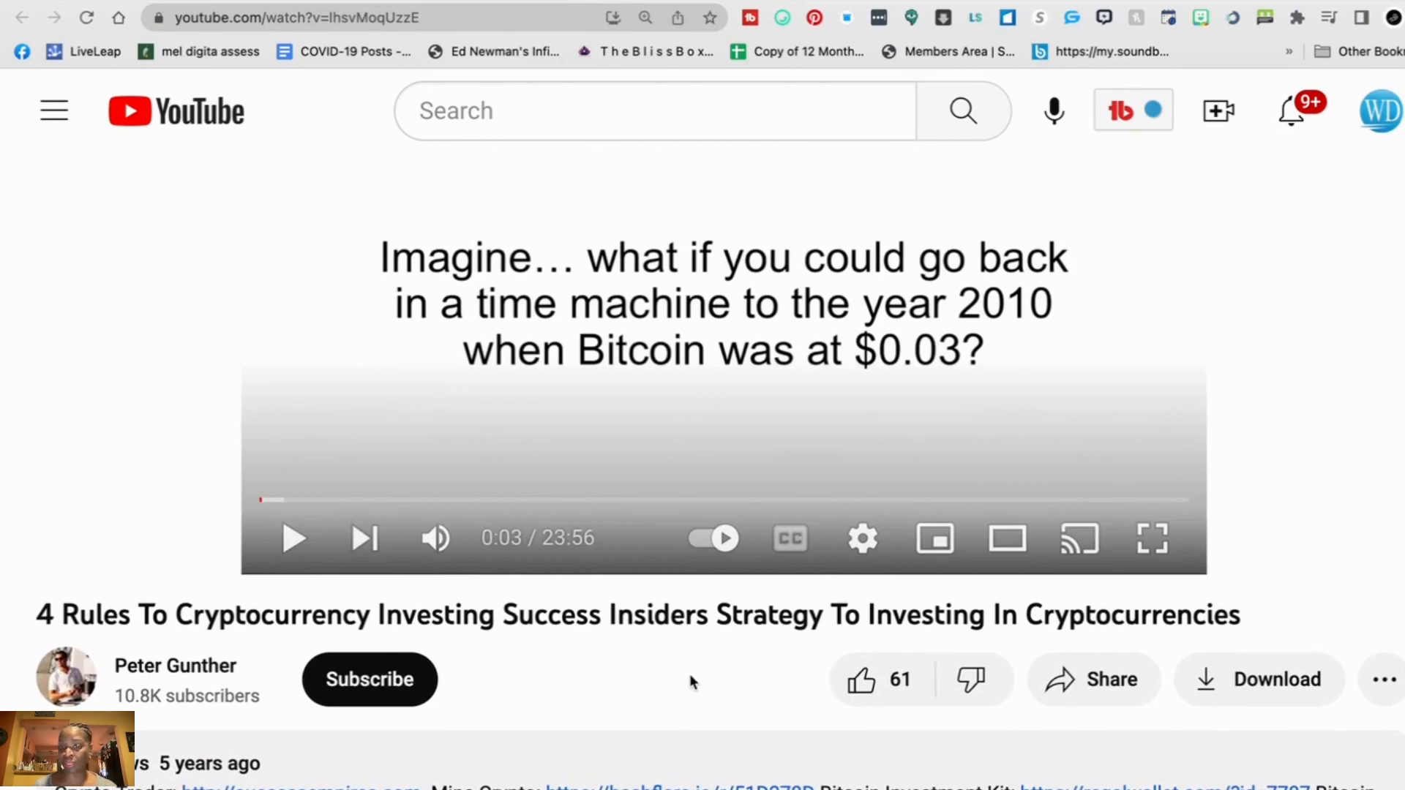
{"action": "scroll", "coordinate": [689, 674], "scroll_direction": "down", "scroll_amount": 4}
{"action": "scroll", "coordinate": [689, 674], "scroll_direction": "down", "scroll_amount": 4}
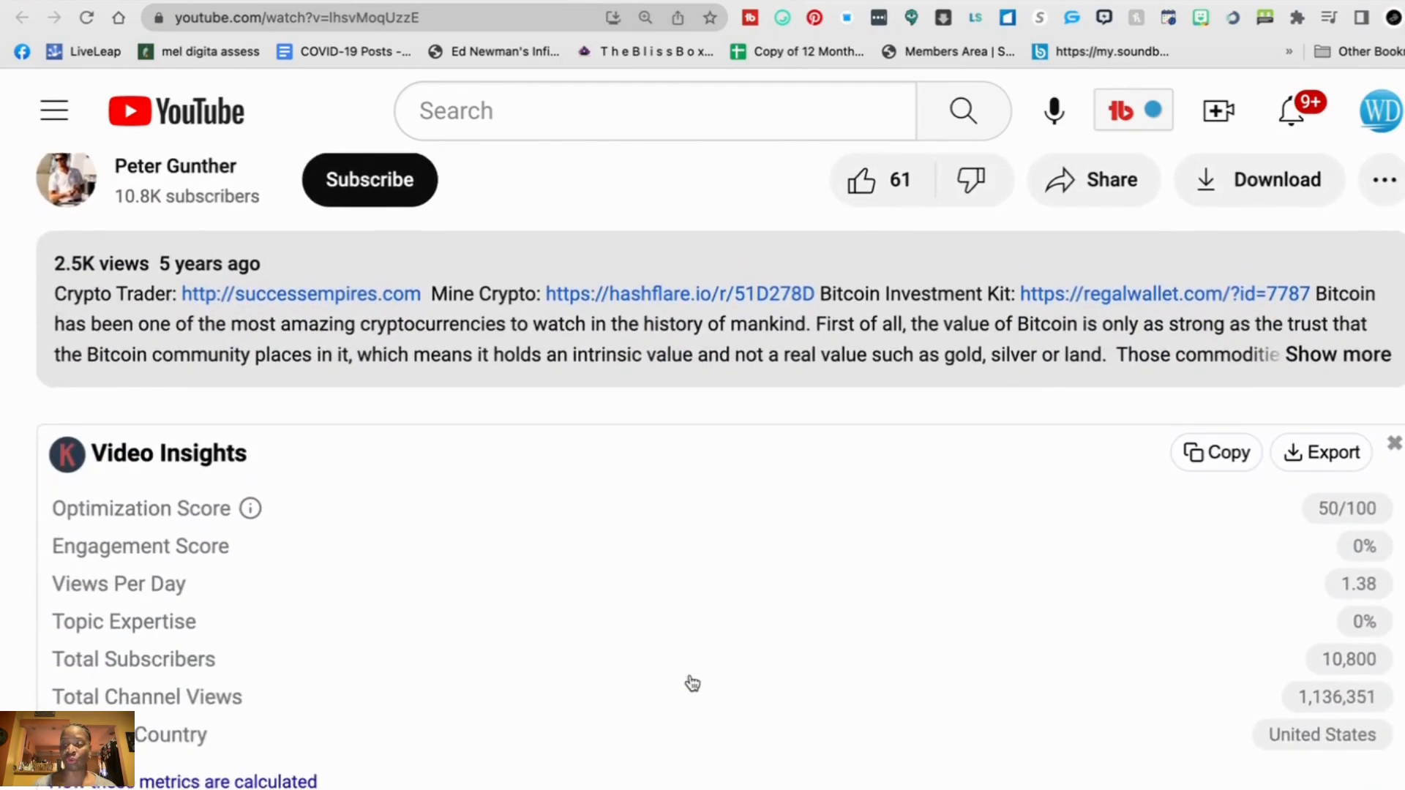
{"action": "scroll", "coordinate": [689, 674], "scroll_direction": "up", "scroll_amount": 10}
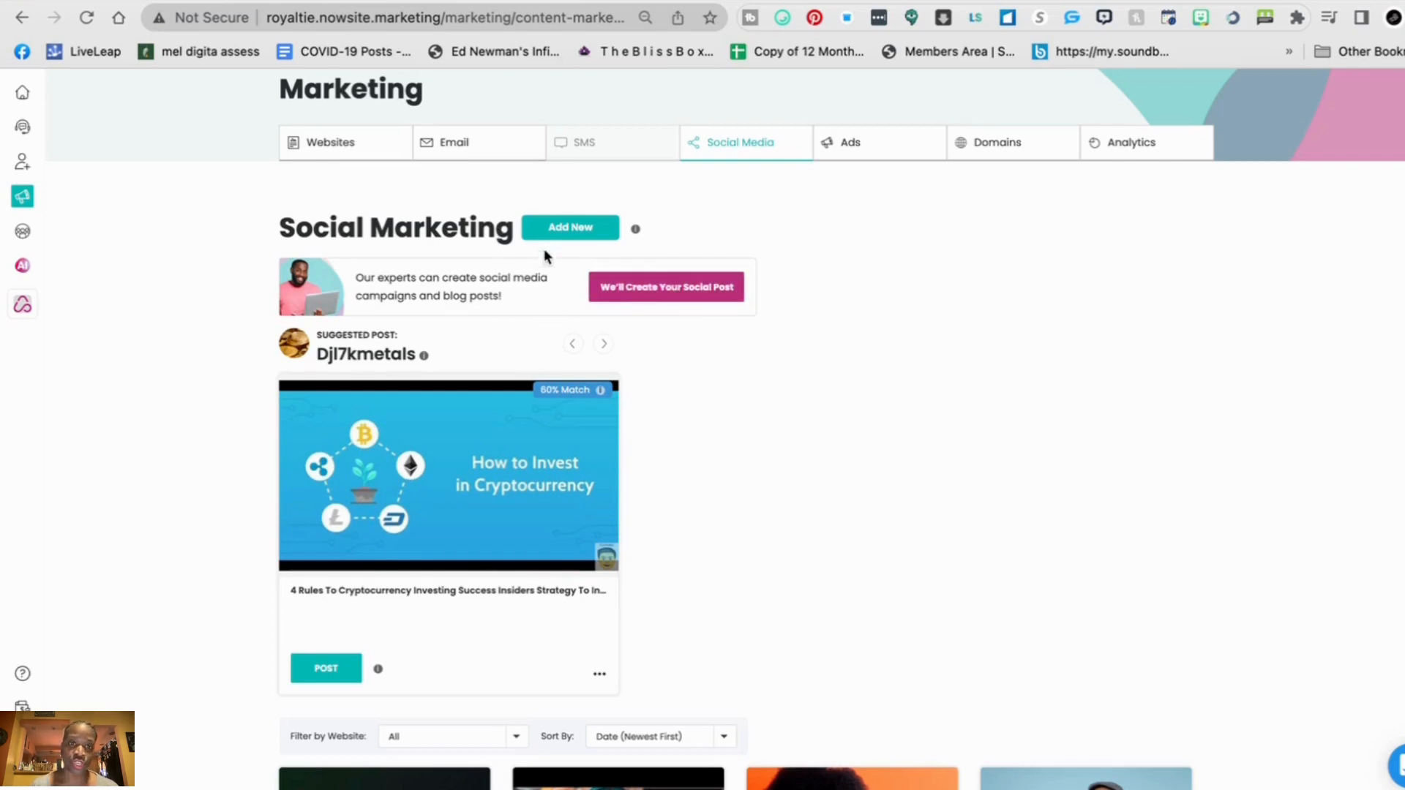
- Return to the Social Marketing page, start adding a new post and check the available article languages, keeping English
{"action": "left_click", "coordinate": [570, 228]}
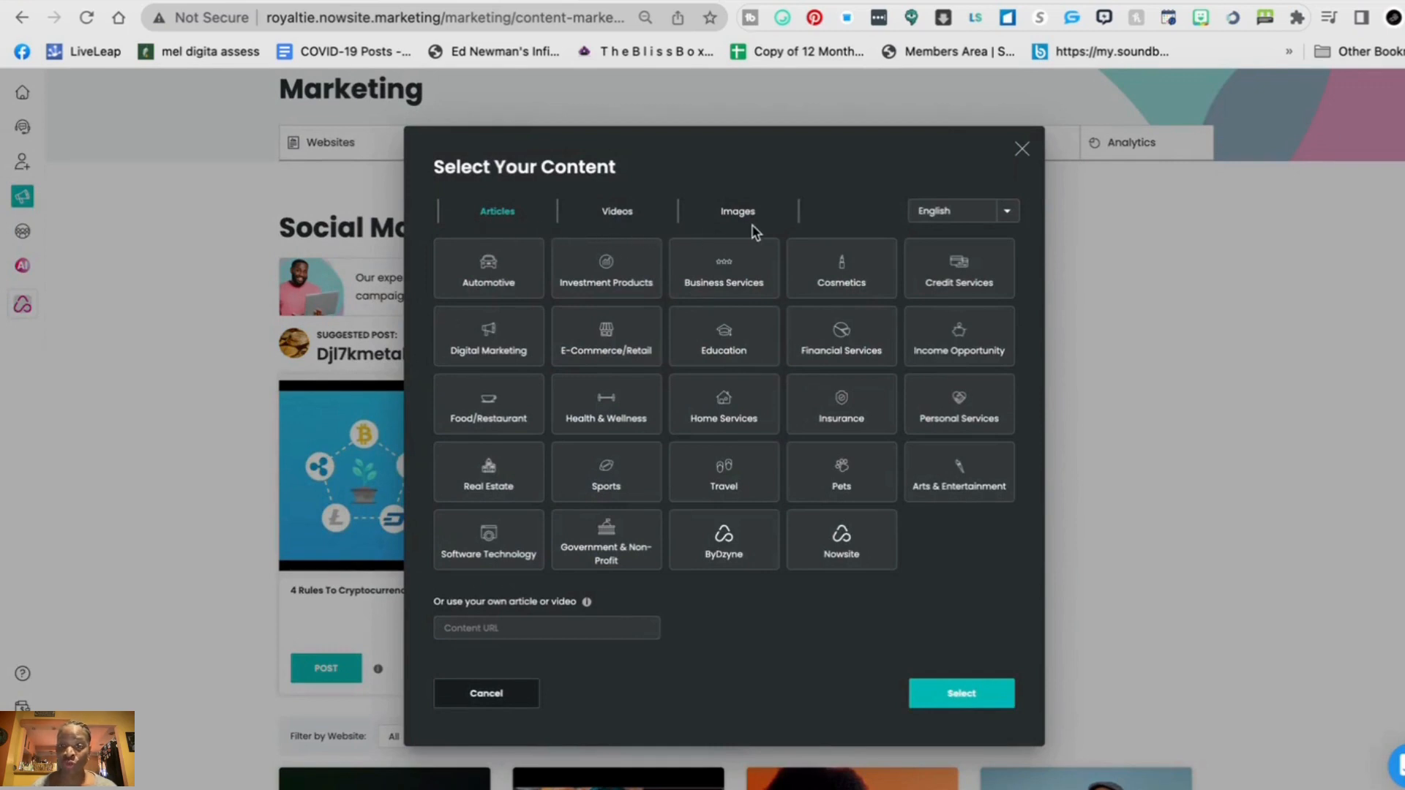
{"action": "left_click", "coordinate": [1009, 214]}
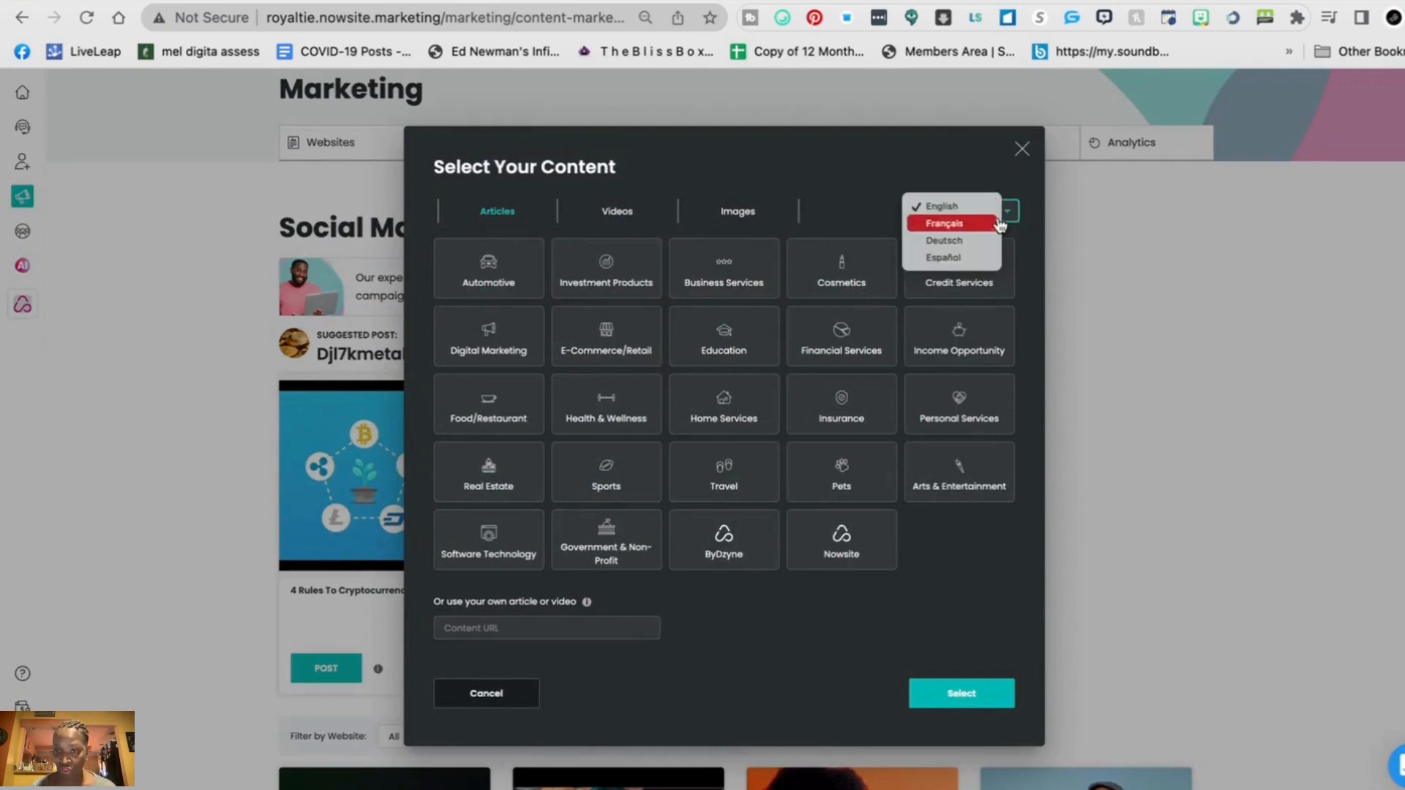
{"action": "left_click", "coordinate": [861, 199]}
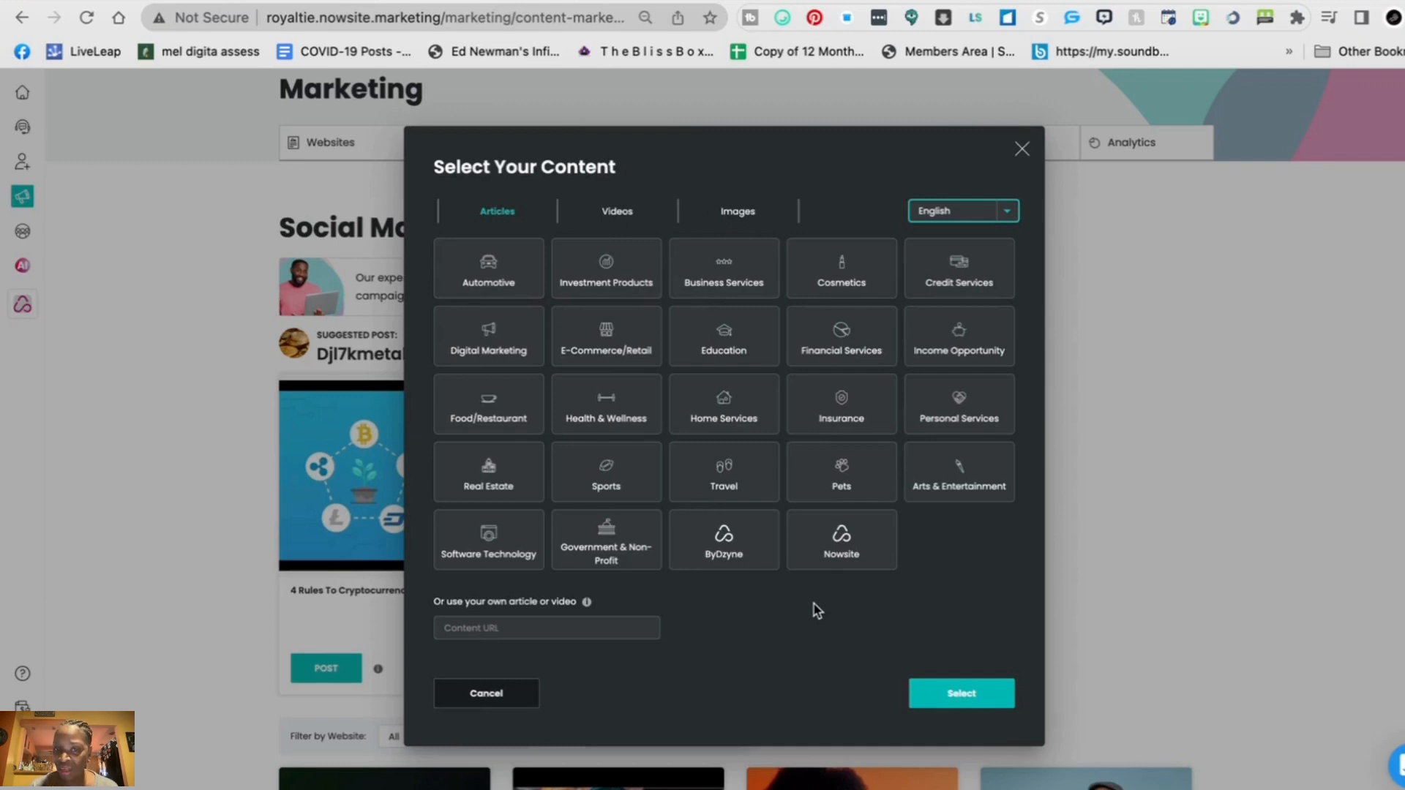
- Show the Digital Marketing image collection for the new post, also checking the video categories
{"action": "left_click", "coordinate": [736, 213]}
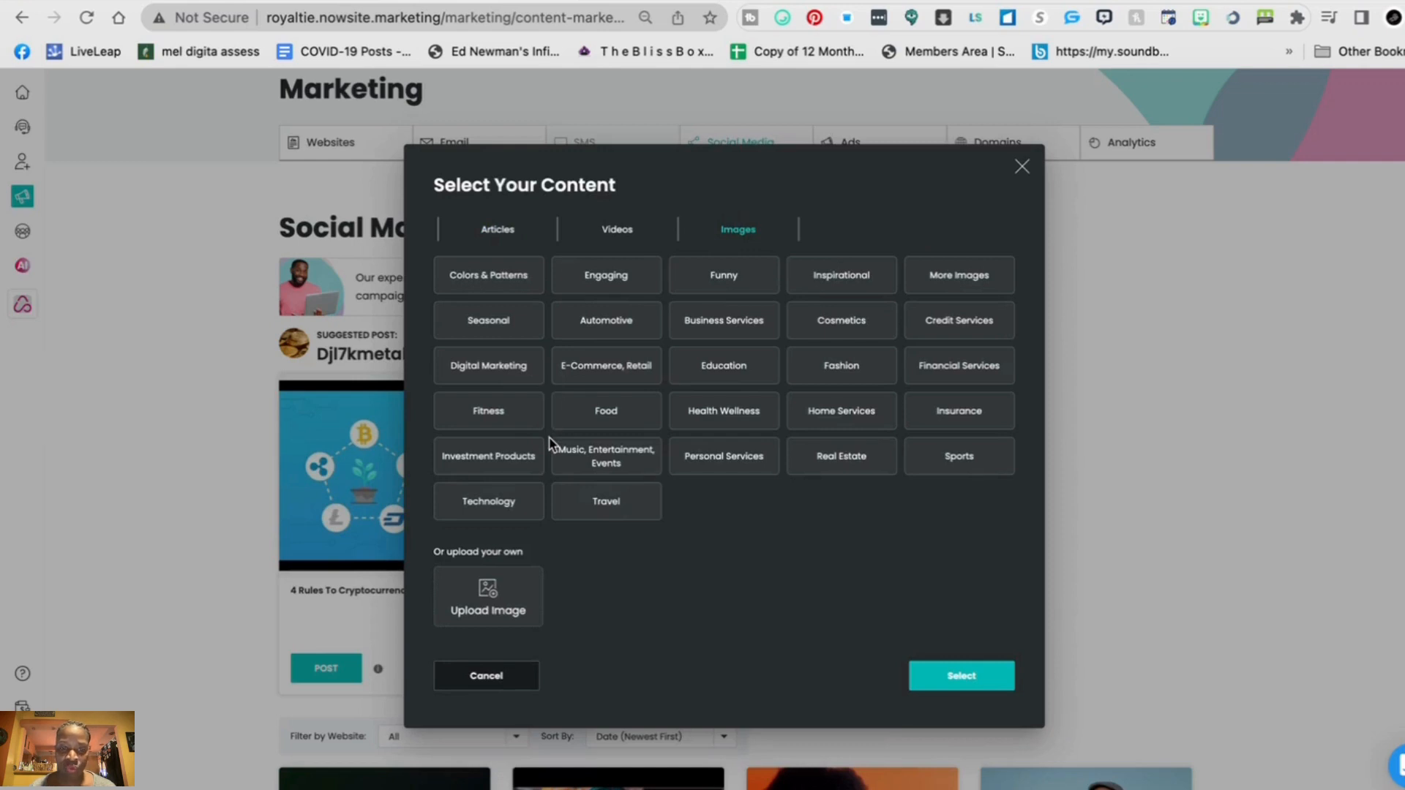
{"action": "left_click", "coordinate": [506, 371]}
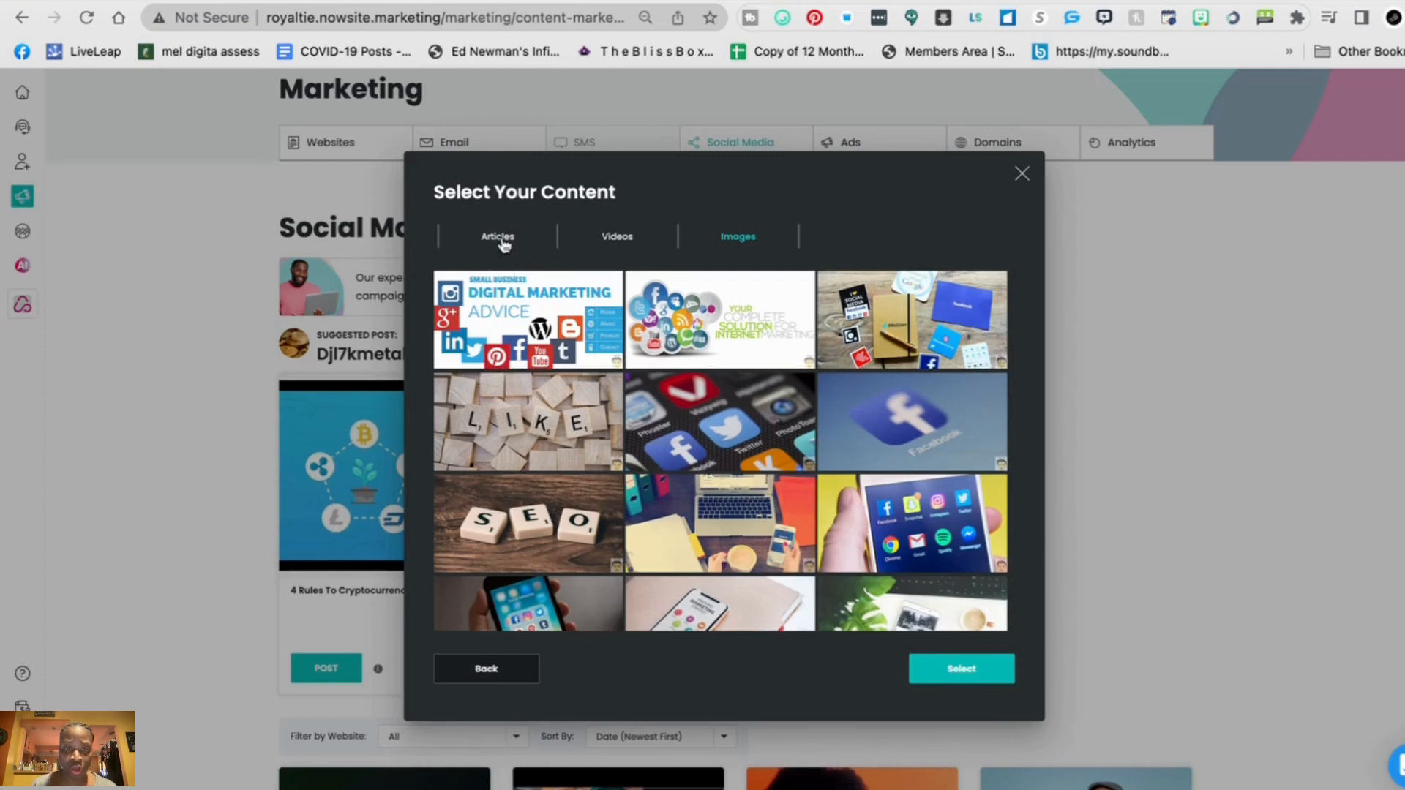
{"action": "left_click", "coordinate": [618, 236]}
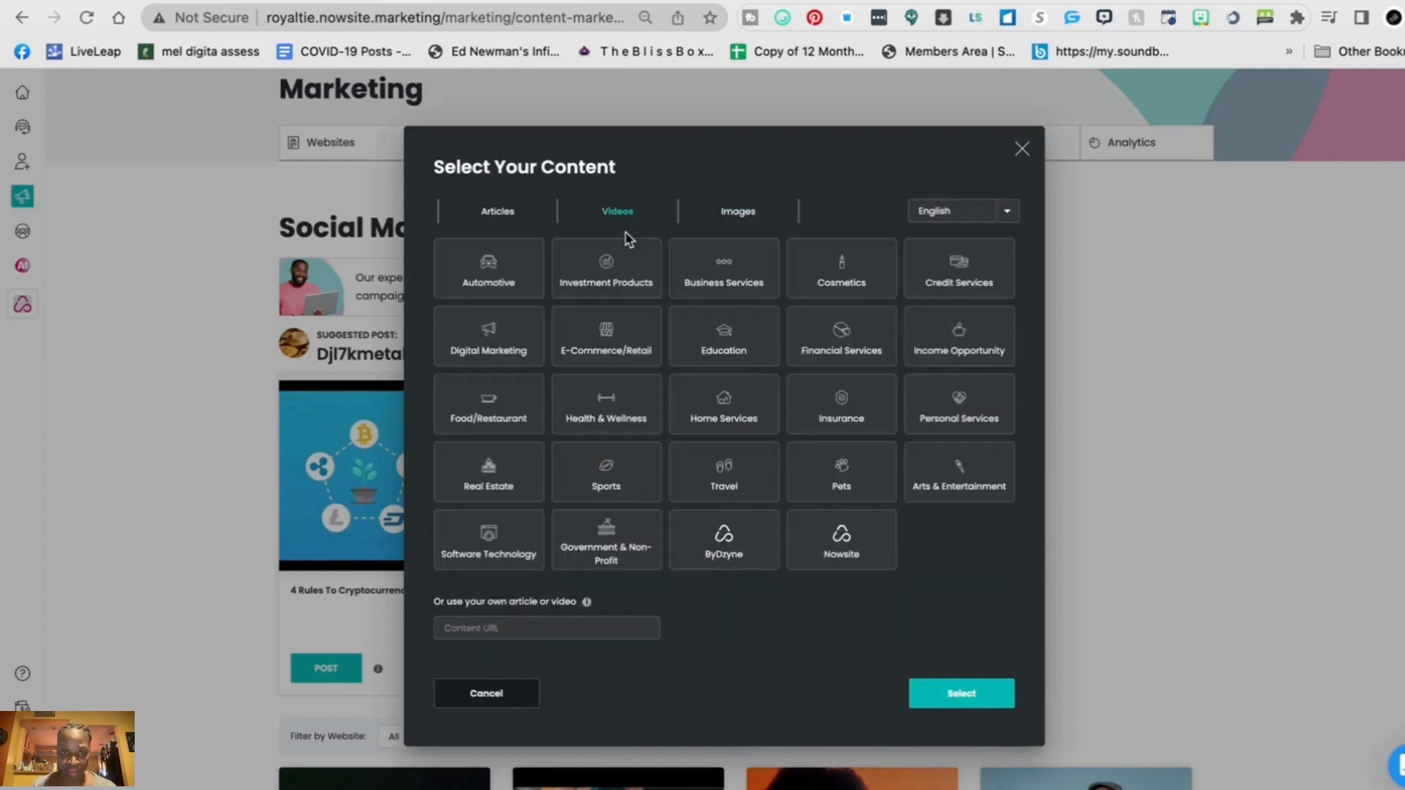
{"action": "left_click", "coordinate": [744, 217]}
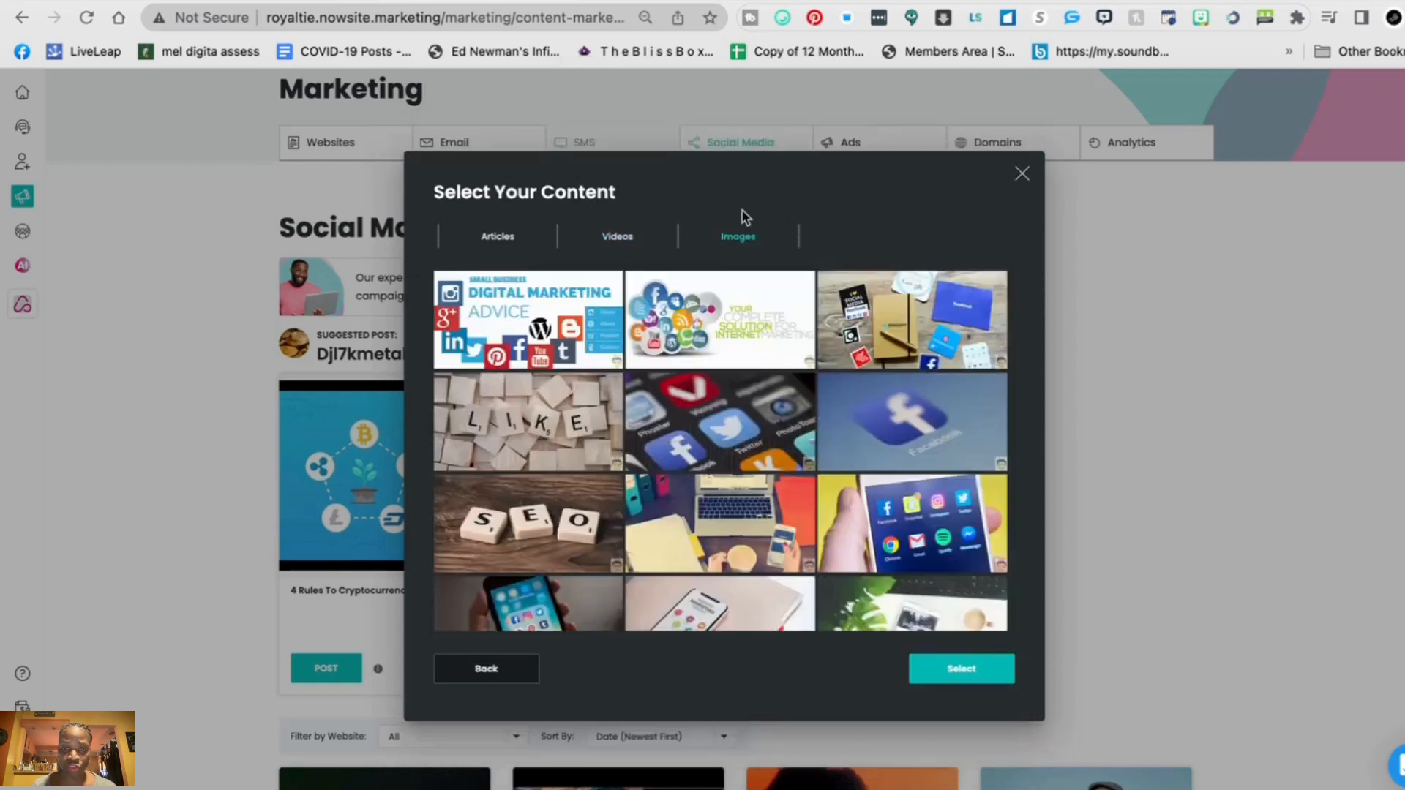
- Look through the first and second pages of the Digital Marketing image collection
{"action": "scroll", "coordinate": [759, 467], "scroll_direction": "down", "scroll_amount": 2}
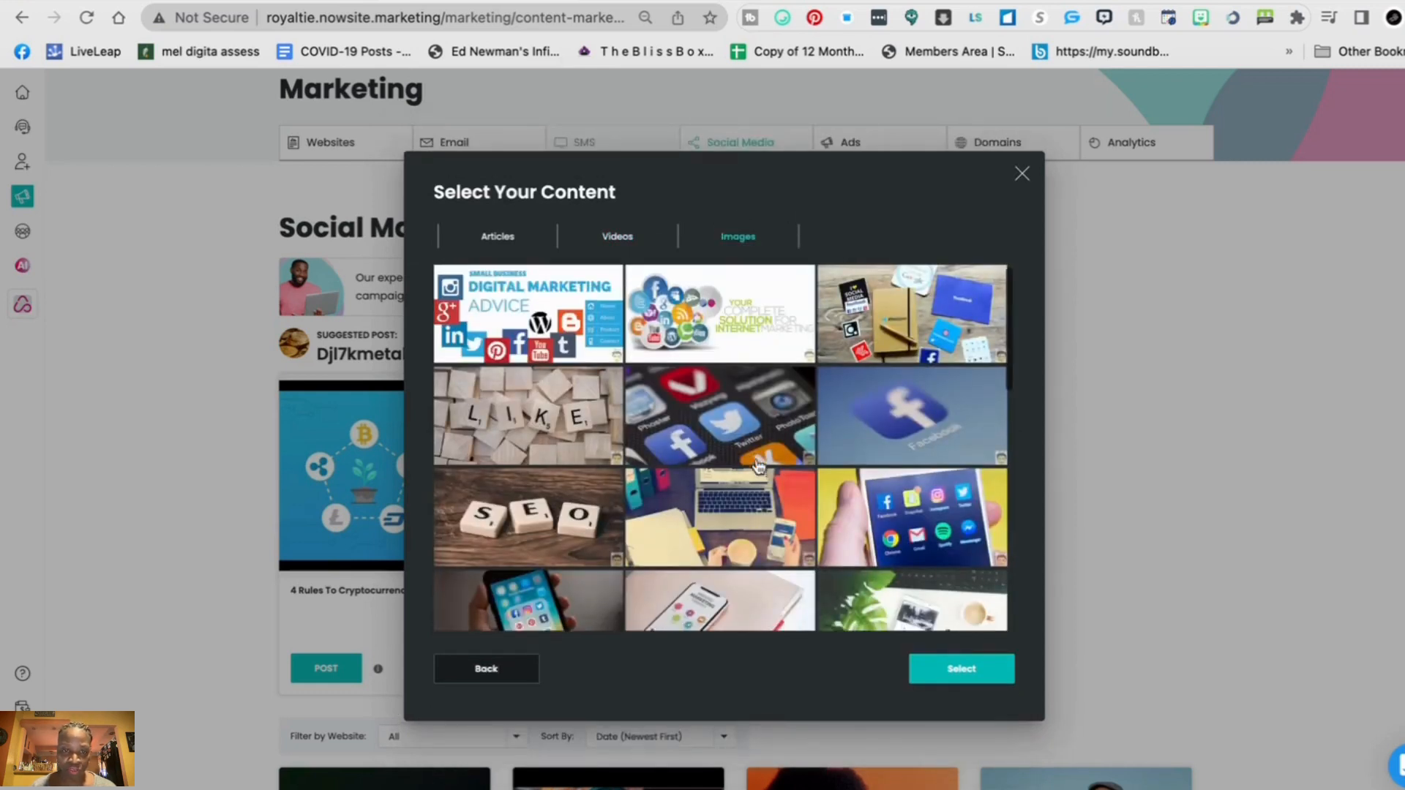
{"action": "scroll", "coordinate": [759, 467], "scroll_direction": "down", "scroll_amount": 5}
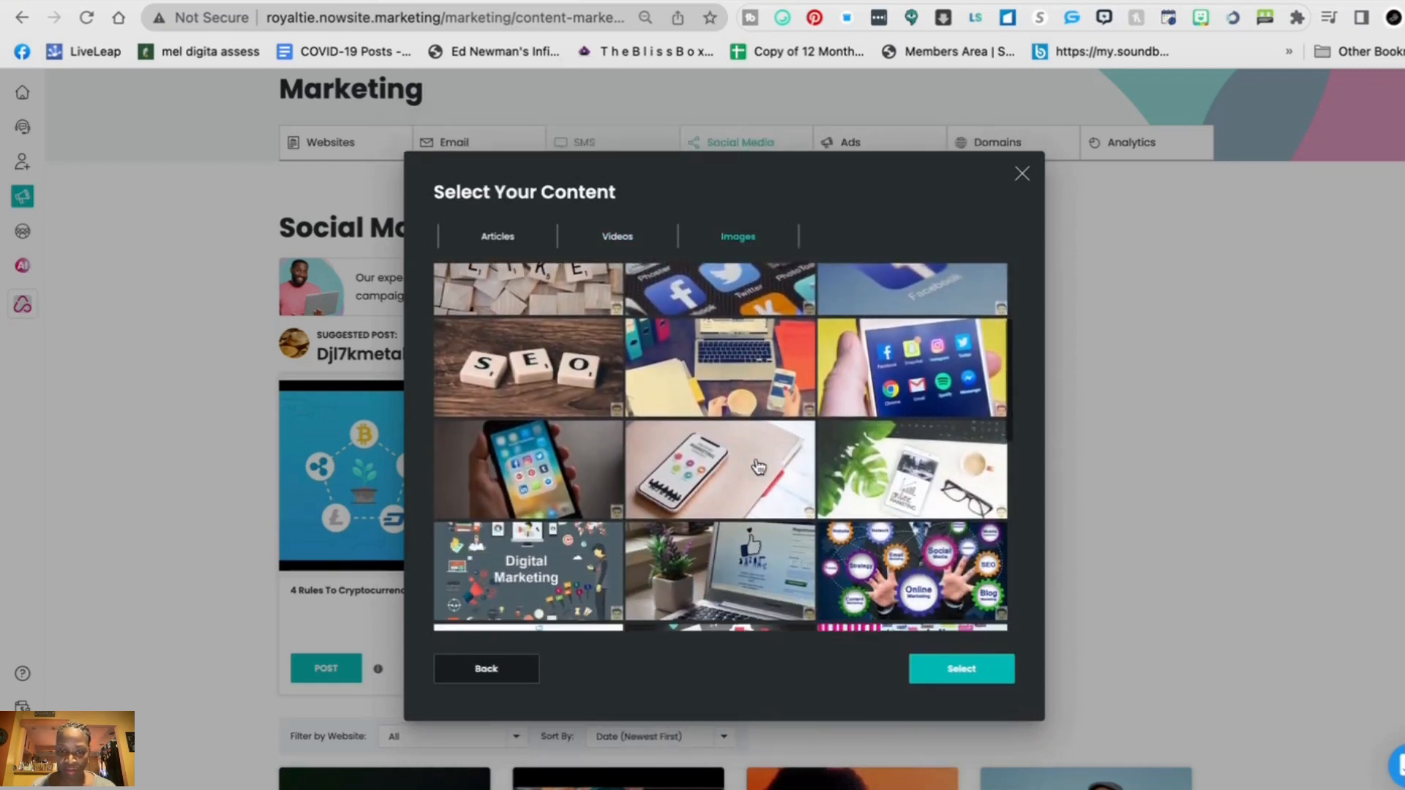
{"action": "scroll", "coordinate": [759, 467], "scroll_direction": "down", "scroll_amount": 6}
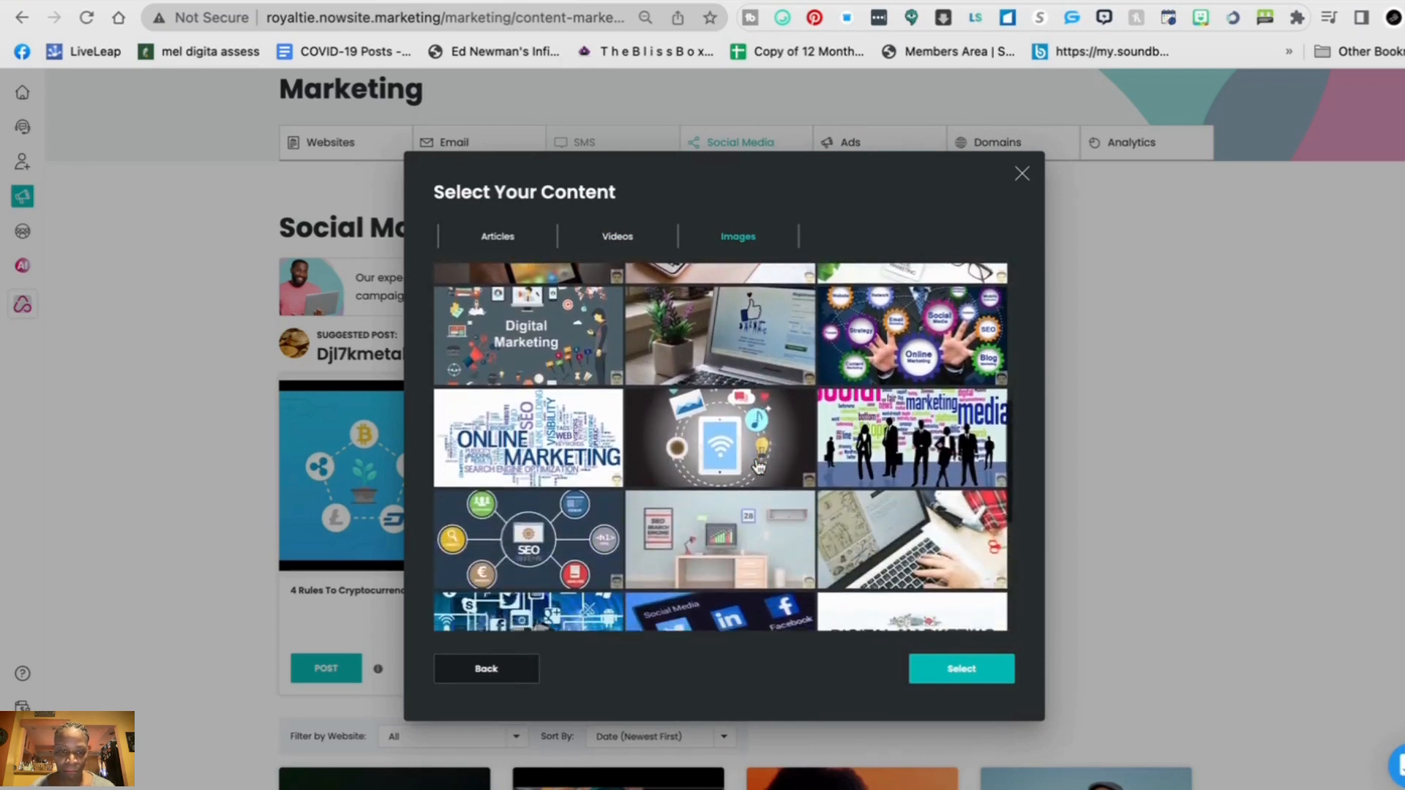
{"action": "scroll", "coordinate": [759, 467], "scroll_direction": "down", "scroll_amount": 4}
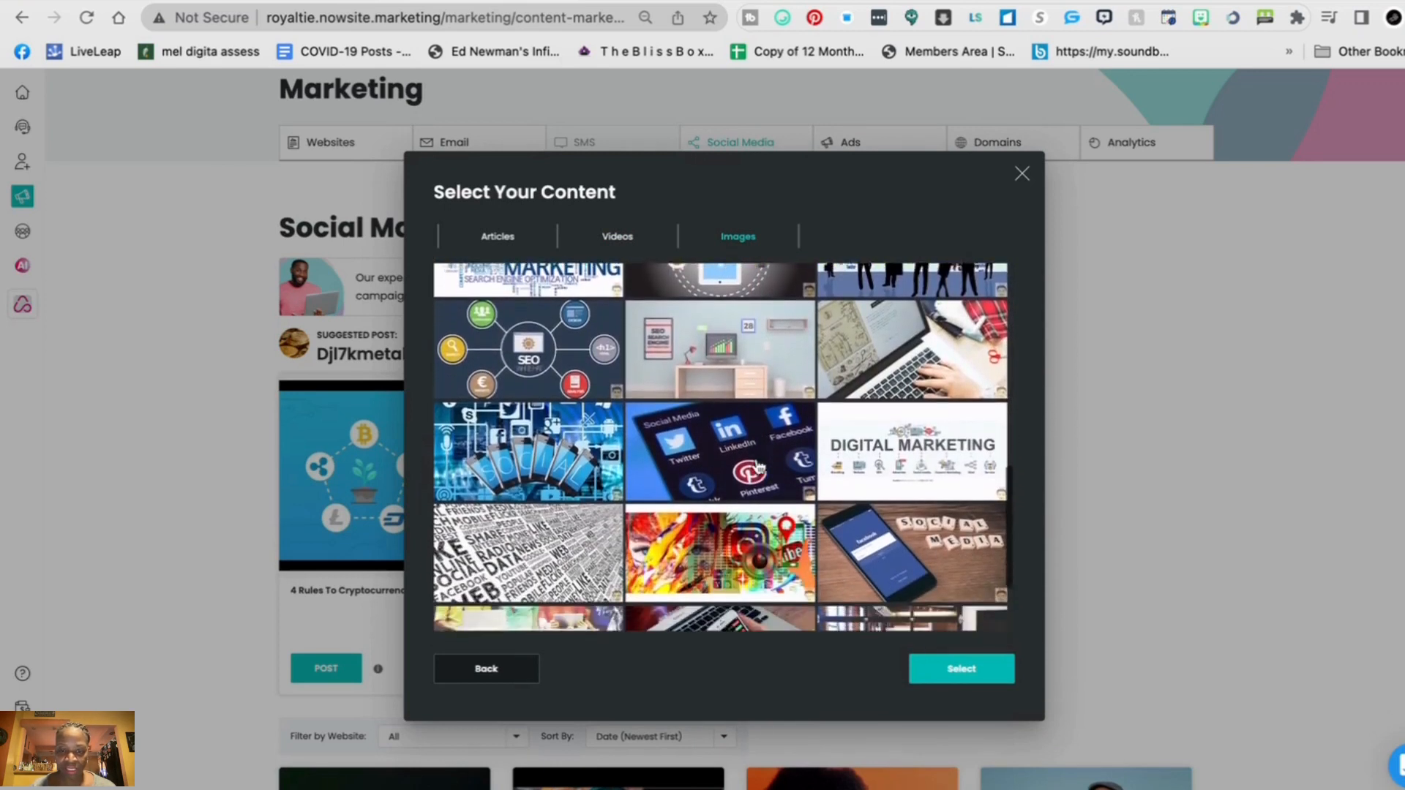
{"action": "scroll", "coordinate": [758, 467], "scroll_direction": "down", "scroll_amount": 3}
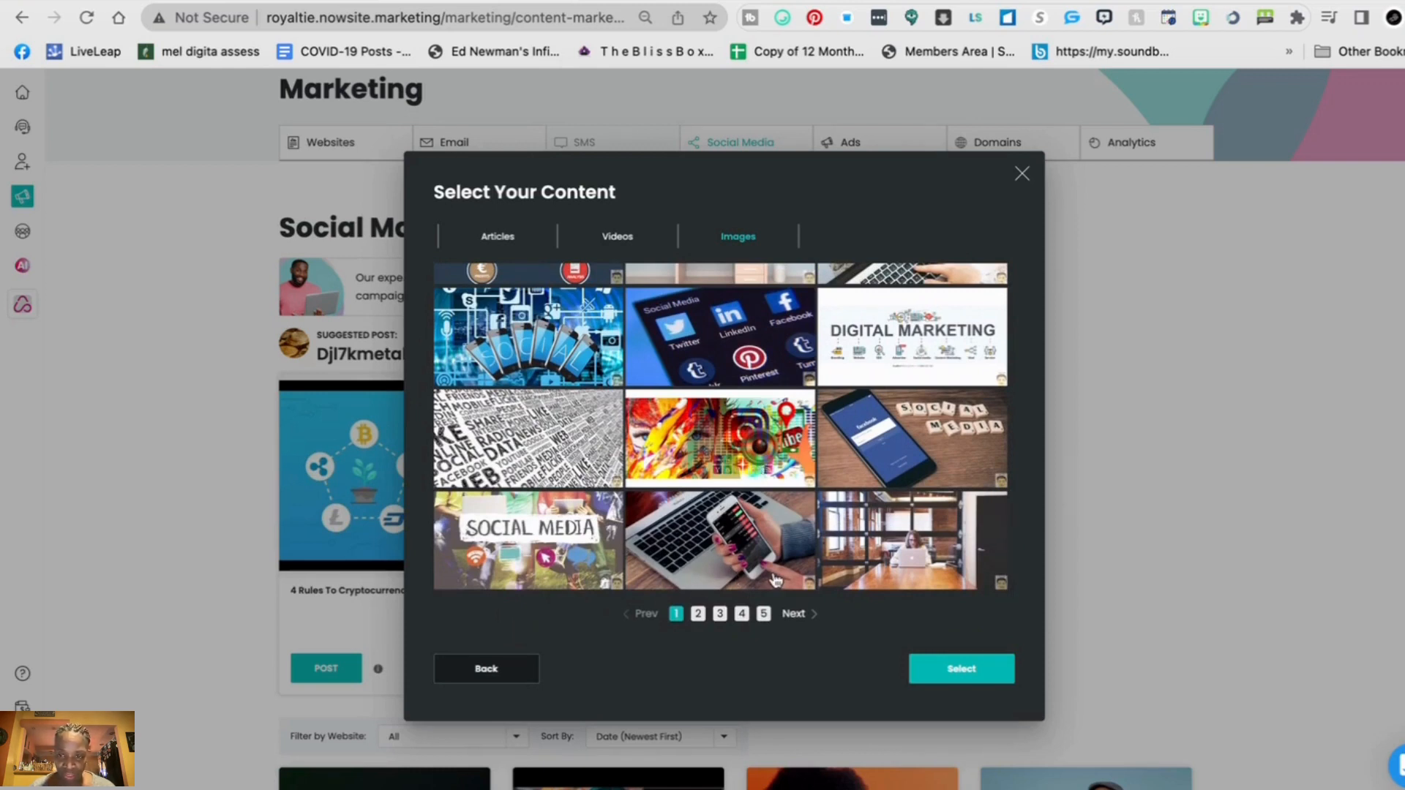
{"action": "left_click", "coordinate": [698, 615]}
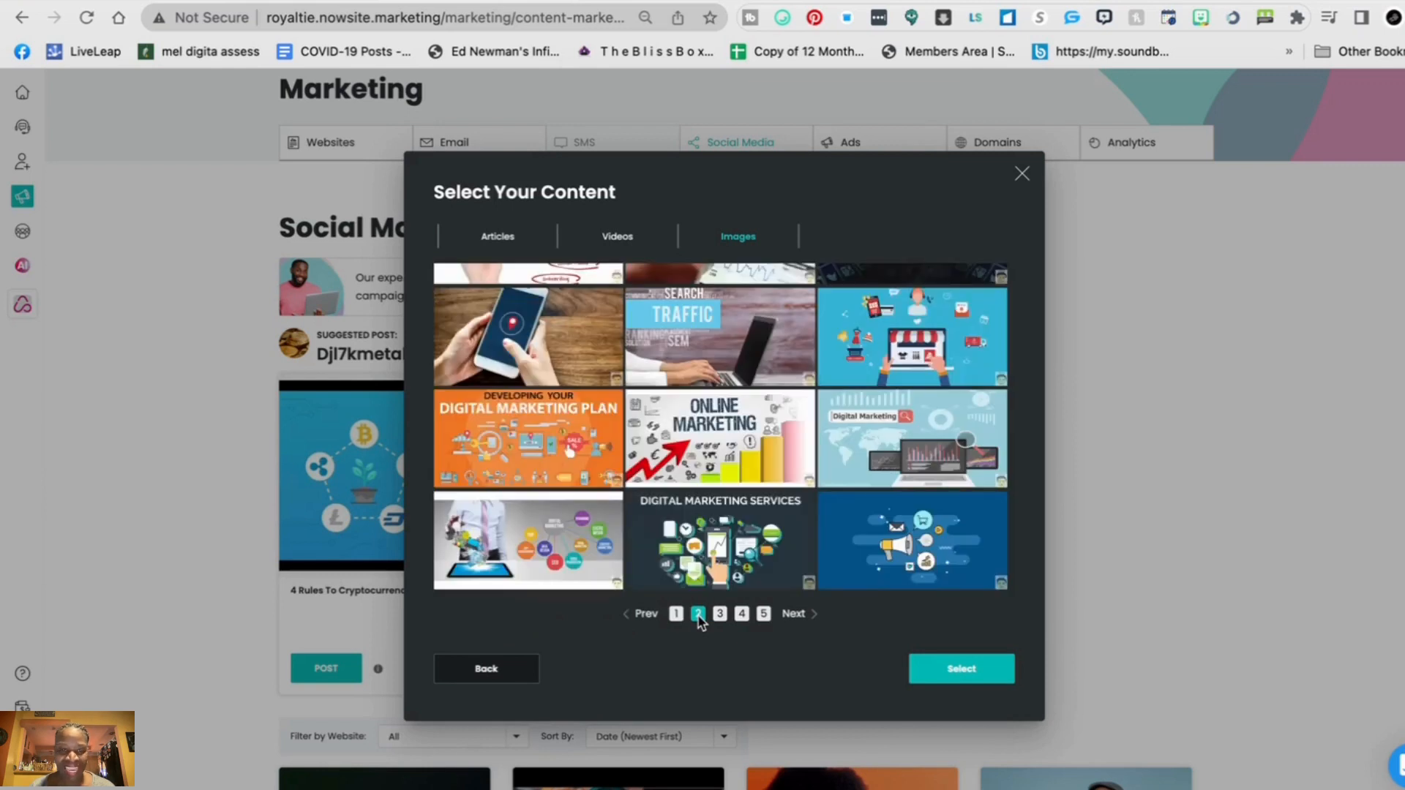
{"action": "scroll", "coordinate": [833, 488], "scroll_direction": "up", "scroll_amount": 5}
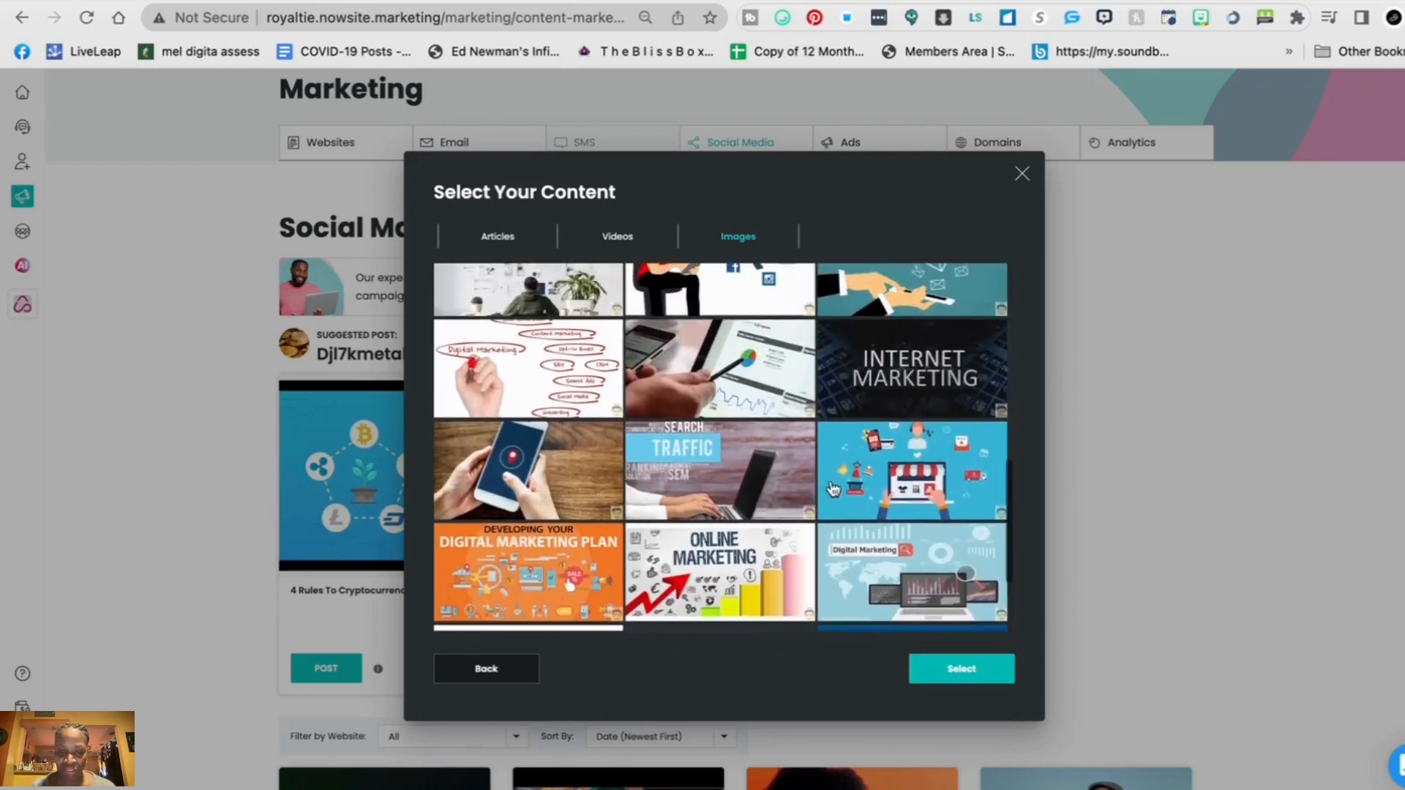
{"action": "scroll", "coordinate": [834, 488], "scroll_direction": "up", "scroll_amount": 4}
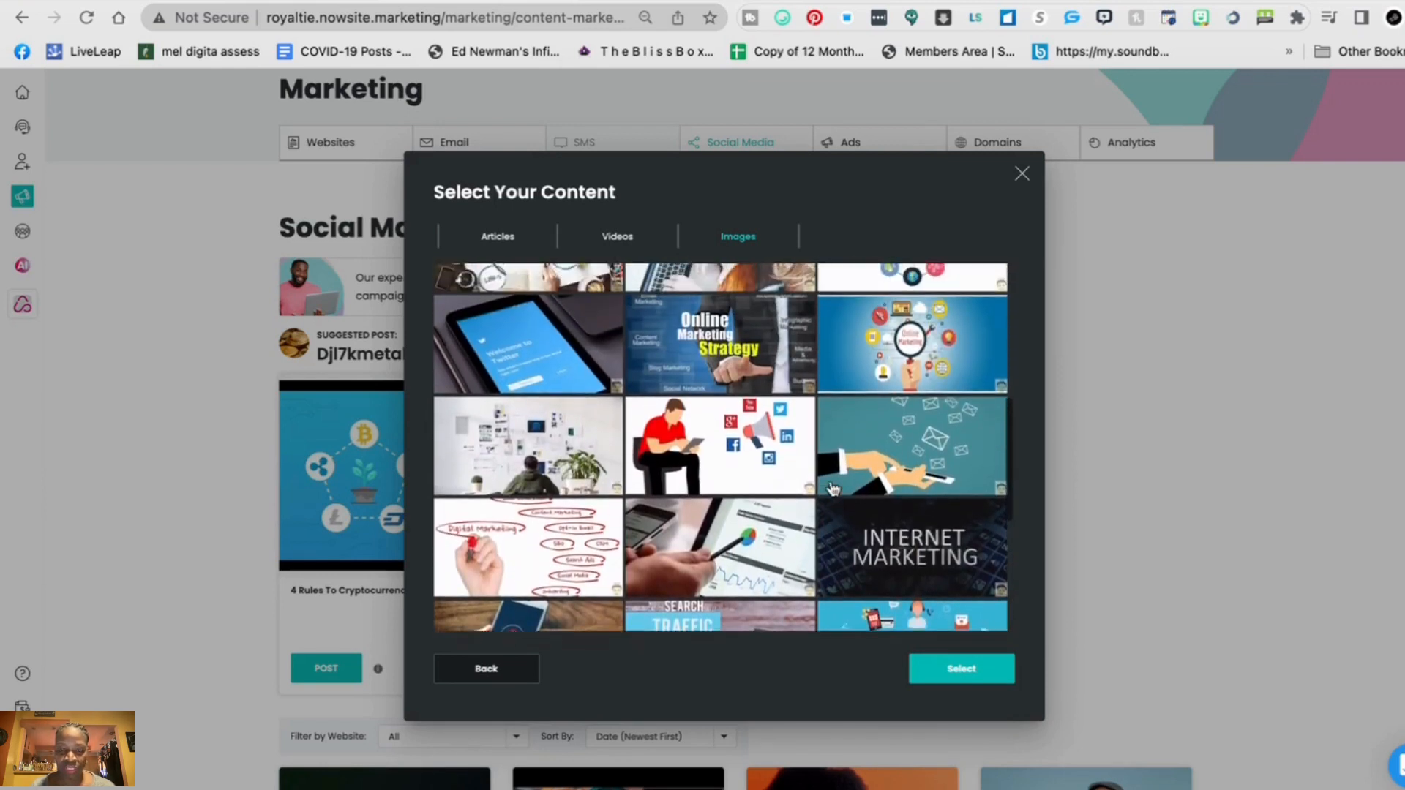
{"action": "scroll", "coordinate": [834, 489], "scroll_direction": "up", "scroll_amount": 1}
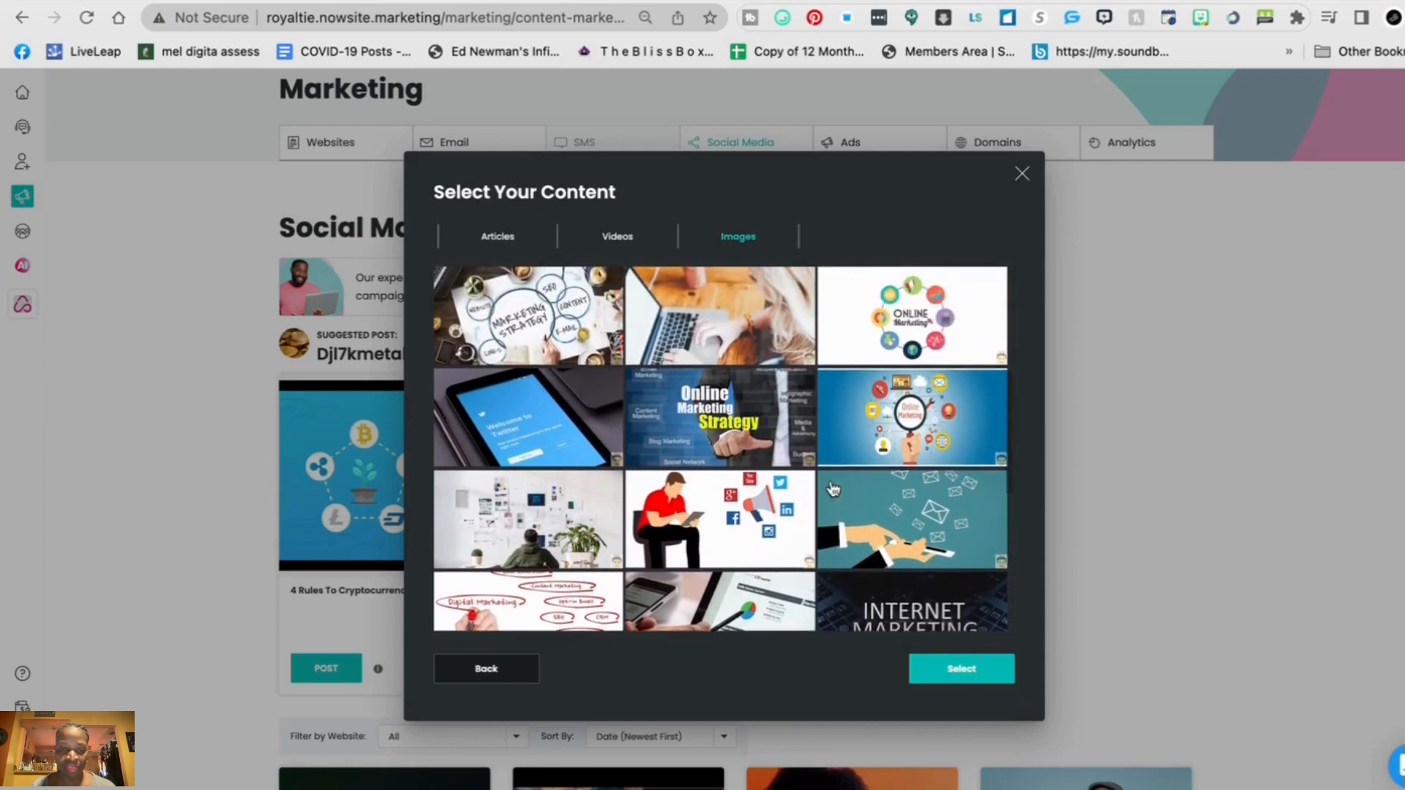
{"action": "scroll", "coordinate": [833, 489], "scroll_direction": "down", "scroll_amount": 10}
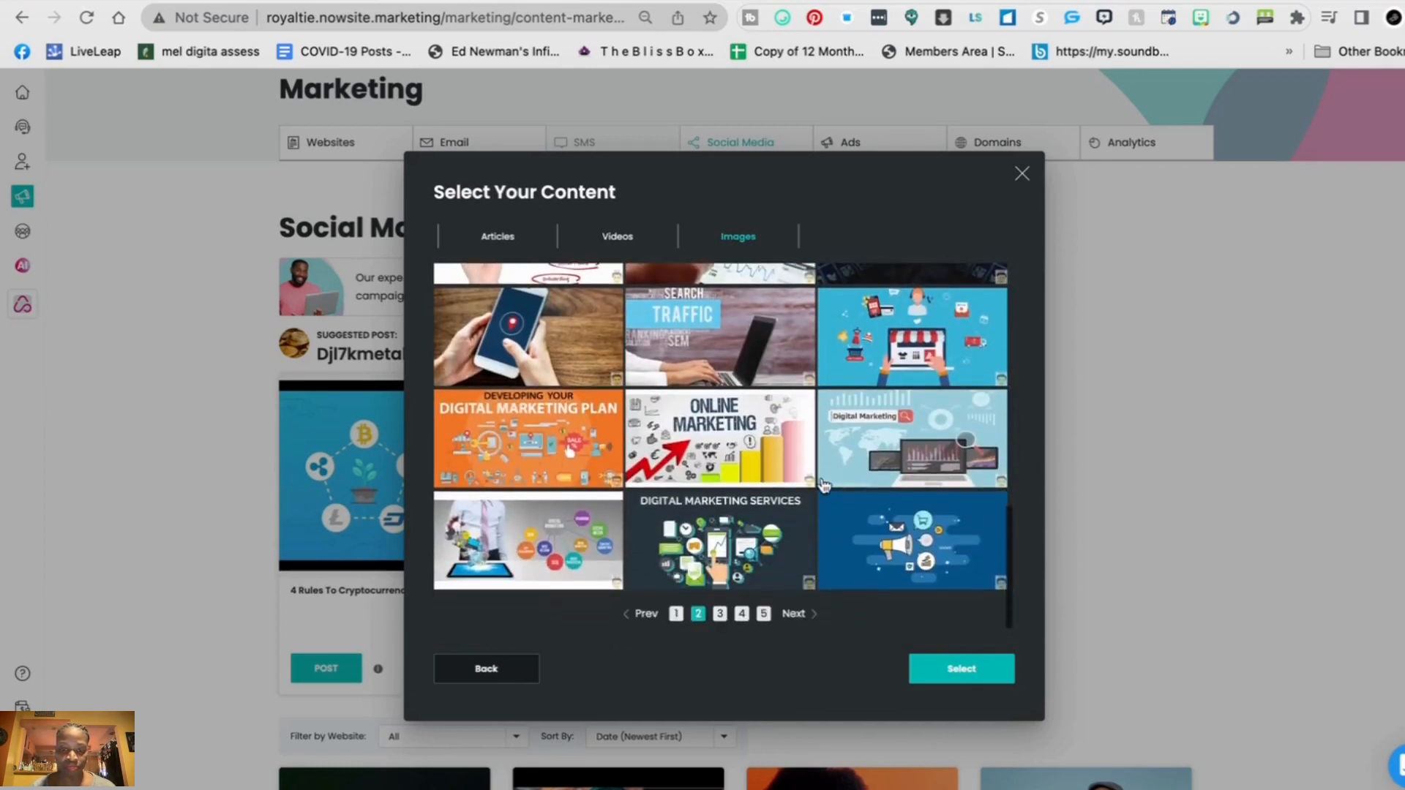
- Look through the third and fourth pages of the Digital Marketing image collection
{"action": "left_click", "coordinate": [721, 613]}
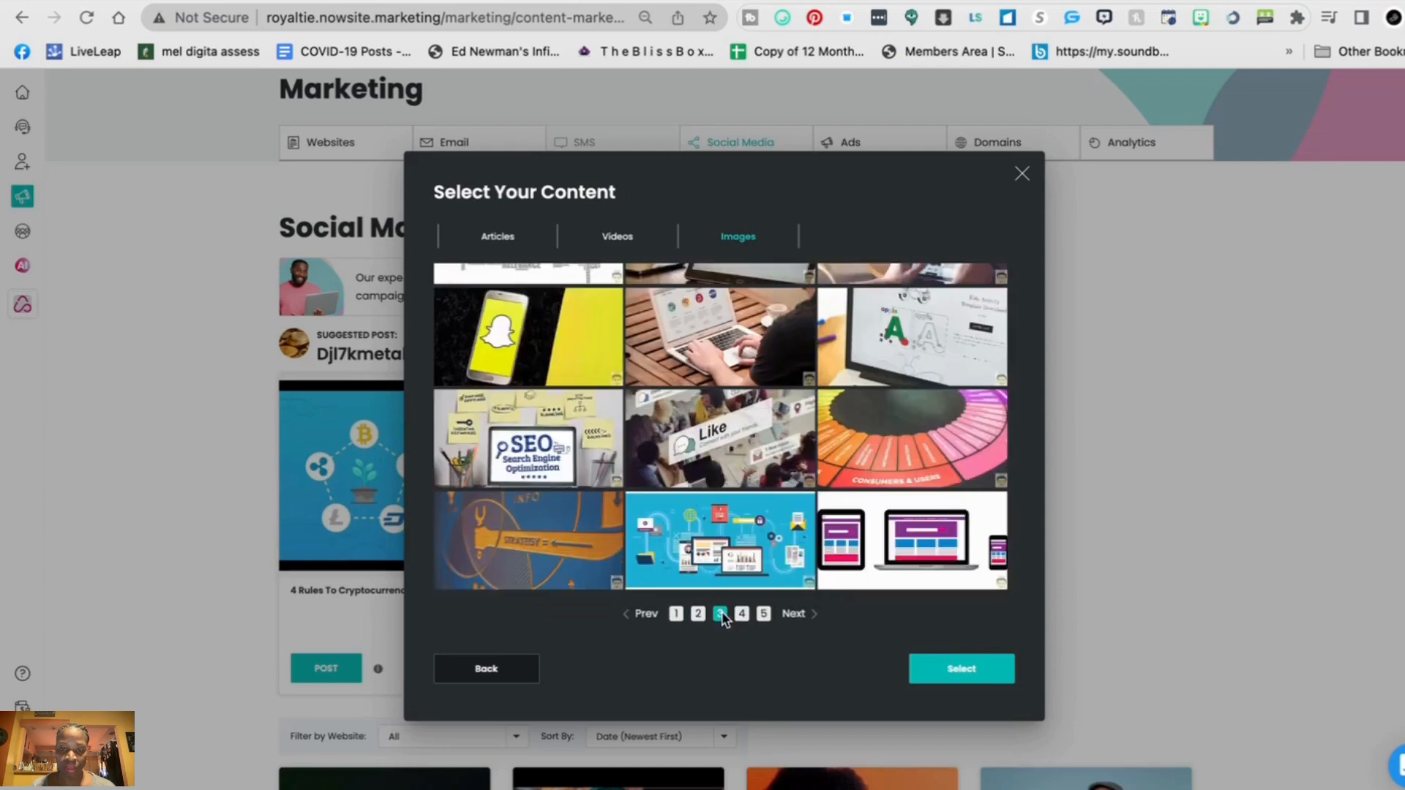
{"action": "scroll", "coordinate": [773, 489], "scroll_direction": "up", "scroll_amount": 5}
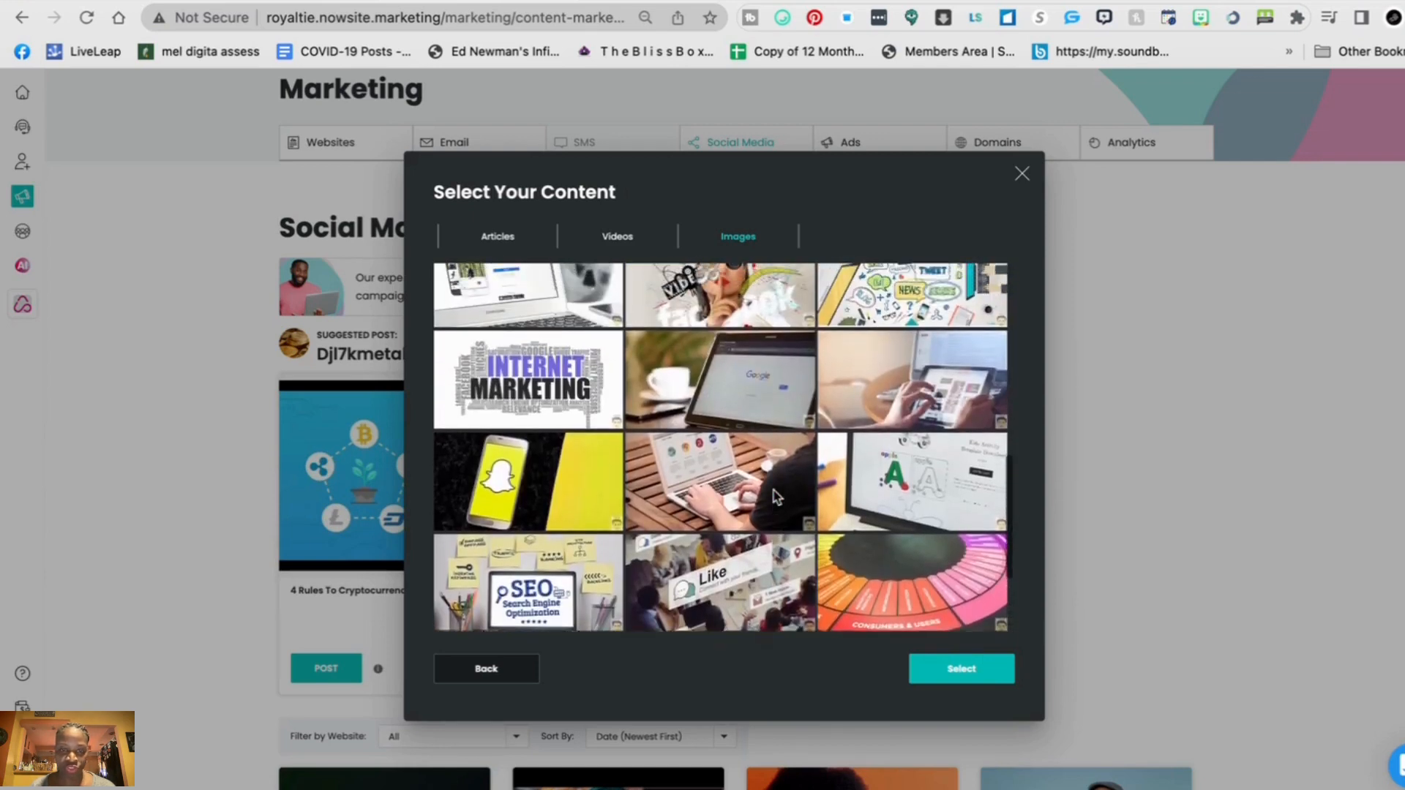
{"action": "scroll", "coordinate": [774, 497], "scroll_direction": "up", "scroll_amount": 9}
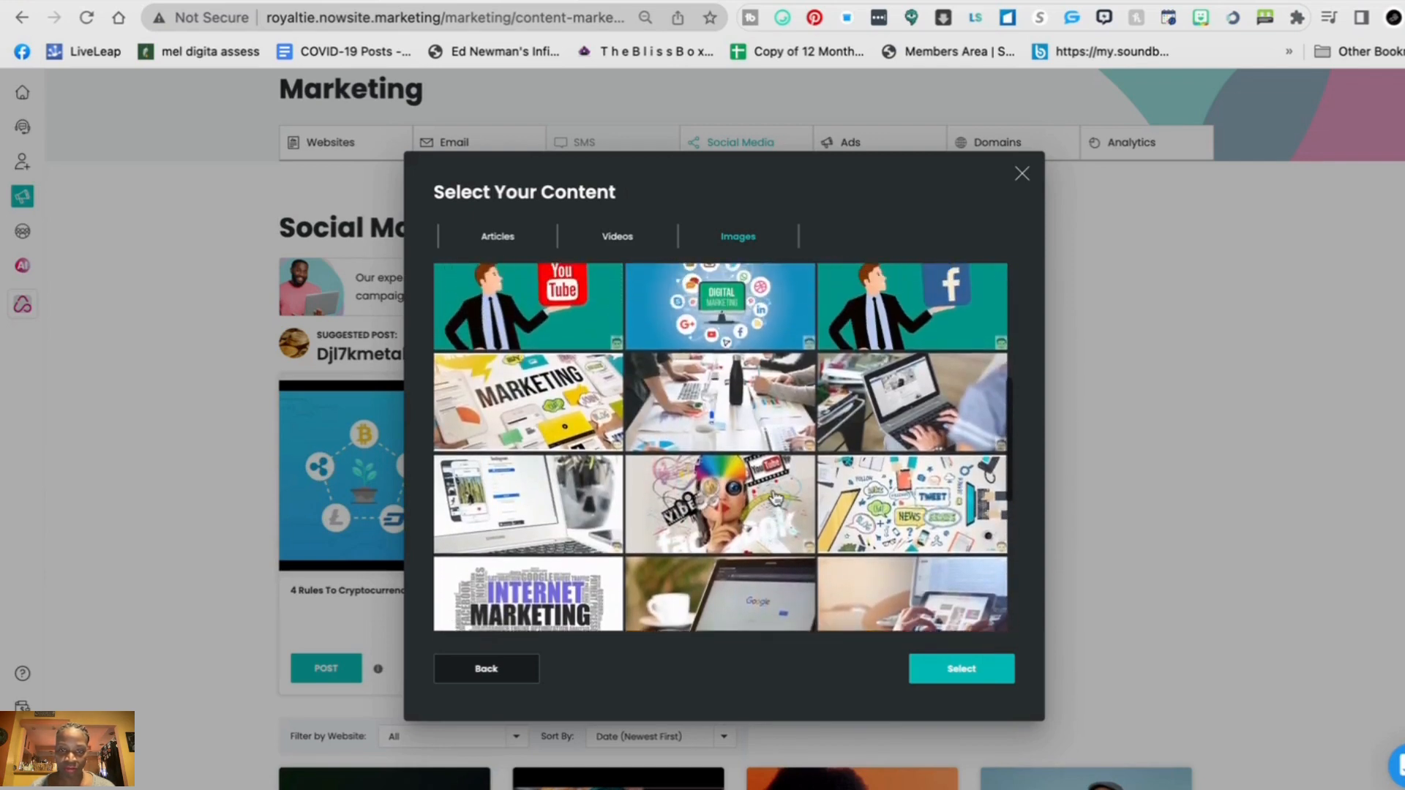
{"action": "scroll", "coordinate": [777, 498], "scroll_direction": "up", "scroll_amount": 5}
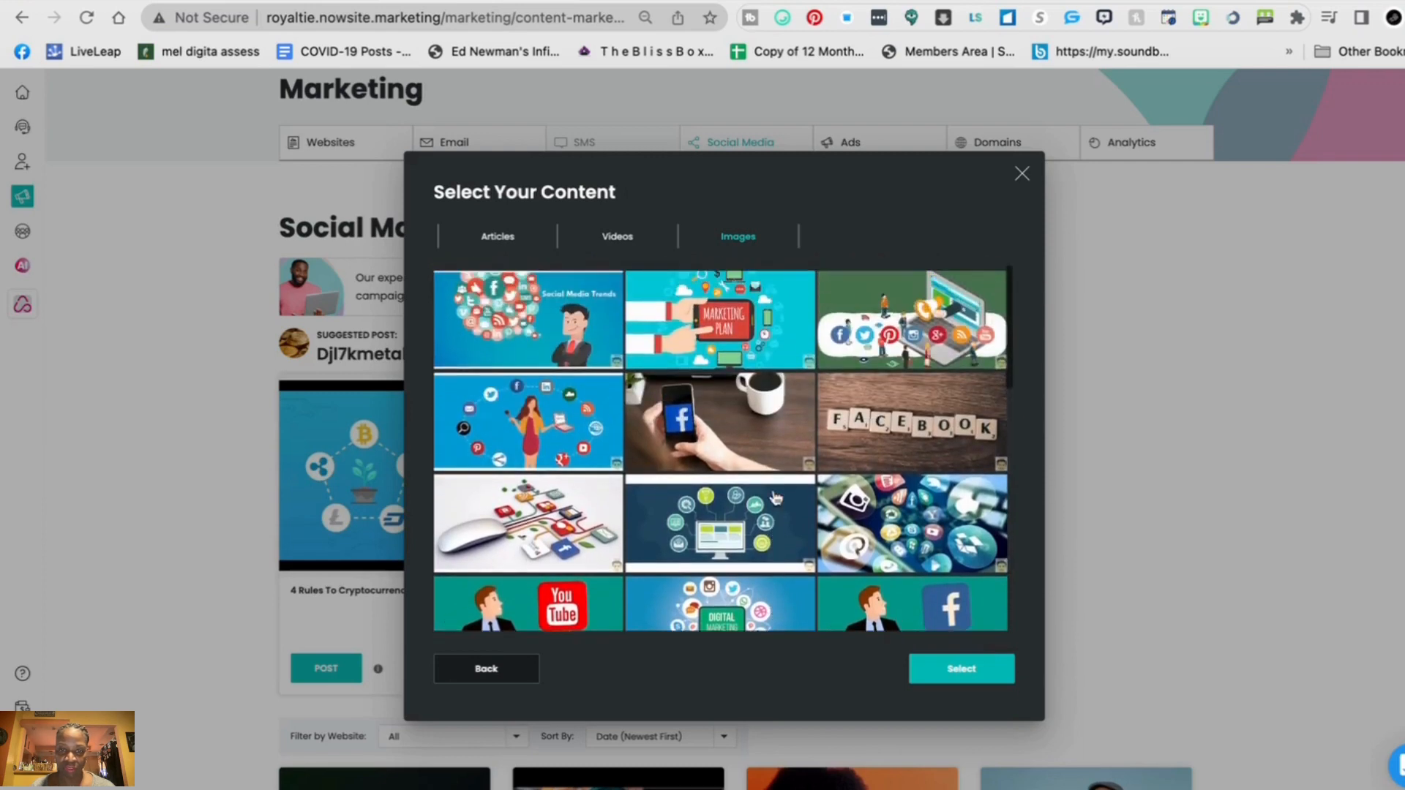
{"action": "scroll", "coordinate": [777, 497], "scroll_direction": "down", "scroll_amount": 10}
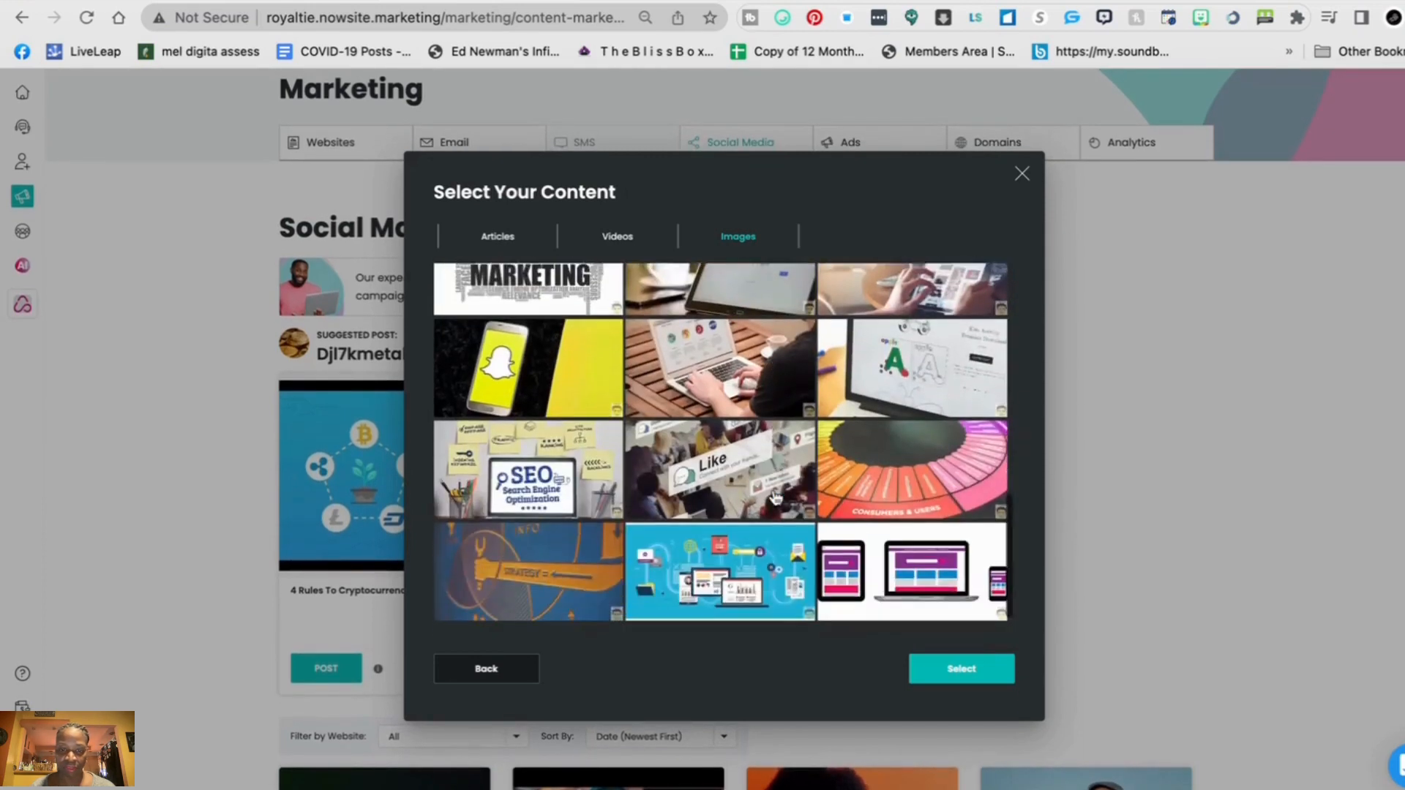
{"action": "left_click", "coordinate": [741, 614]}
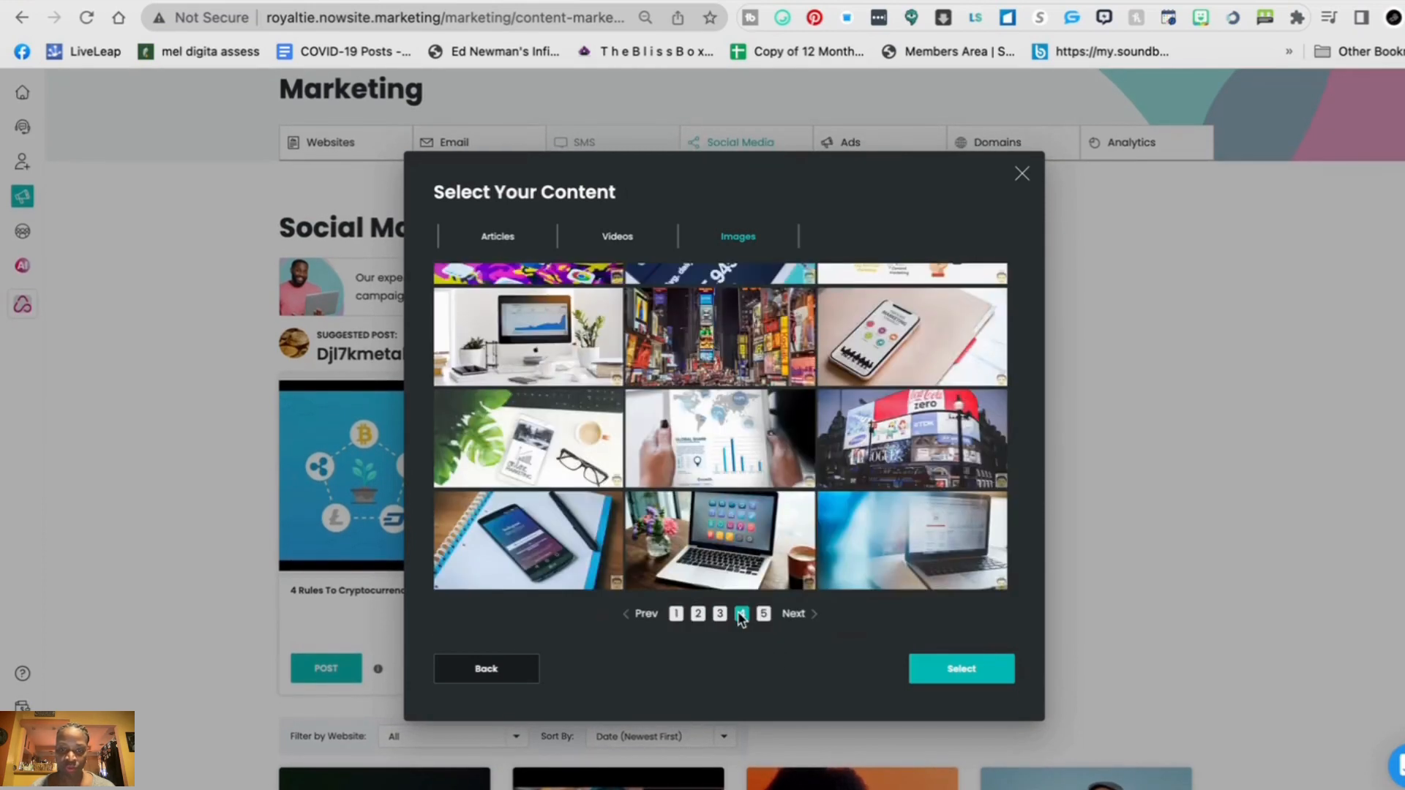
{"action": "scroll", "coordinate": [801, 477], "scroll_direction": "up", "scroll_amount": 1}
{"action": "scroll", "coordinate": [801, 477], "scroll_direction": "up", "scroll_amount": 5}
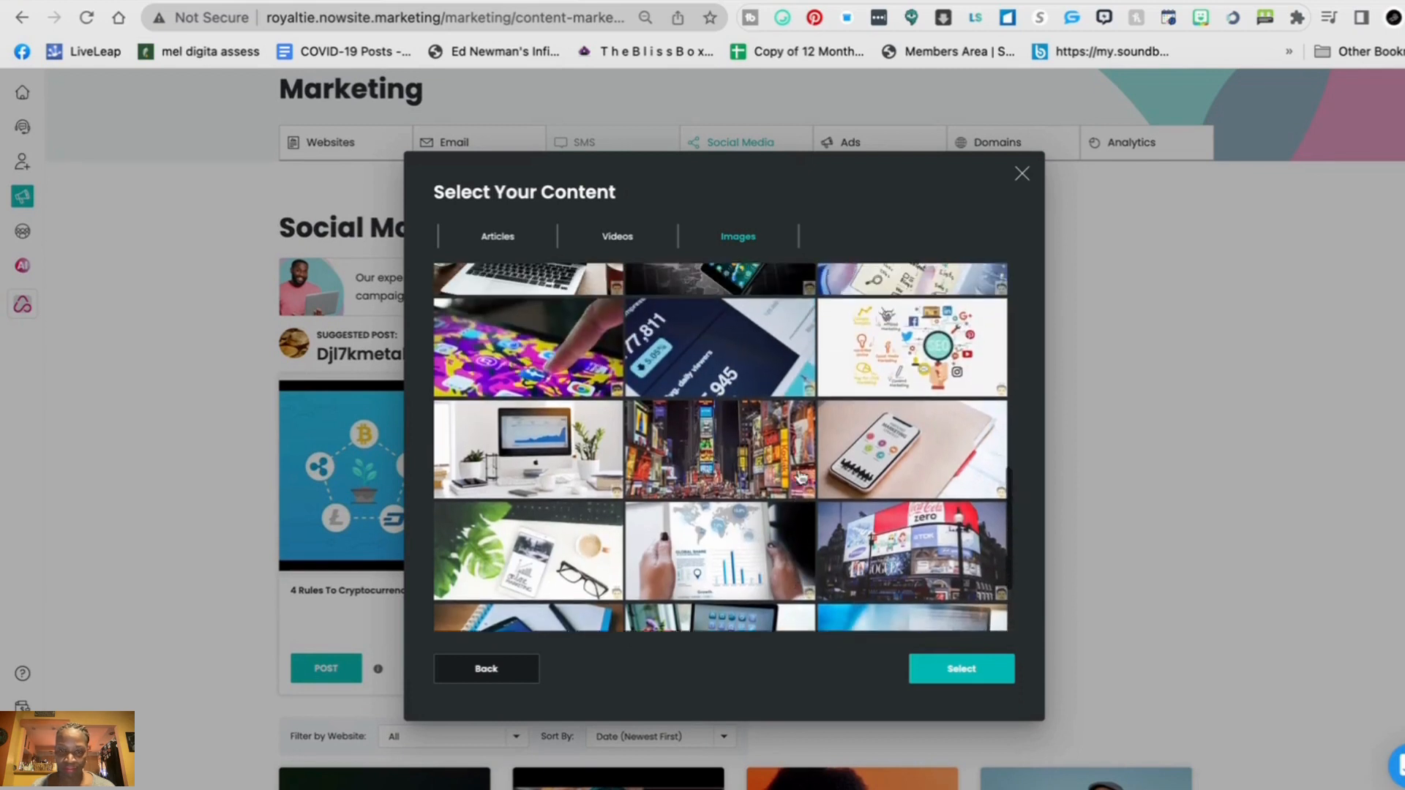
{"action": "scroll", "coordinate": [801, 477], "scroll_direction": "up", "scroll_amount": 3}
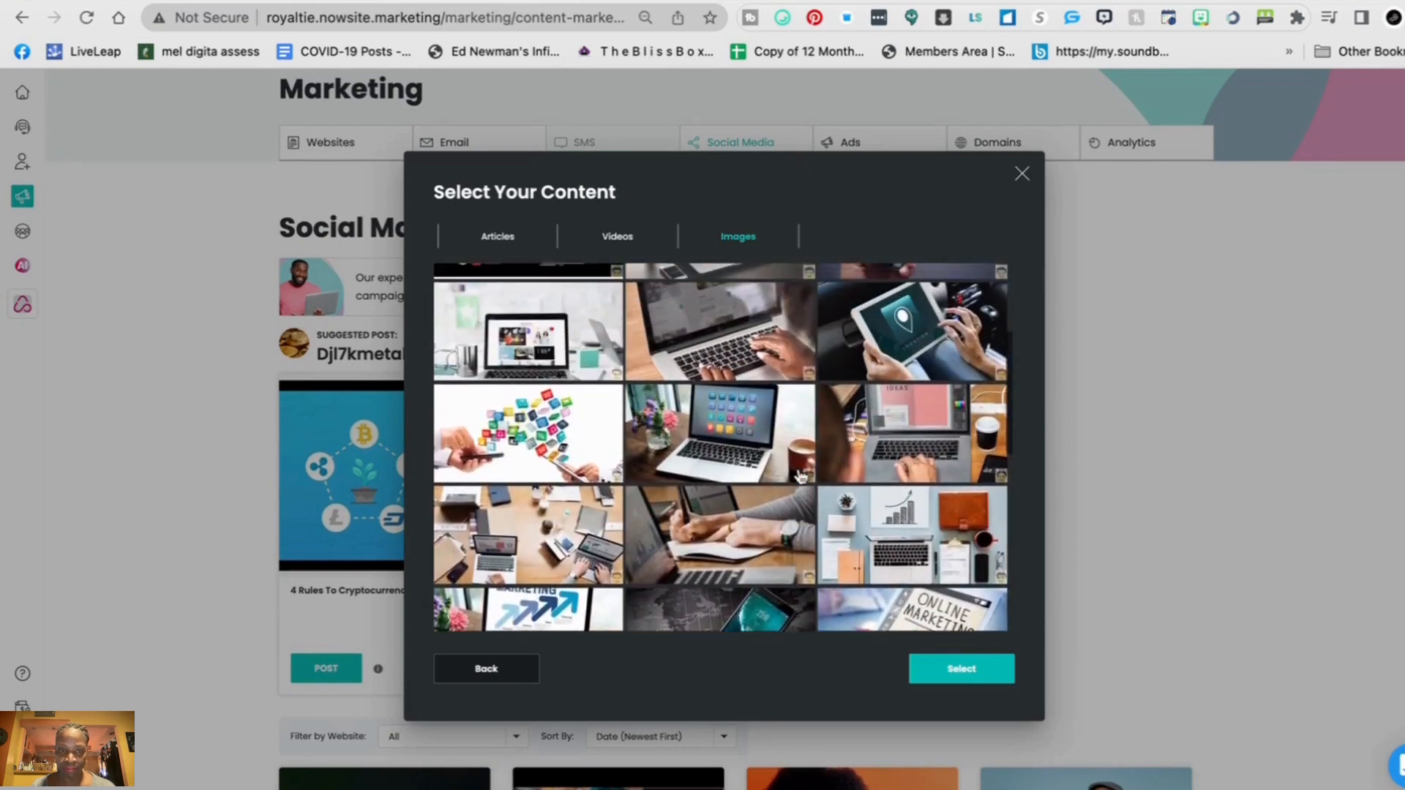
{"action": "scroll", "coordinate": [802, 477], "scroll_direction": "down", "scroll_amount": 8}
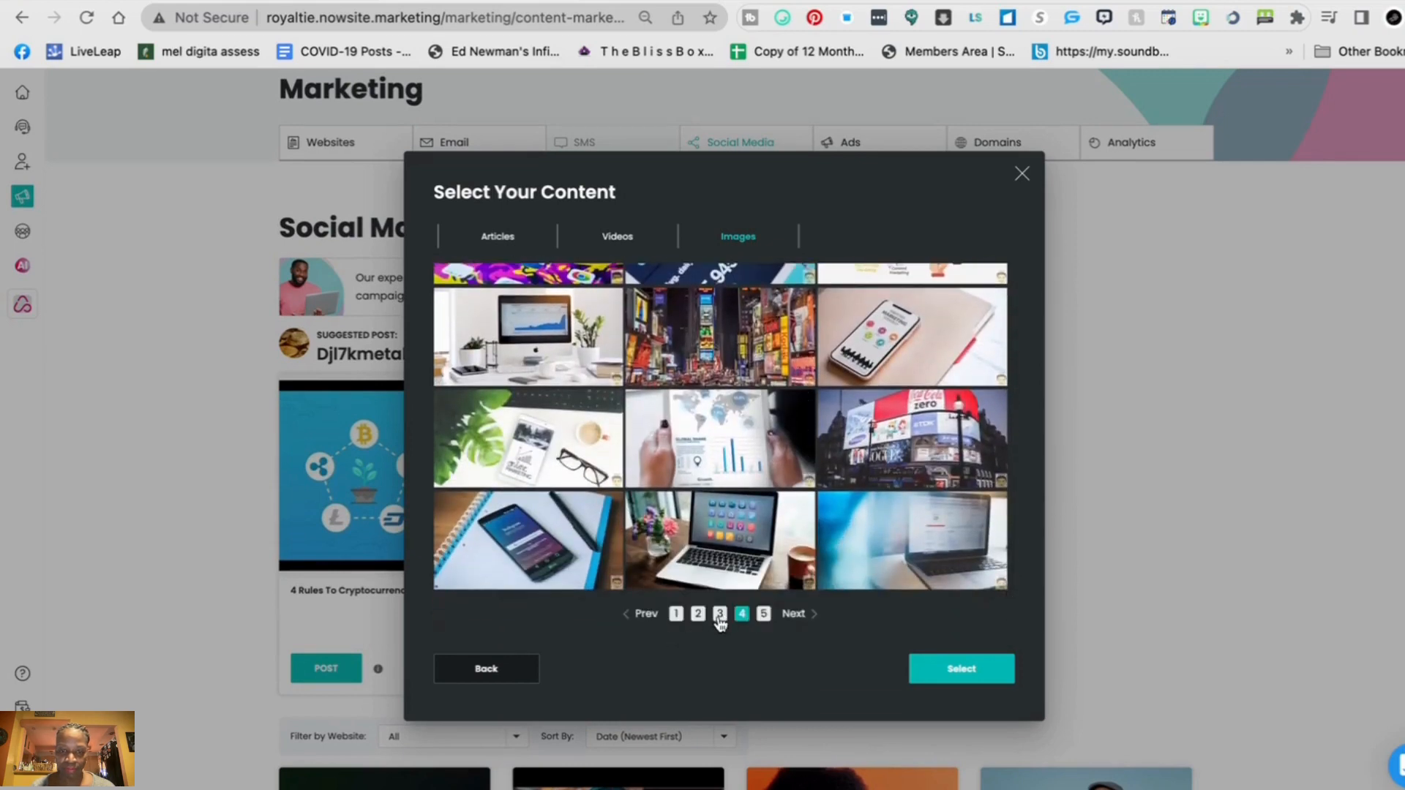
- Choose the image of a computer mouse branching into social media icons from the third page as the new post's content
{"action": "left_click", "coordinate": [720, 614]}
{"action": "scroll", "coordinate": [759, 383], "scroll_direction": "up", "scroll_amount": 3}
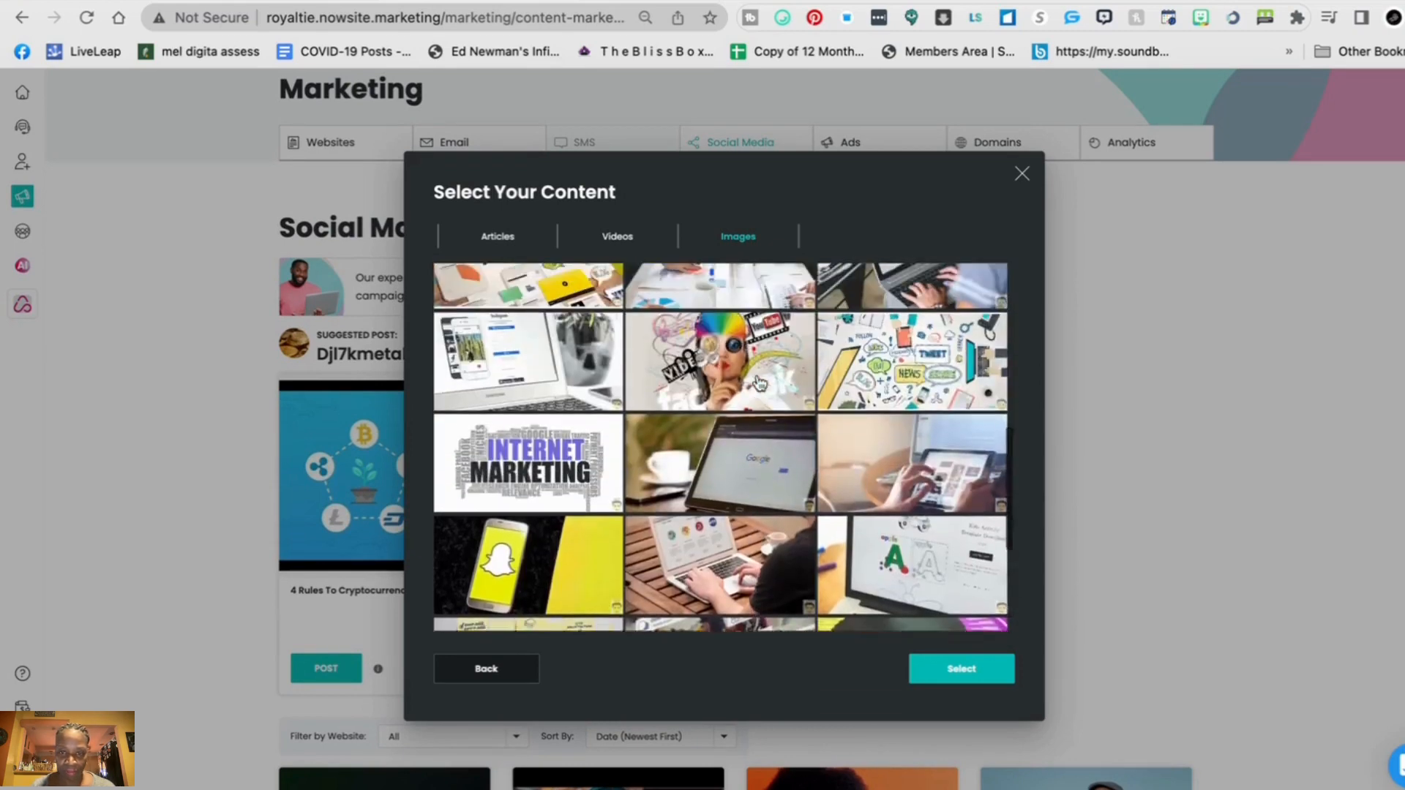
{"action": "scroll", "coordinate": [760, 383], "scroll_direction": "up", "scroll_amount": 5}
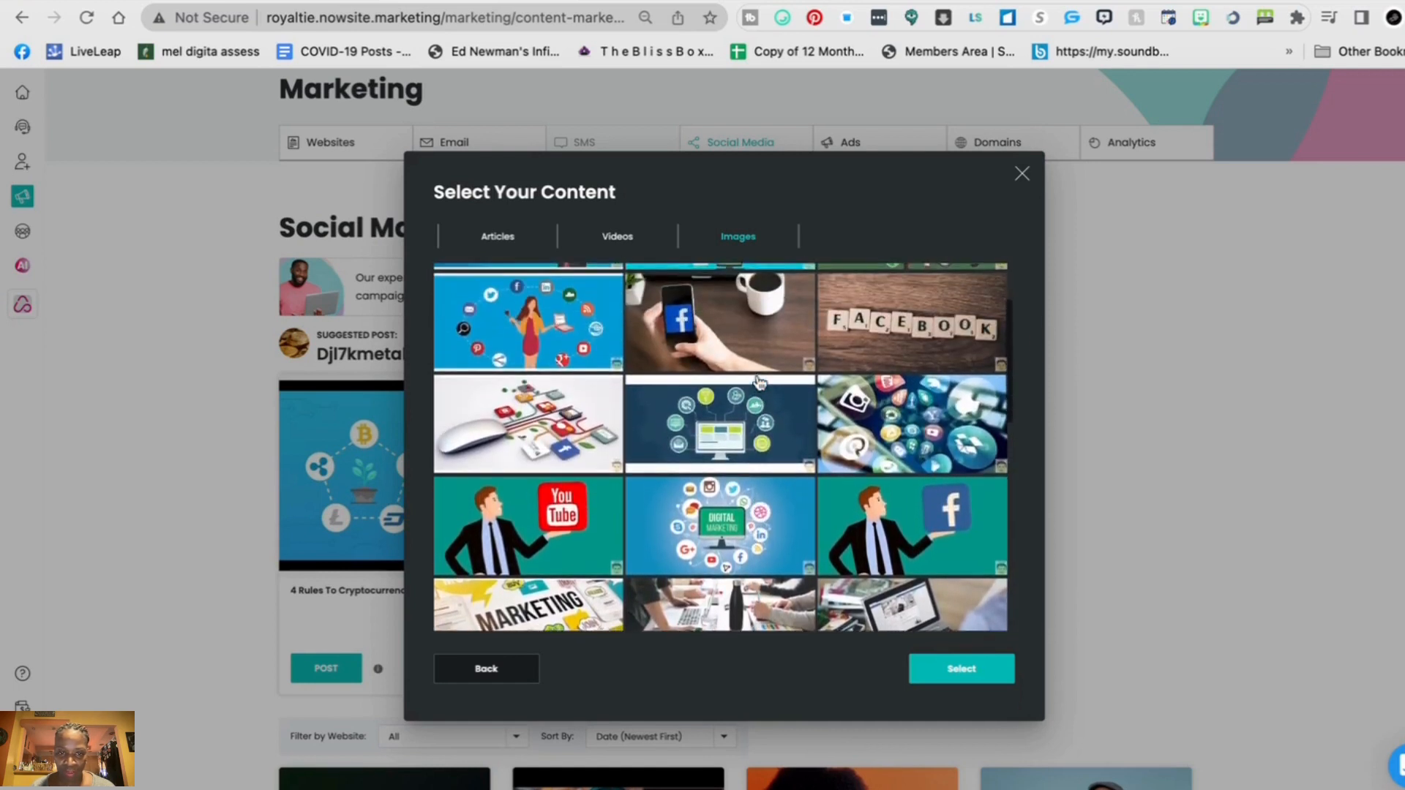
{"action": "scroll", "coordinate": [760, 384], "scroll_direction": "up", "scroll_amount": 2}
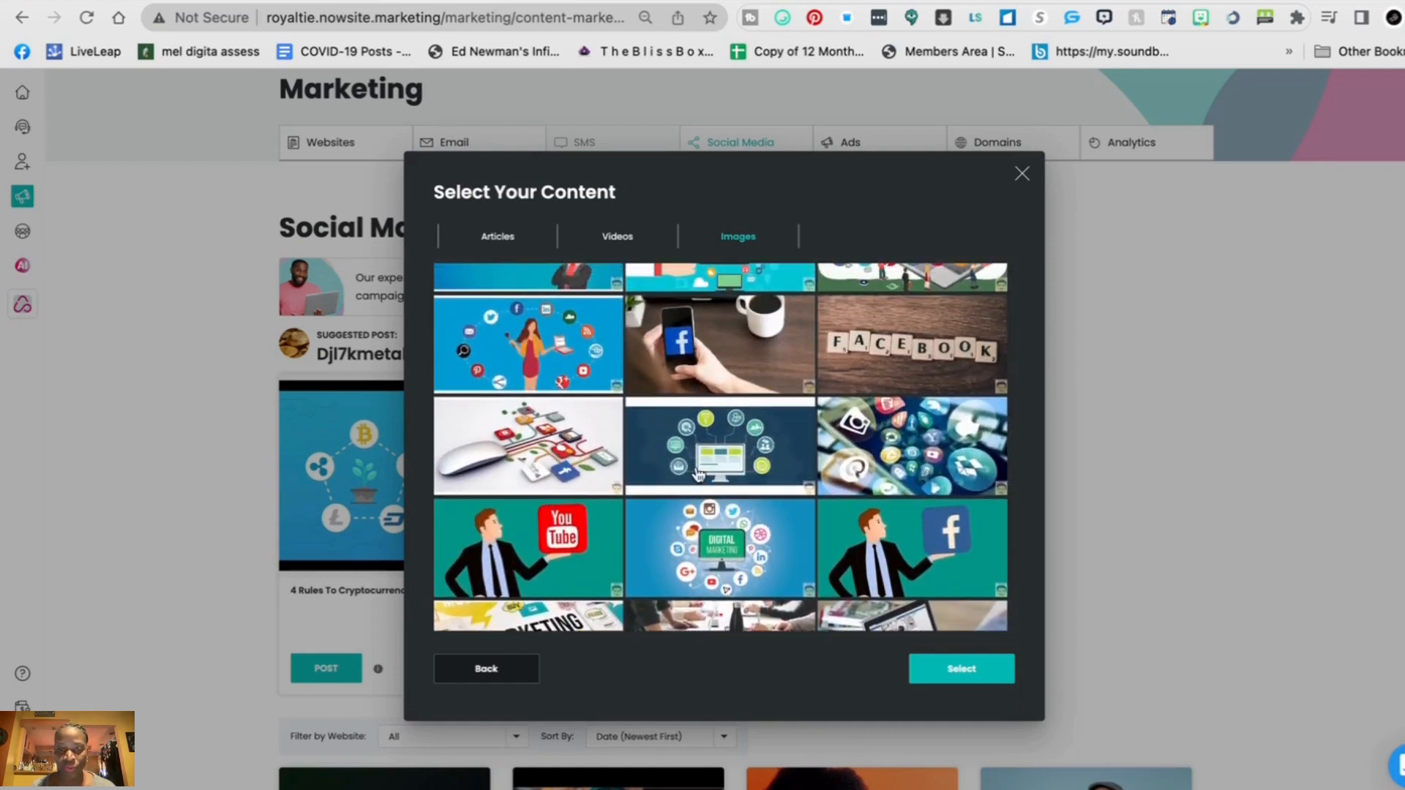
{"action": "scroll", "coordinate": [696, 474], "scroll_direction": "up", "scroll_amount": 2}
{"action": "scroll", "coordinate": [699, 475], "scroll_direction": "down", "scroll_amount": 2}
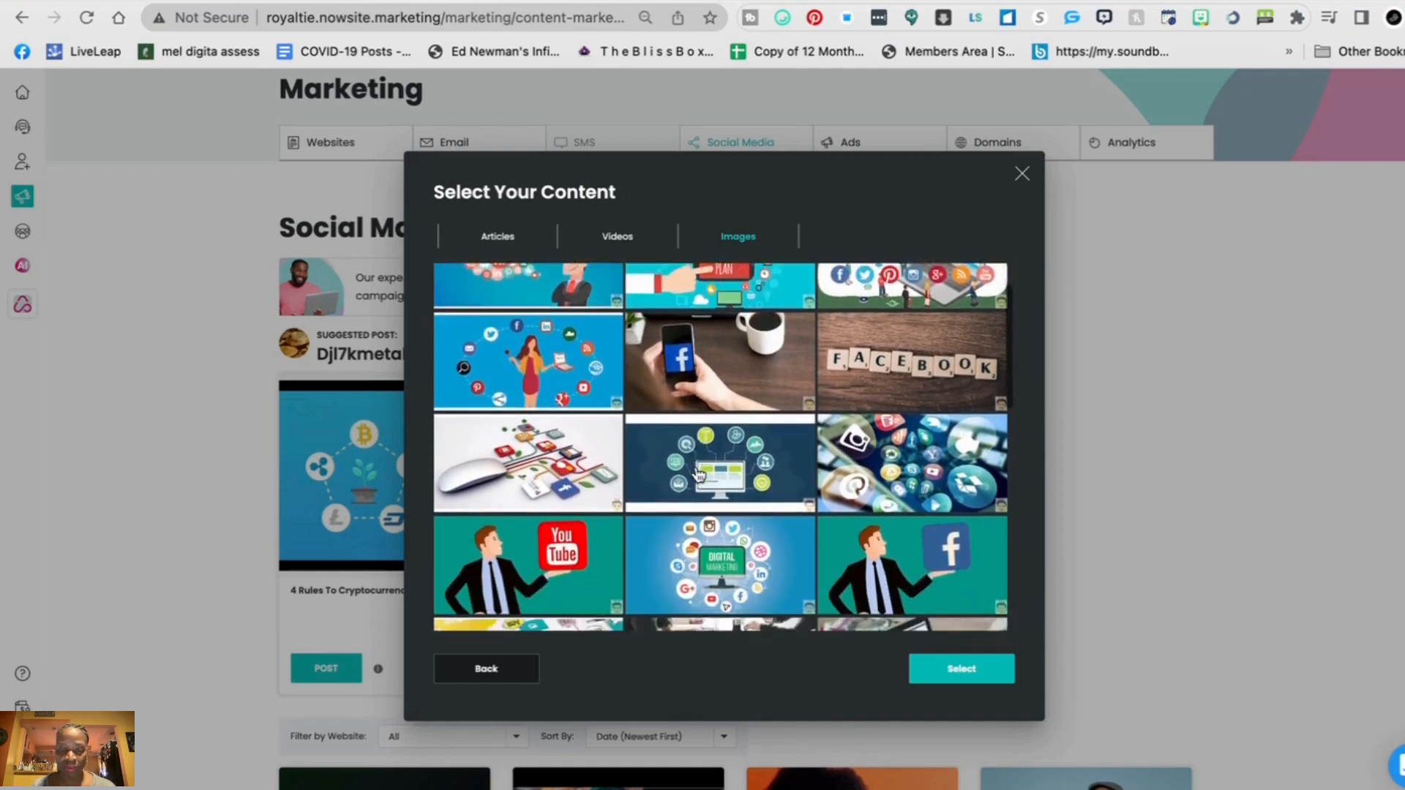
{"action": "scroll", "coordinate": [698, 474], "scroll_direction": "down", "scroll_amount": 2}
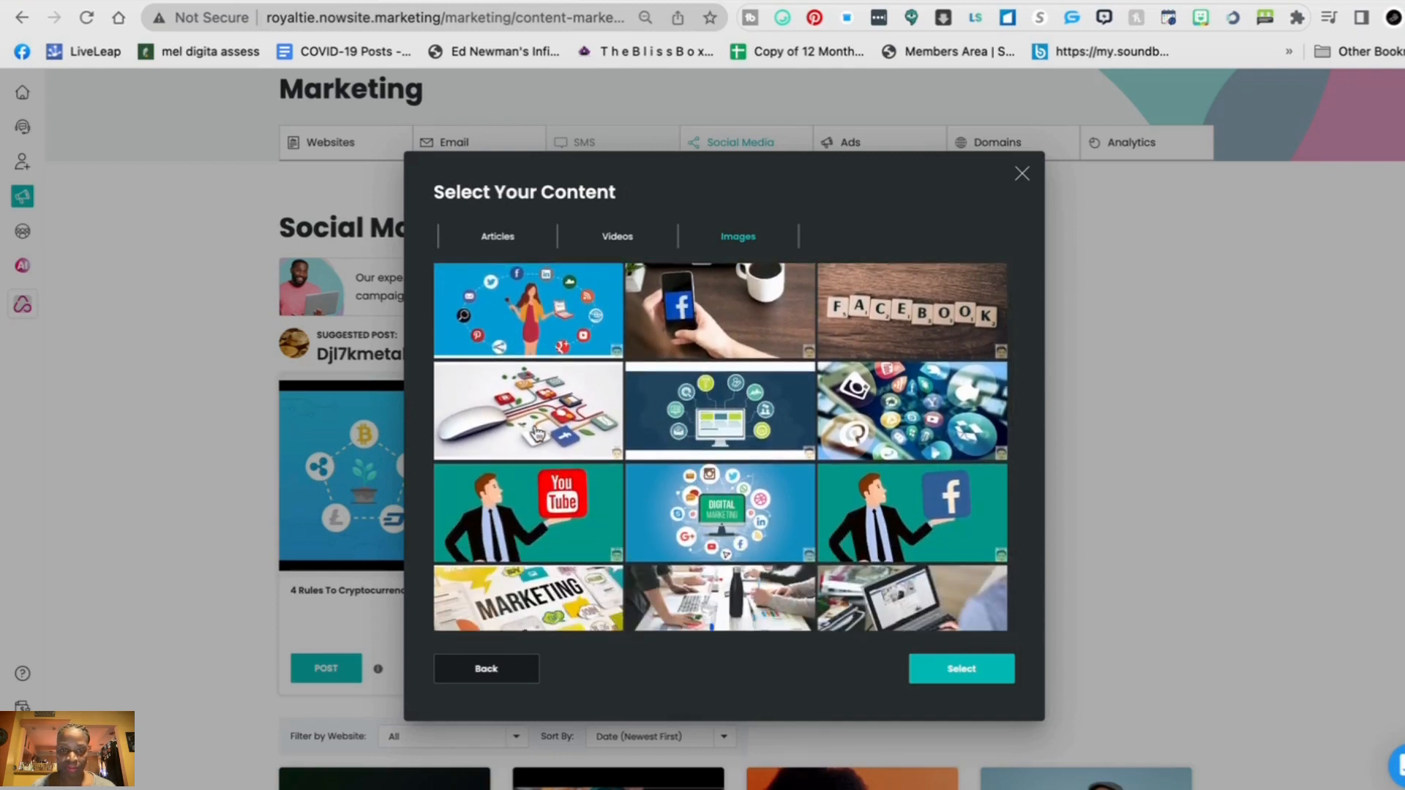
{"action": "left_click", "coordinate": [538, 434]}
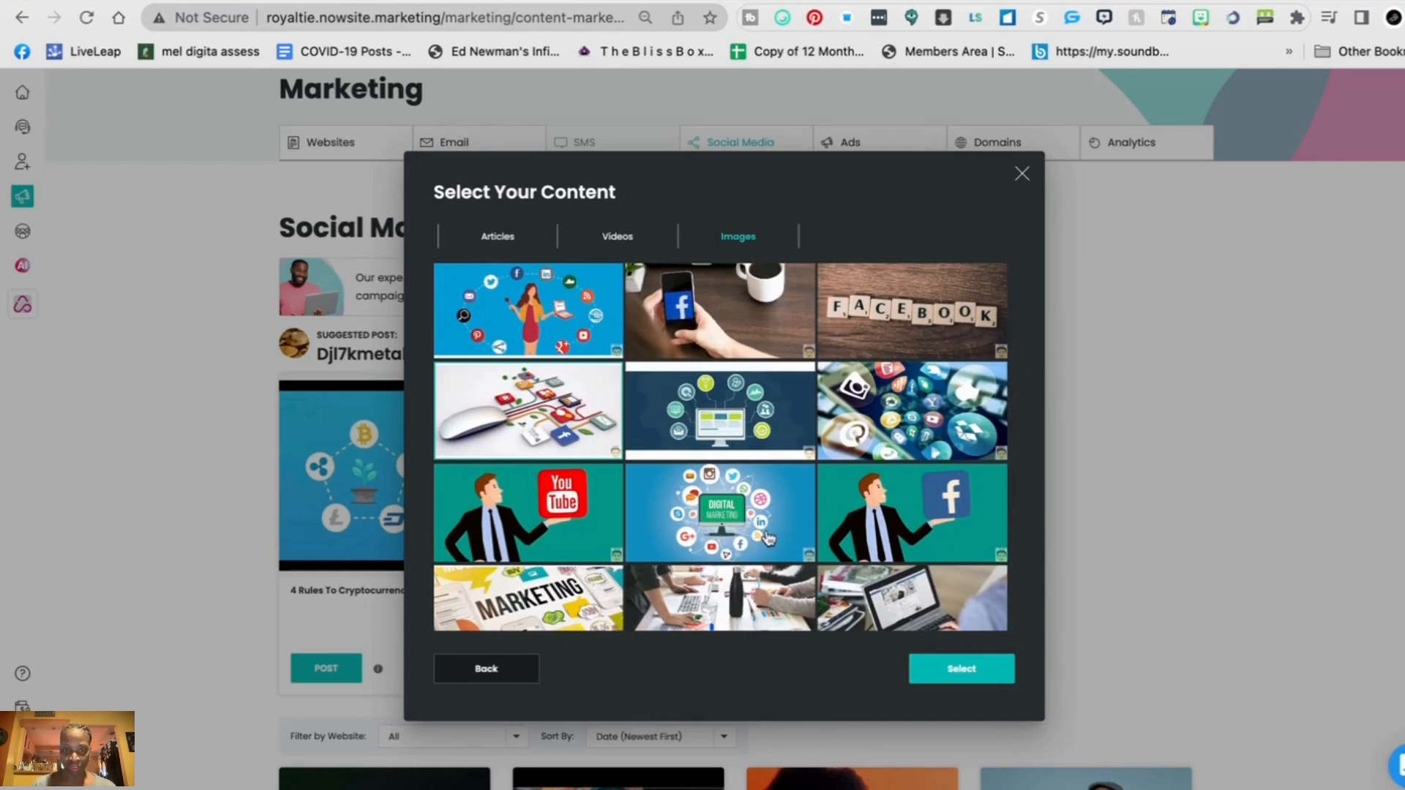
{"action": "left_click", "coordinate": [955, 673]}
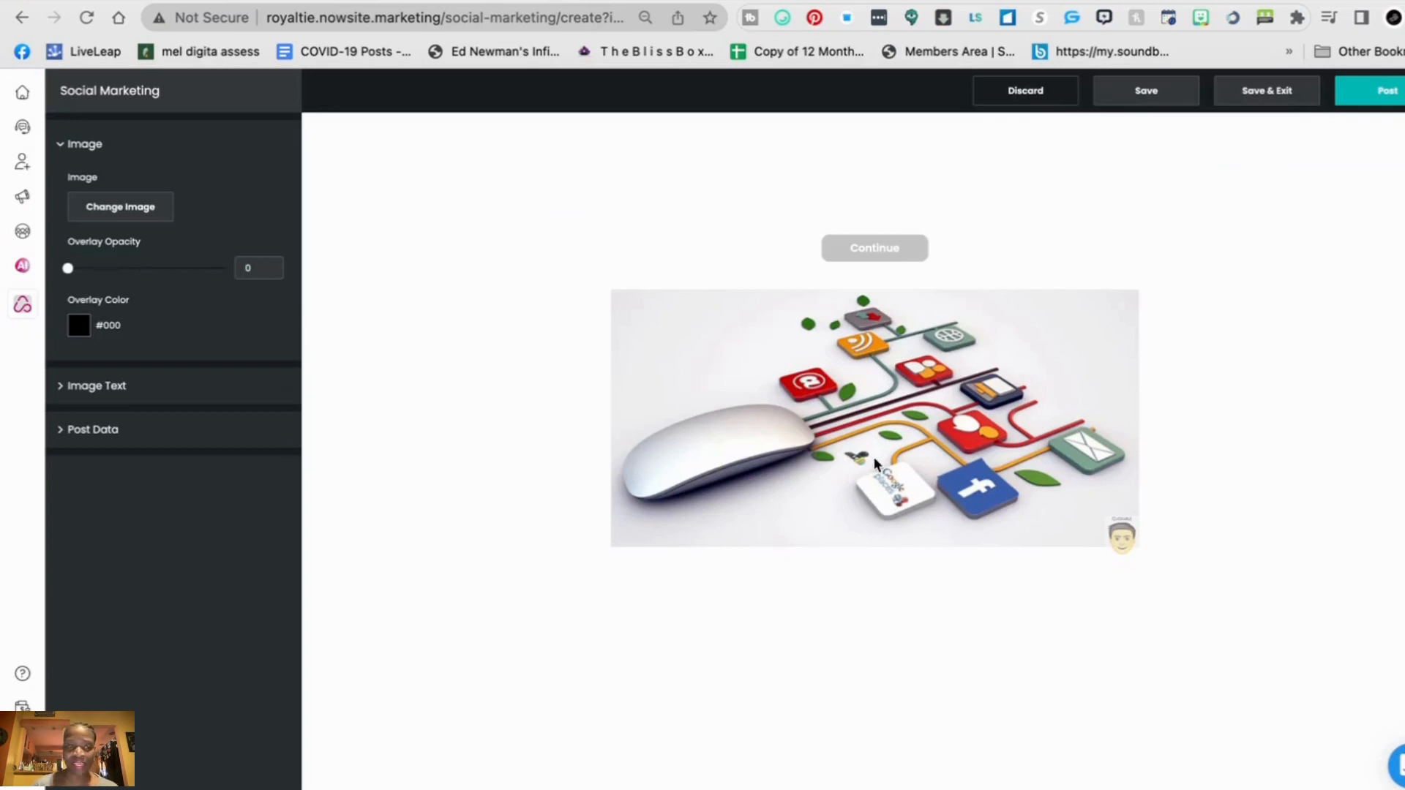
- Check the Image Editor without changing the image, and try an overlay opacity of 0.7 before resetting it to 0
{"action": "left_click", "coordinate": [108, 212]}
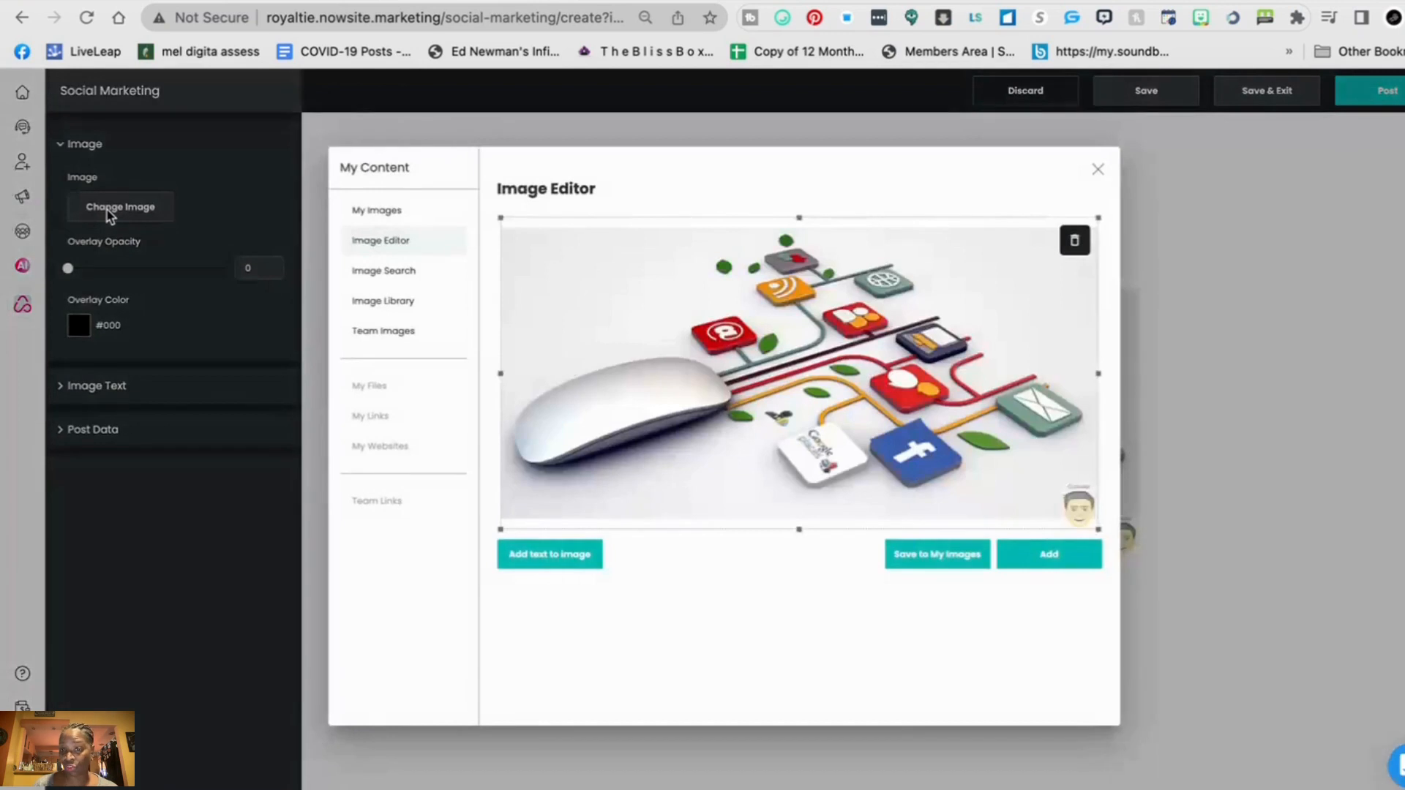
{"action": "left_click", "coordinate": [1093, 174]}
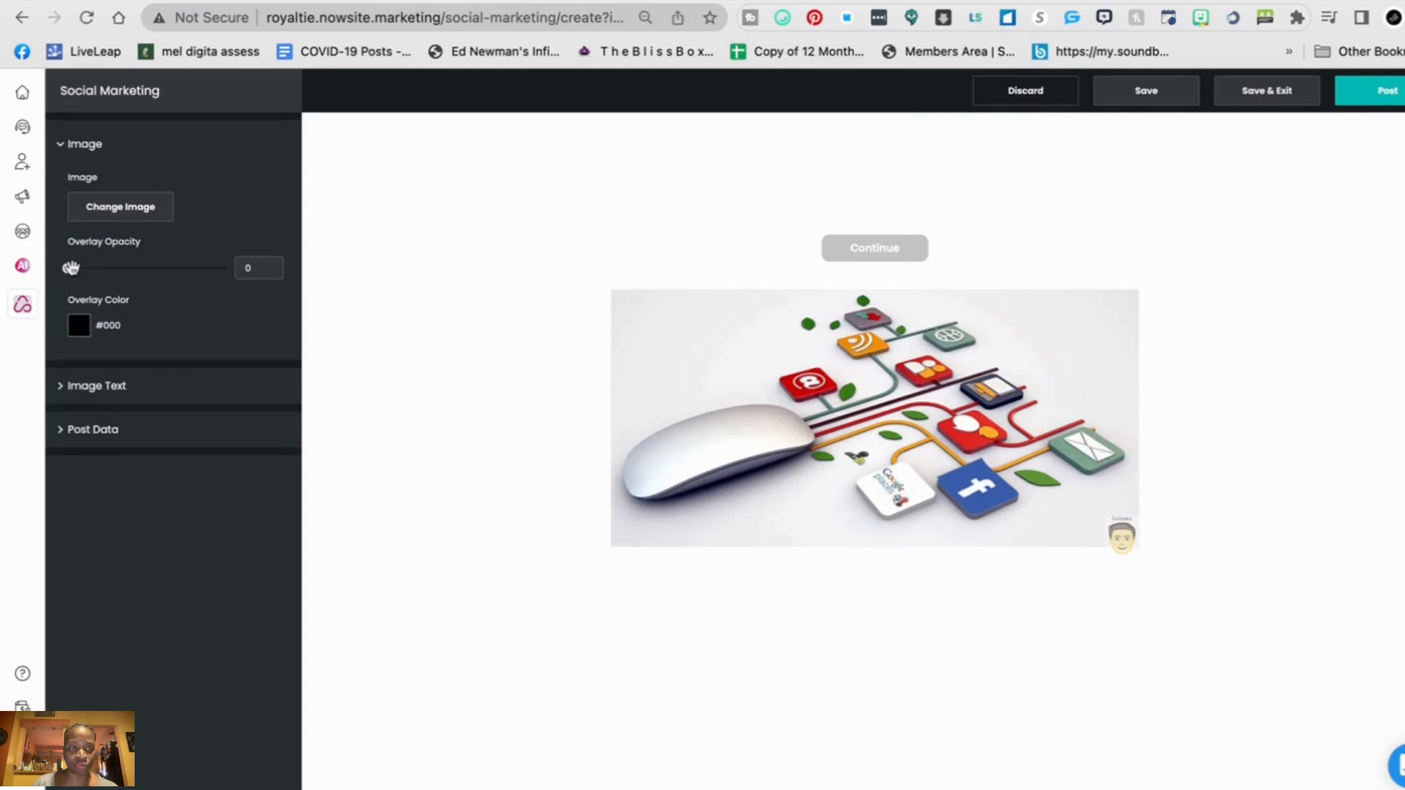
{"action": "left_click_drag", "start_coordinate": [71, 269], "coordinate": [187, 266]}
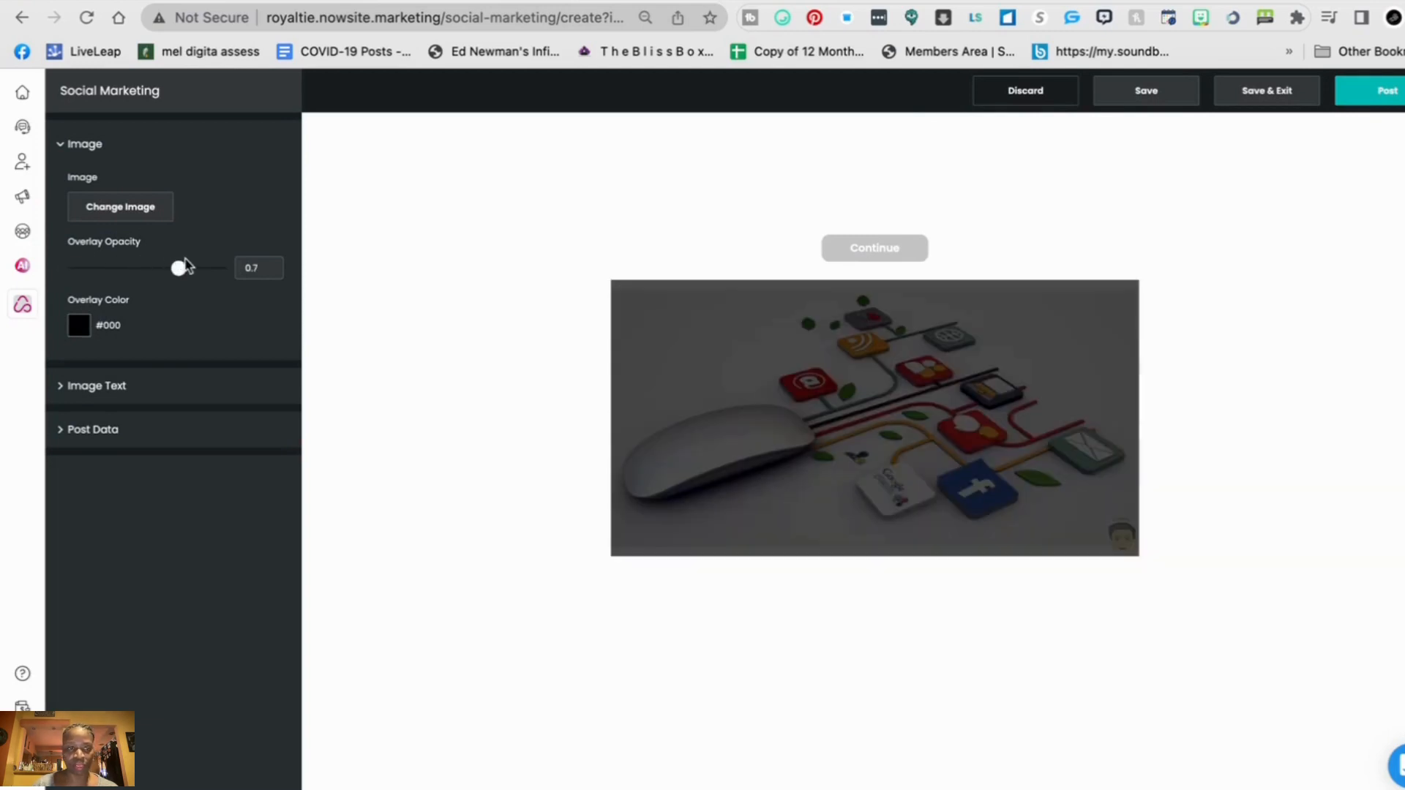
{"action": "left_click_drag", "start_coordinate": [179, 271], "coordinate": [66, 275]}
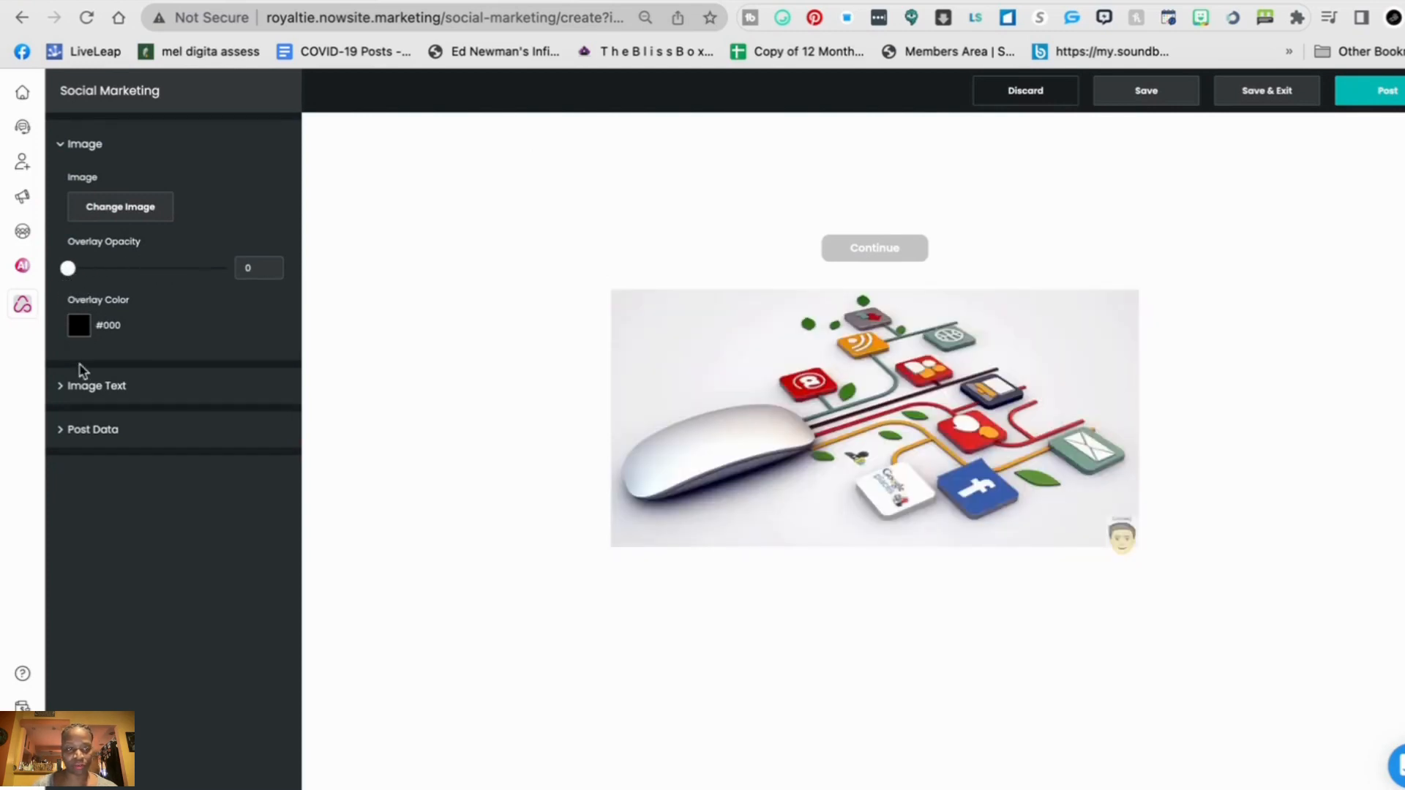
- Add the image text "Online SuccessMade Simple" to the post image
{"action": "left_click", "coordinate": [84, 386]}
{"action": "left_click", "coordinate": [82, 473]}
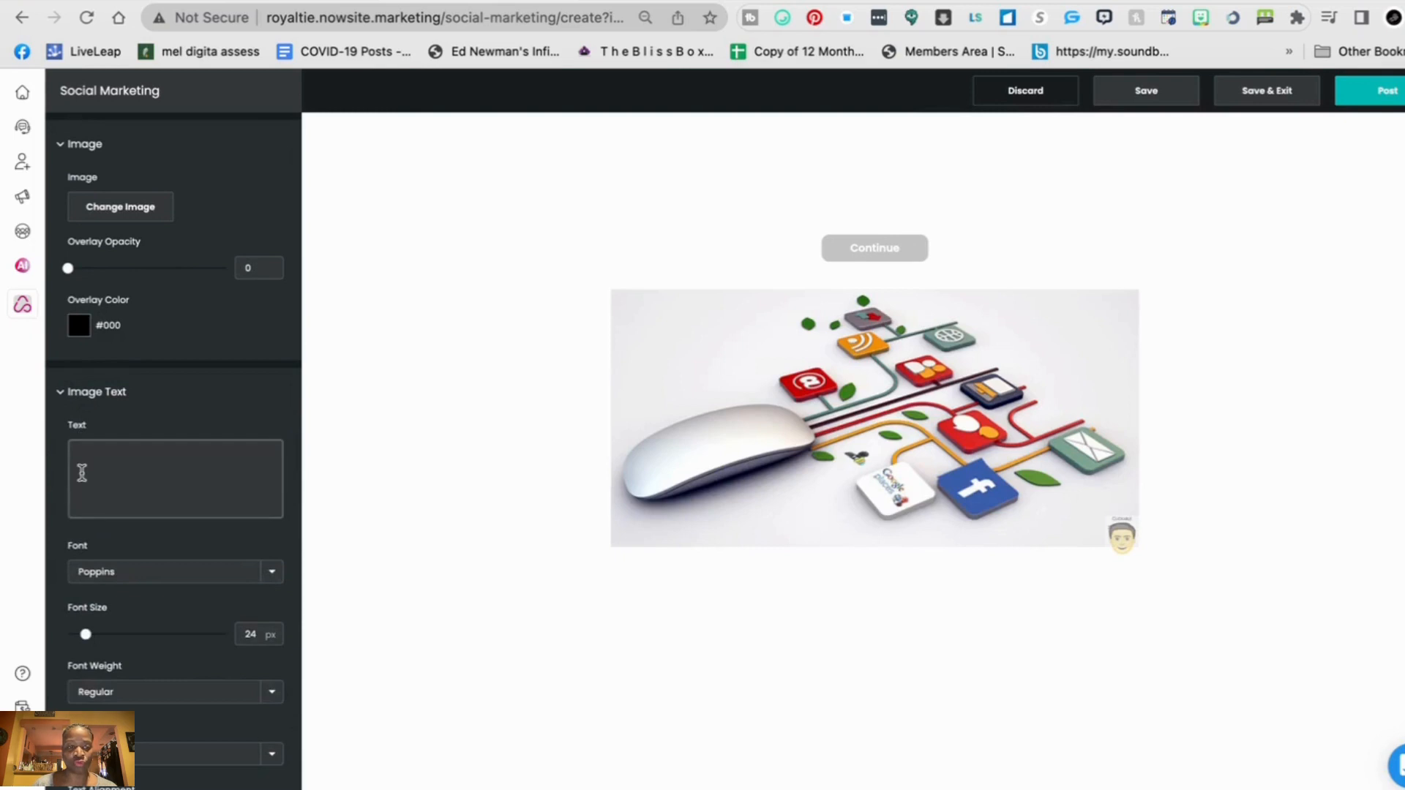
{"action": "left_click", "coordinate": [82, 473]}
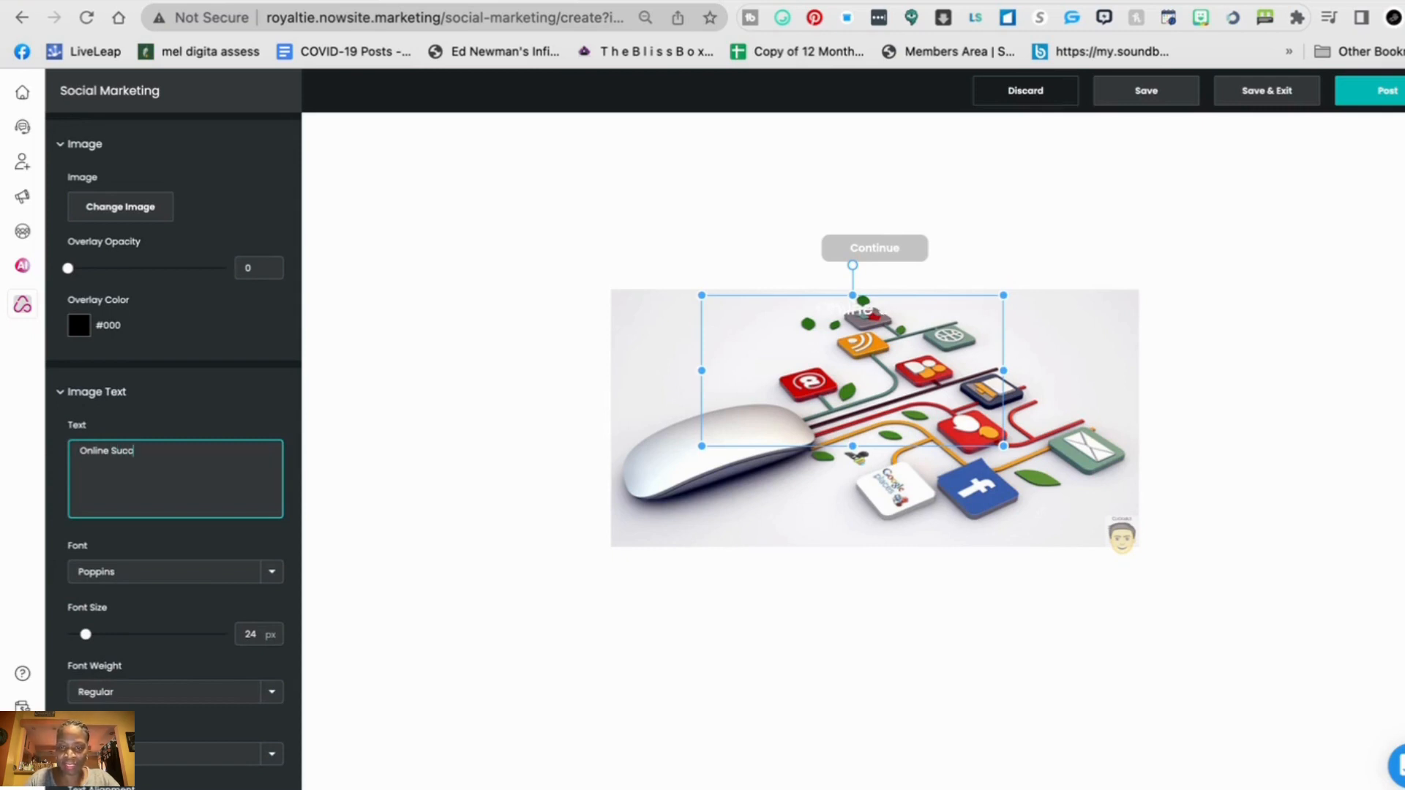
{"action": "type", "text": "essM"}
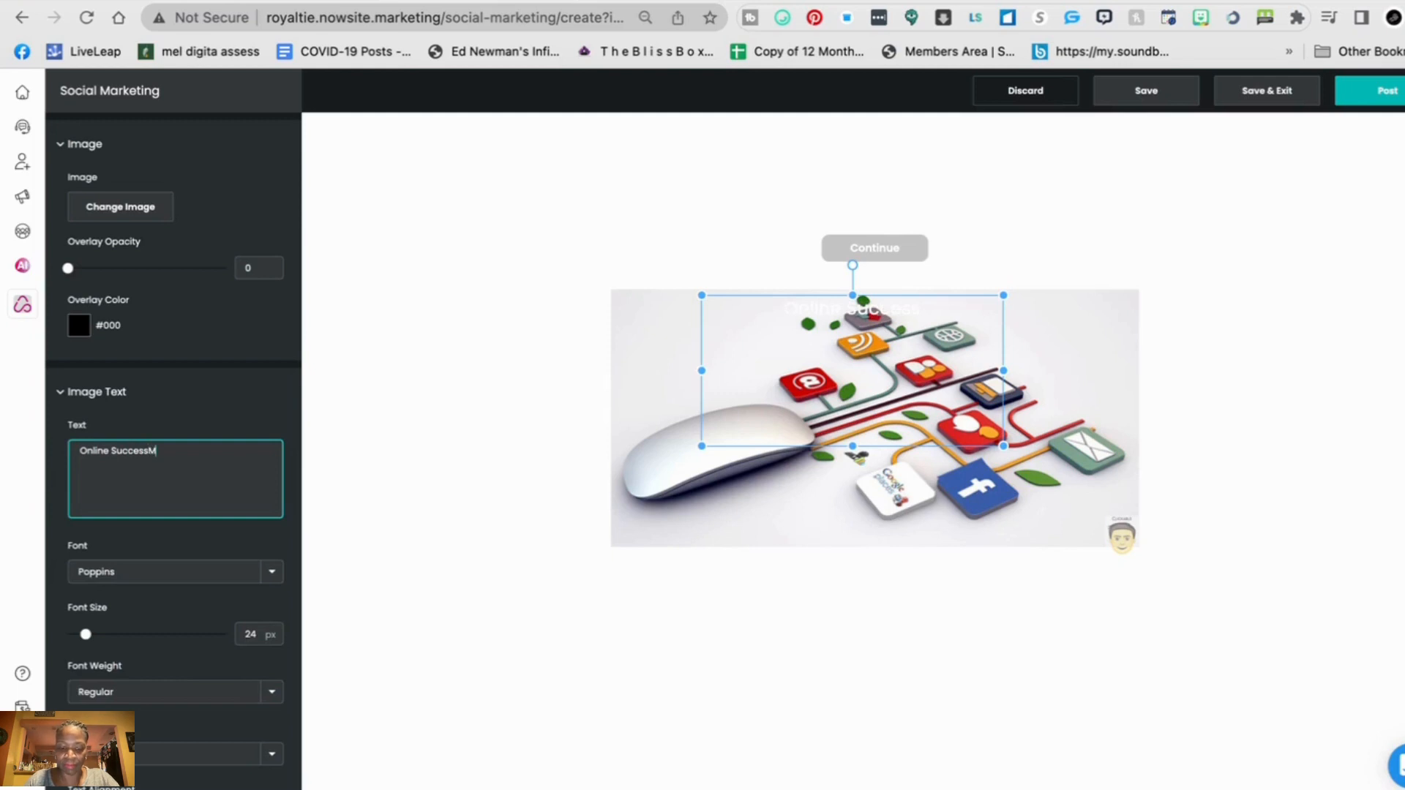
{"action": "type", "text": "ade Si"}
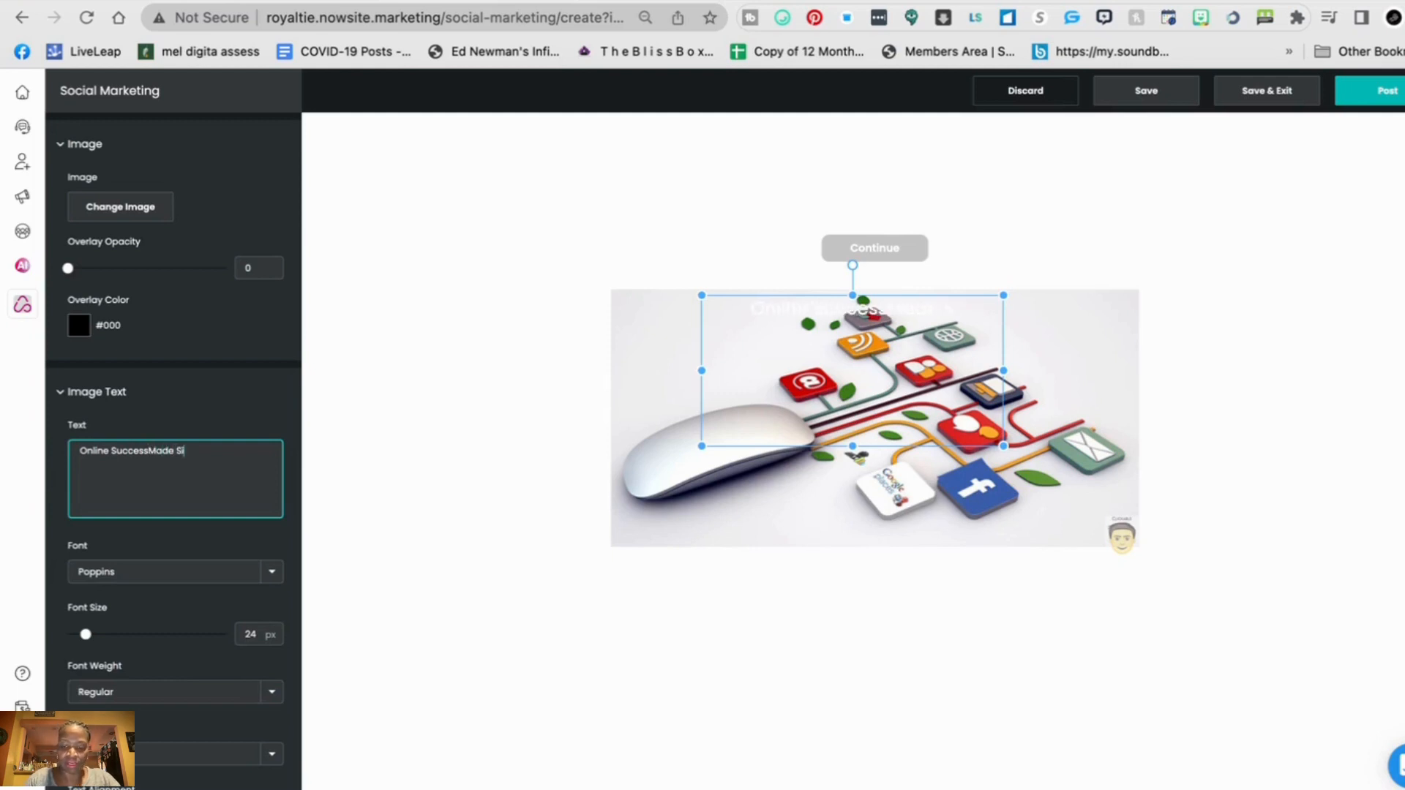
{"action": "type", "text": "mple"}
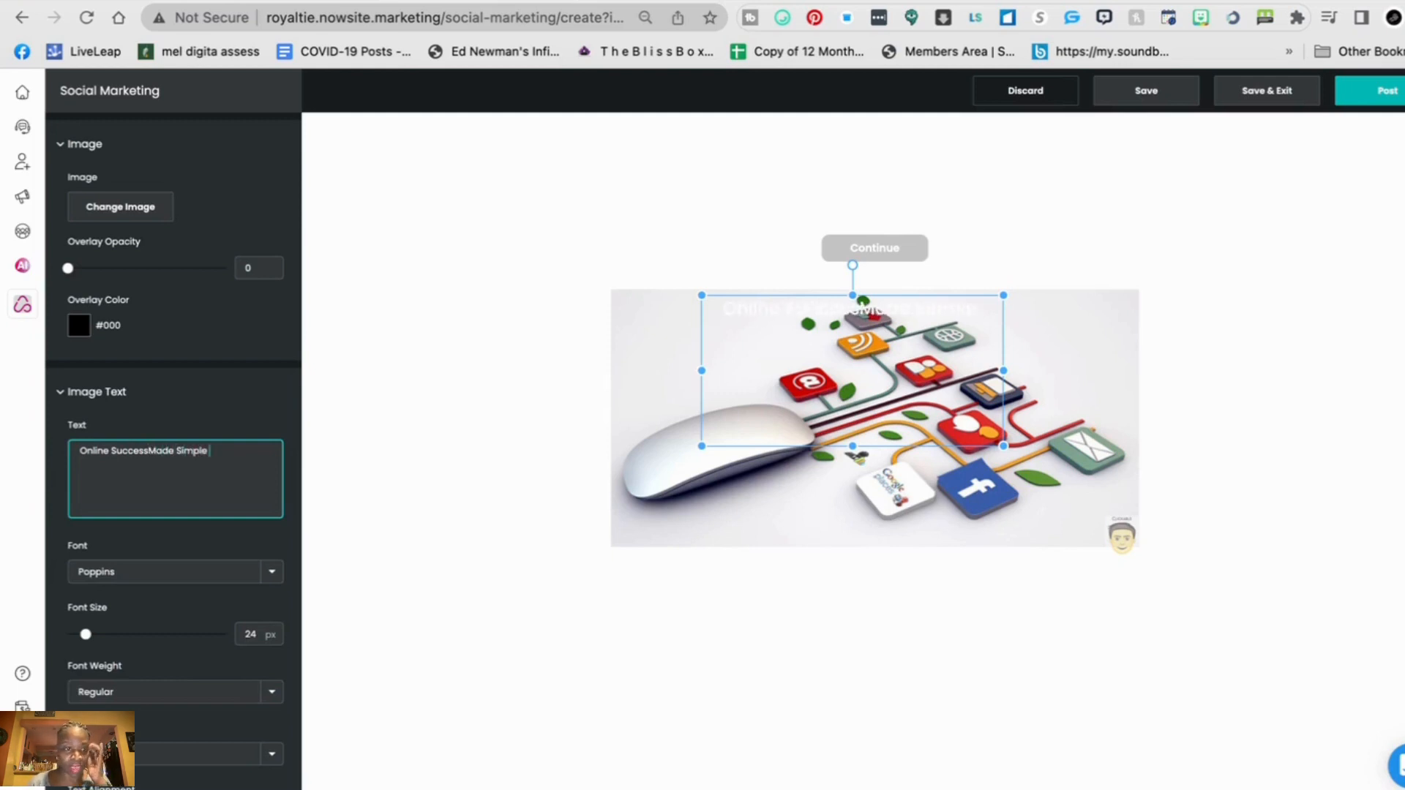
- Set the image text's font to Roboto and its color to red #f70e0e
{"action": "scroll", "coordinate": [170, 620], "scroll_direction": "down", "scroll_amount": 3}
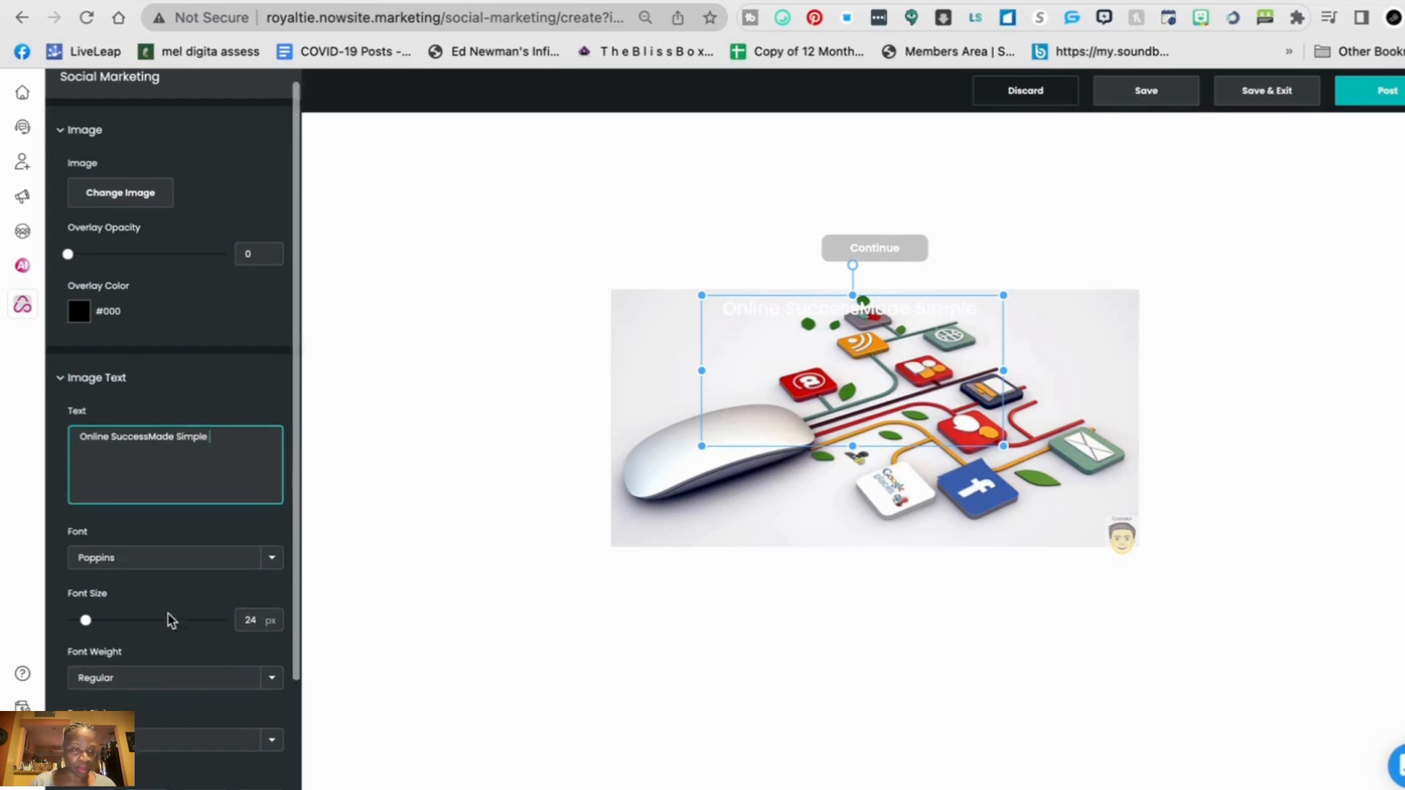
{"action": "scroll", "coordinate": [171, 621], "scroll_direction": "down", "scroll_amount": 1}
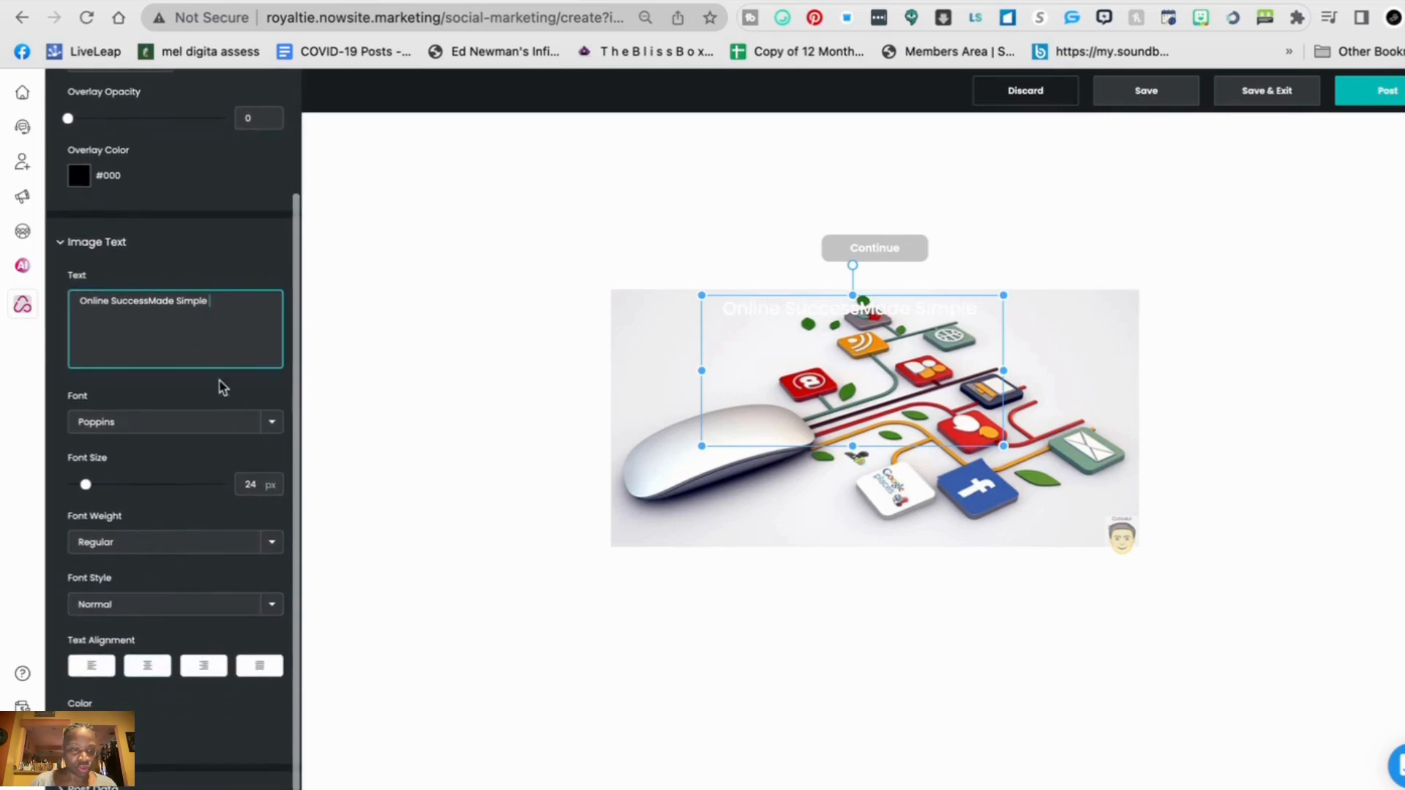
{"action": "left_click", "coordinate": [273, 423]}
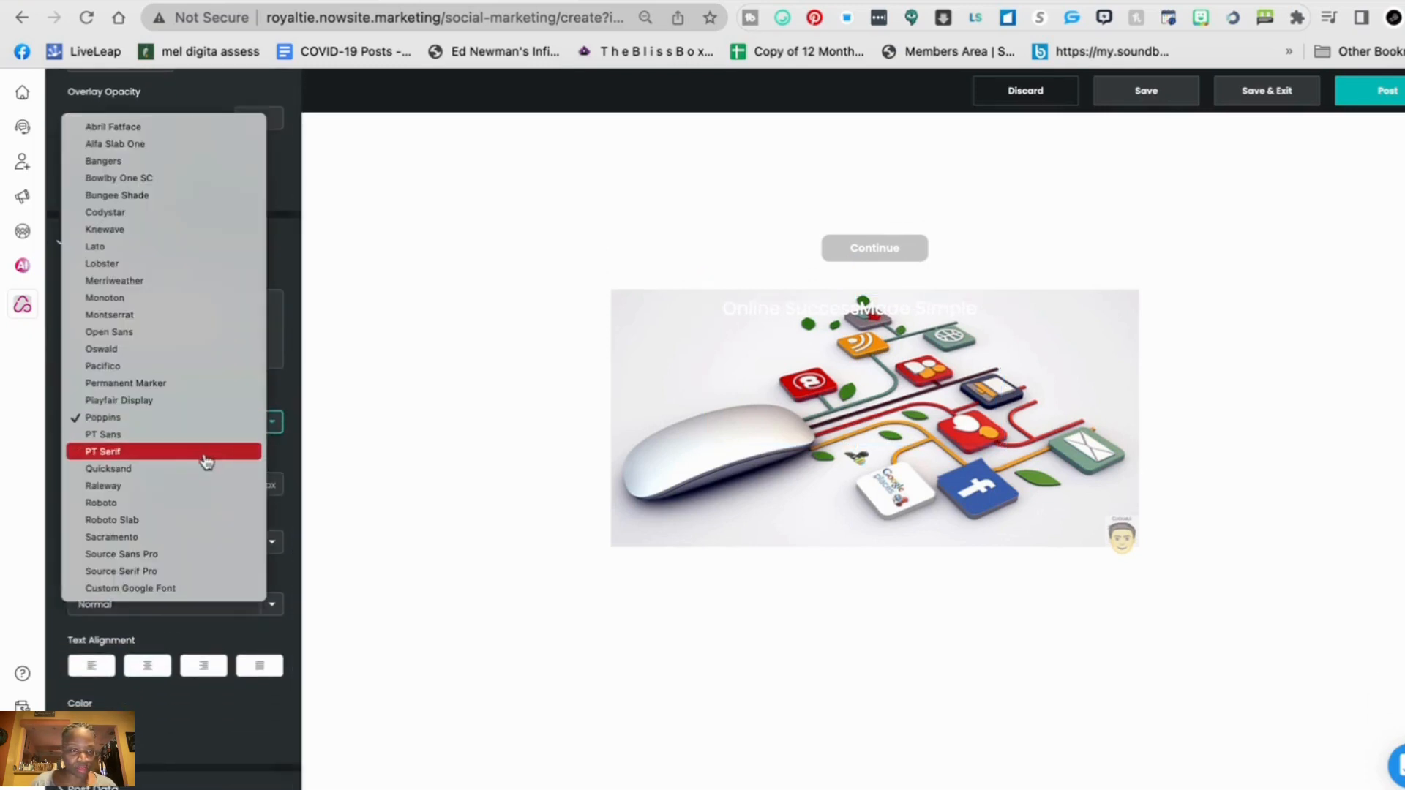
{"action": "left_click", "coordinate": [204, 505]}
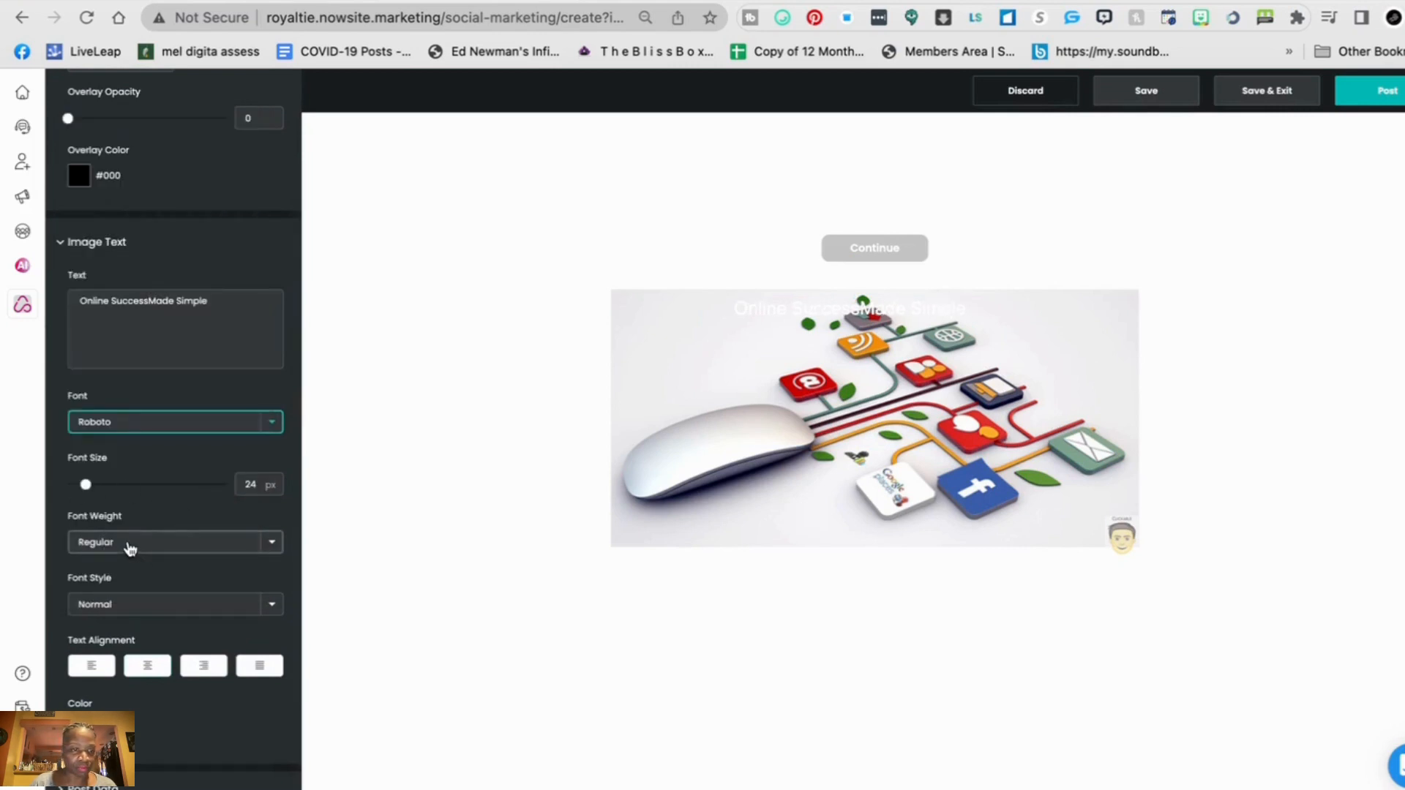
{"action": "scroll", "coordinate": [130, 549], "scroll_direction": "down", "scroll_amount": 1}
{"action": "left_click", "coordinate": [79, 709]}
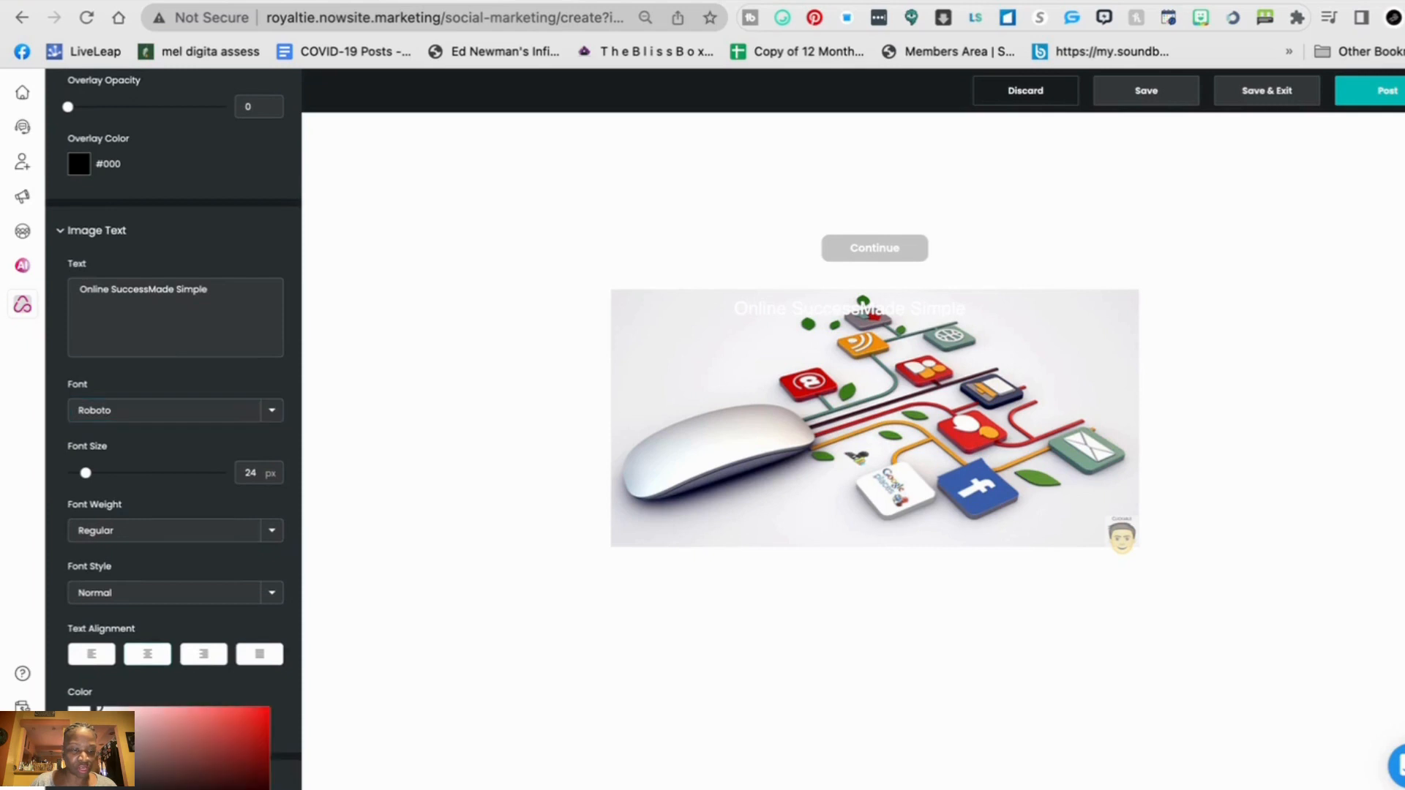
{"action": "left_click", "coordinate": [262, 716]}
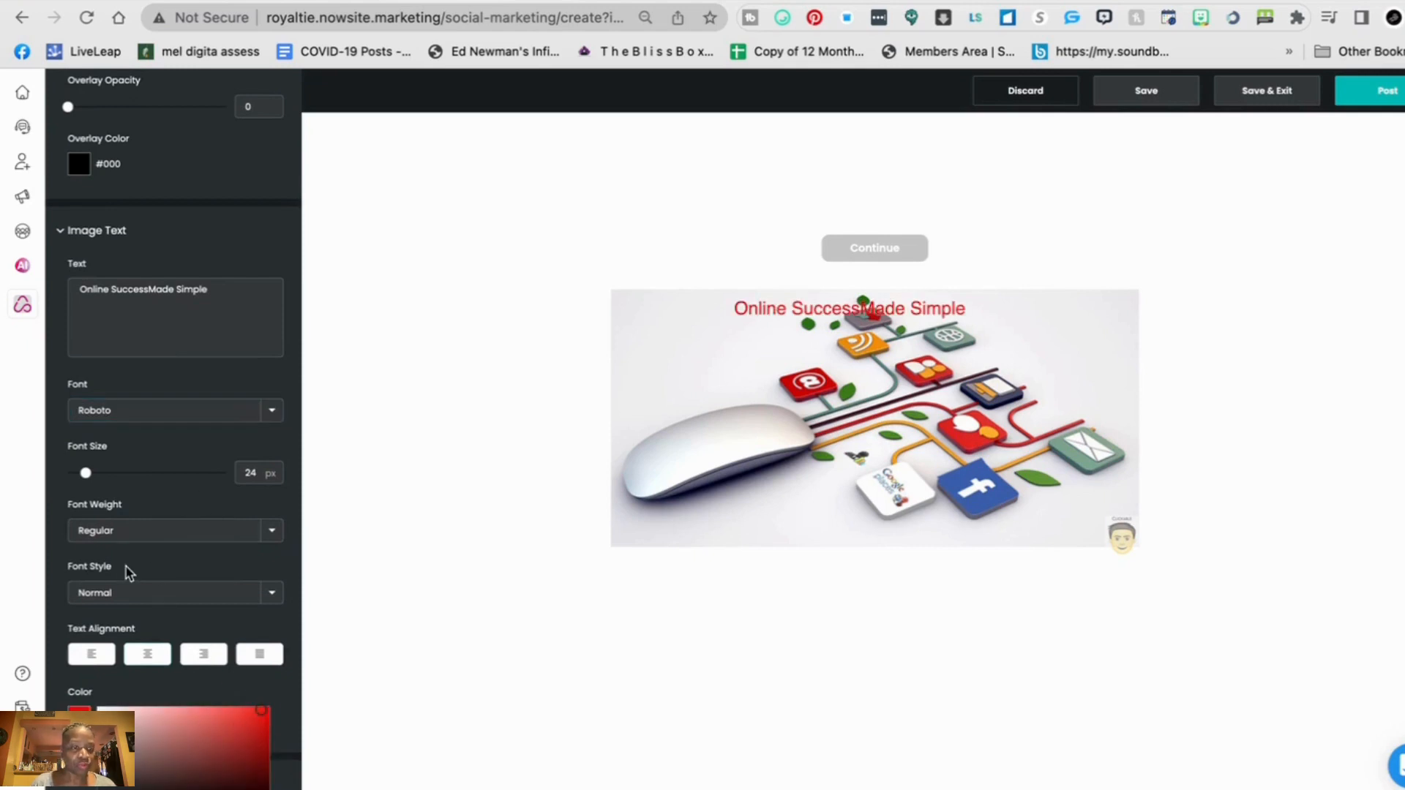
- Try left alignment for the image text and return it to centered
{"action": "left_click", "coordinate": [147, 657]}
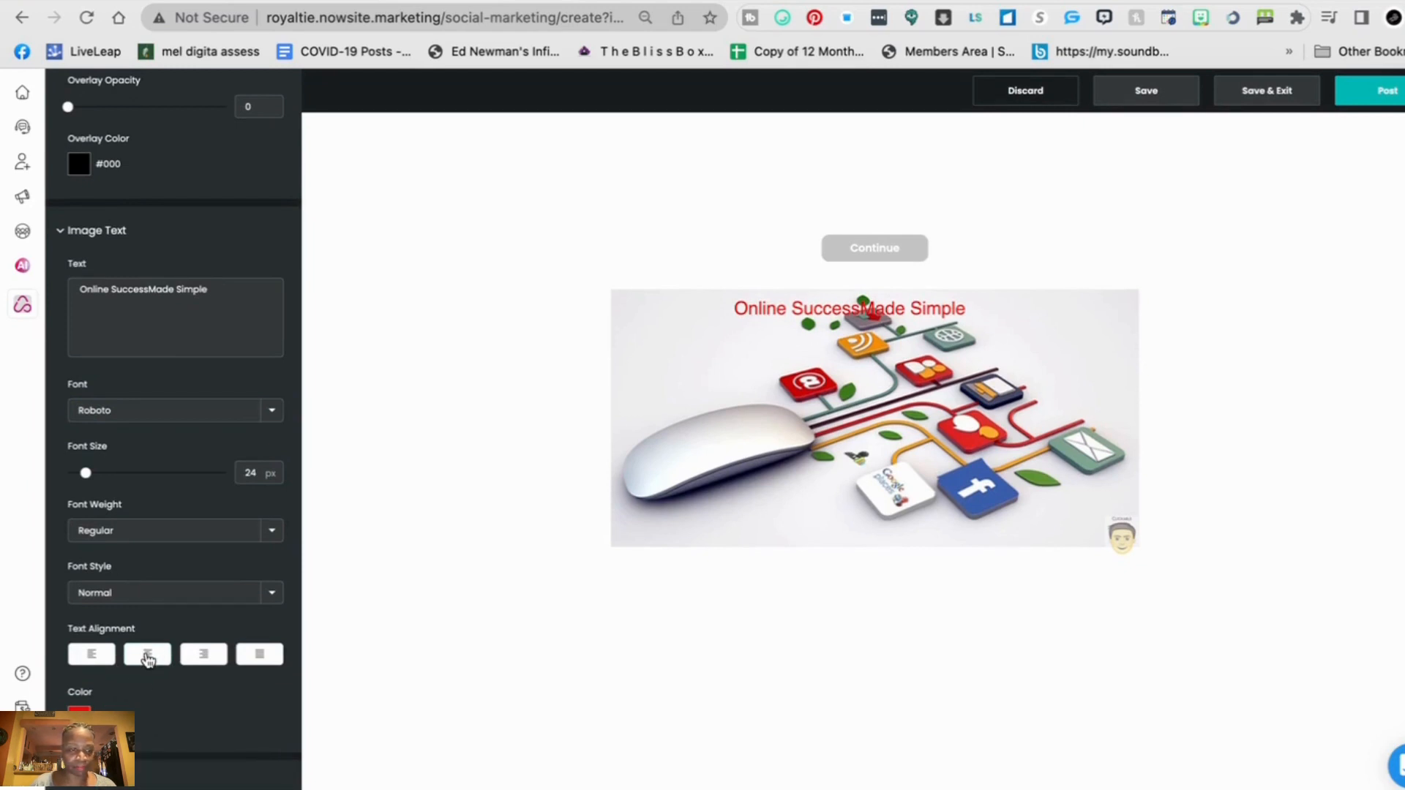
{"action": "left_click", "coordinate": [90, 652]}
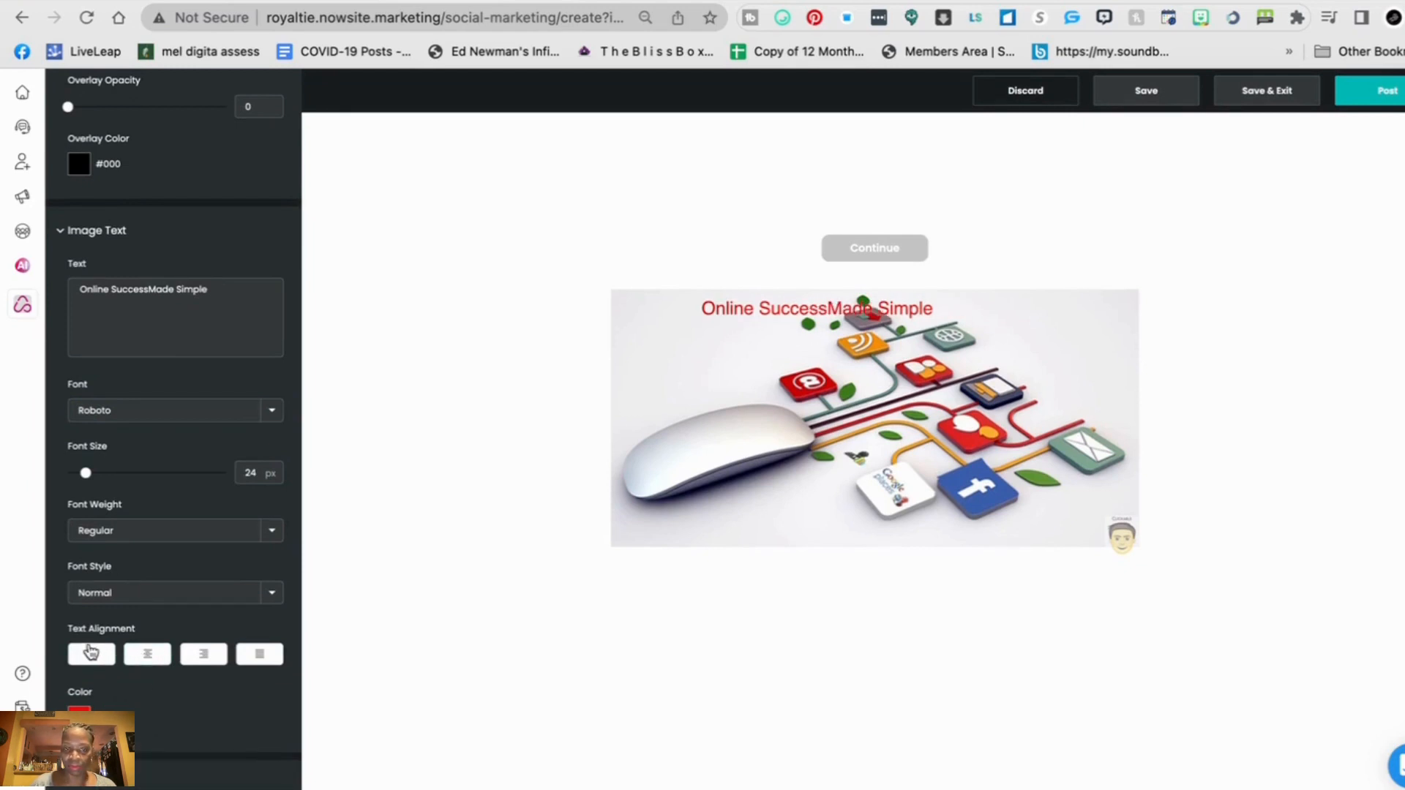
{"action": "left_click", "coordinate": [147, 655]}
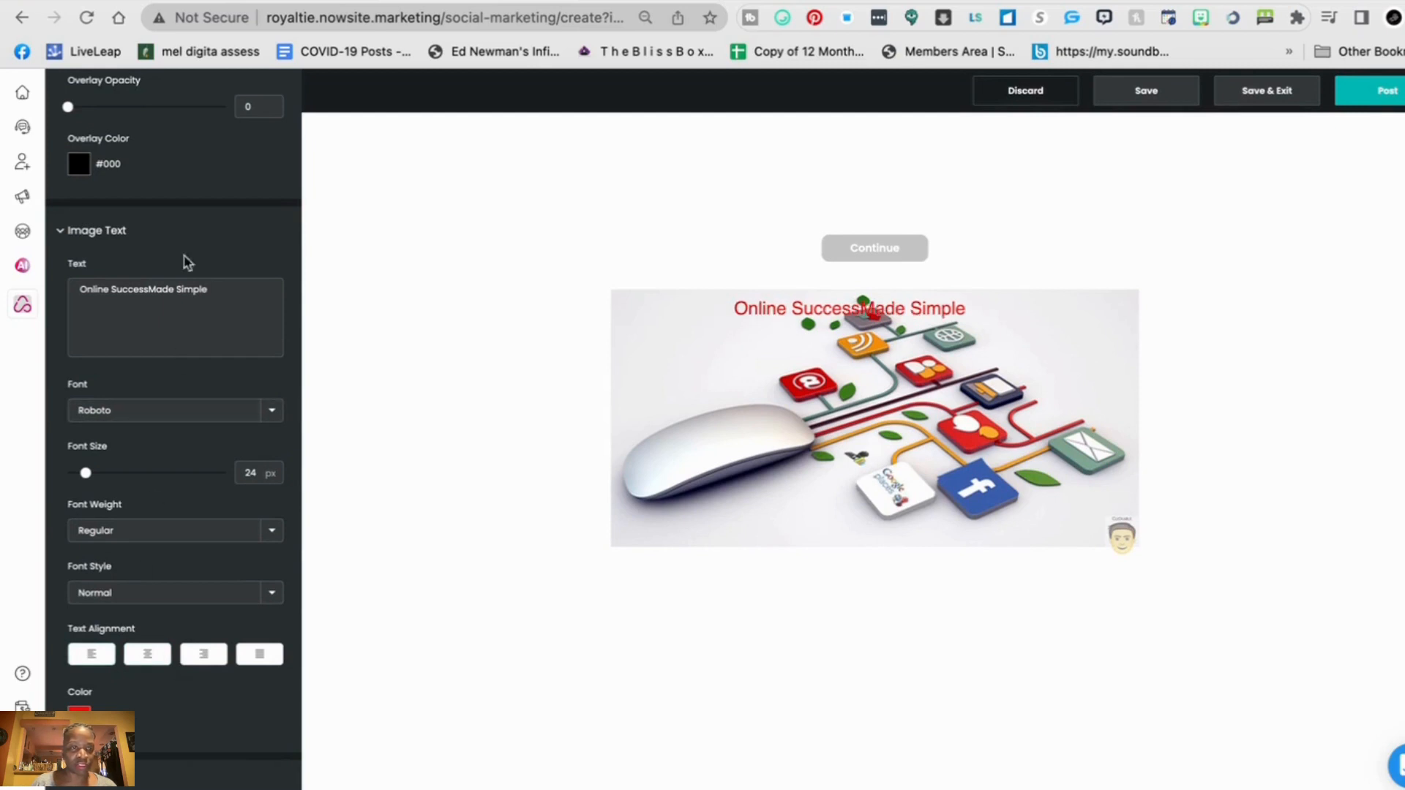
- Delete the whole "Online SuccessMade Simple" text from the post image
{"action": "left_click_drag", "start_coordinate": [223, 288], "coordinate": [134, 276]}
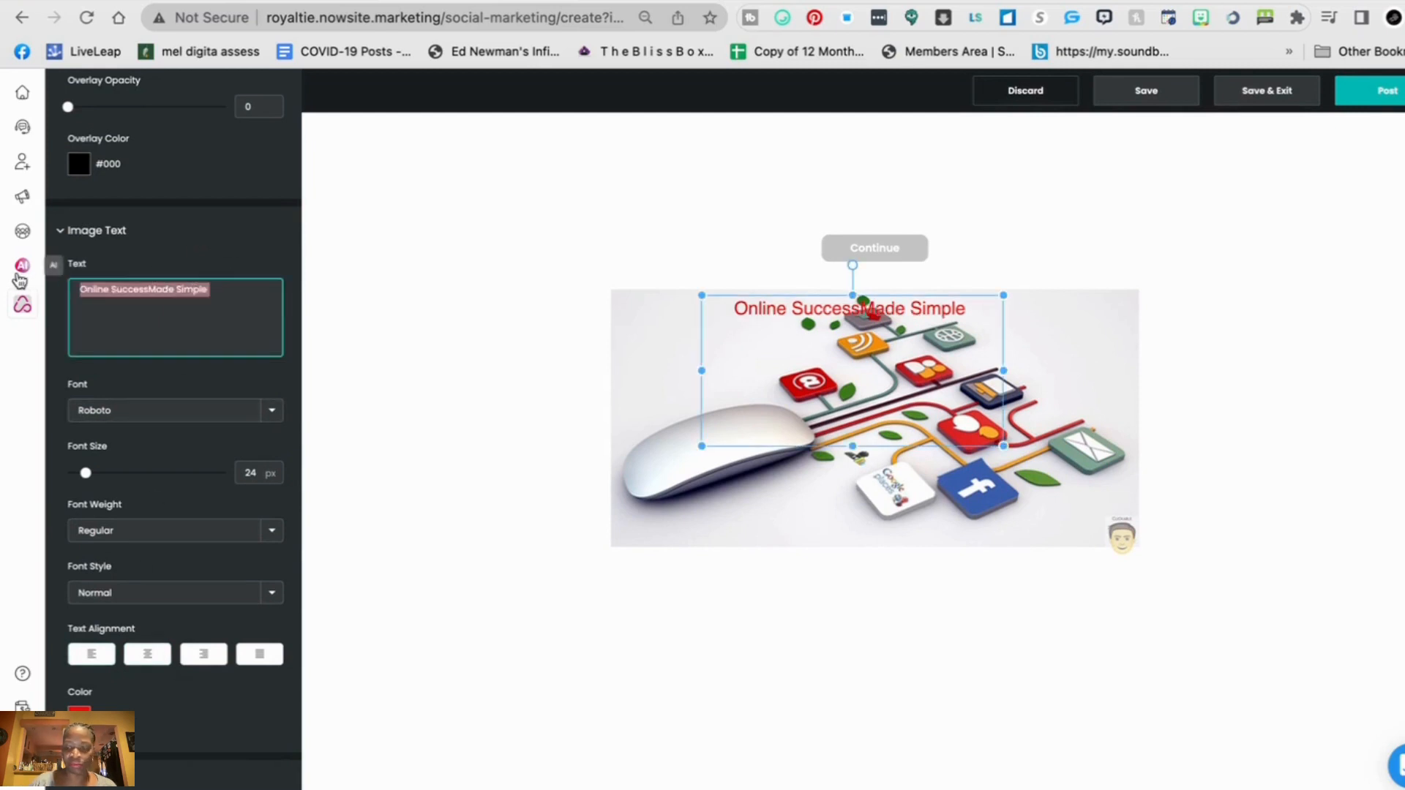
{"action": "key", "text": "BackSpace"}
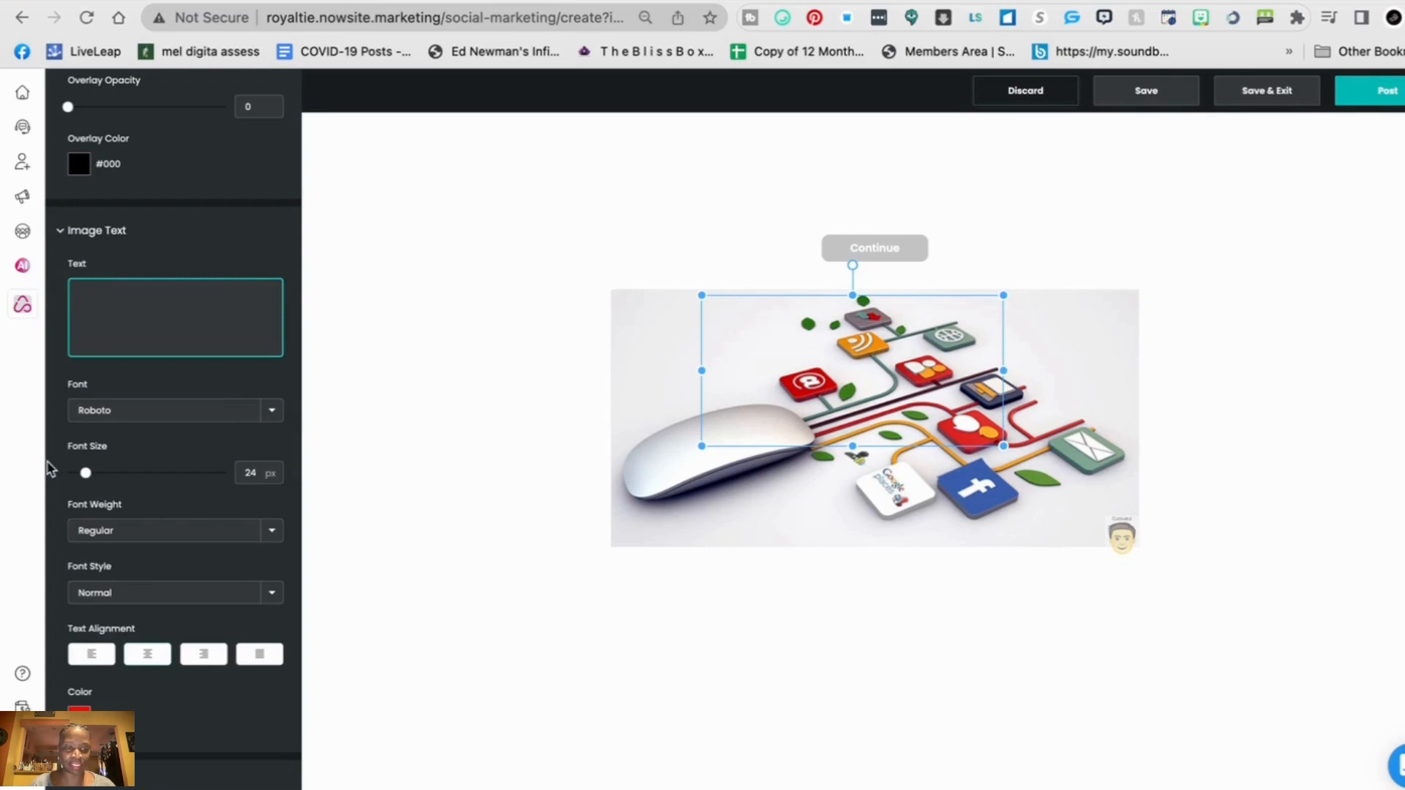
{"action": "left_click", "coordinate": [488, 524]}
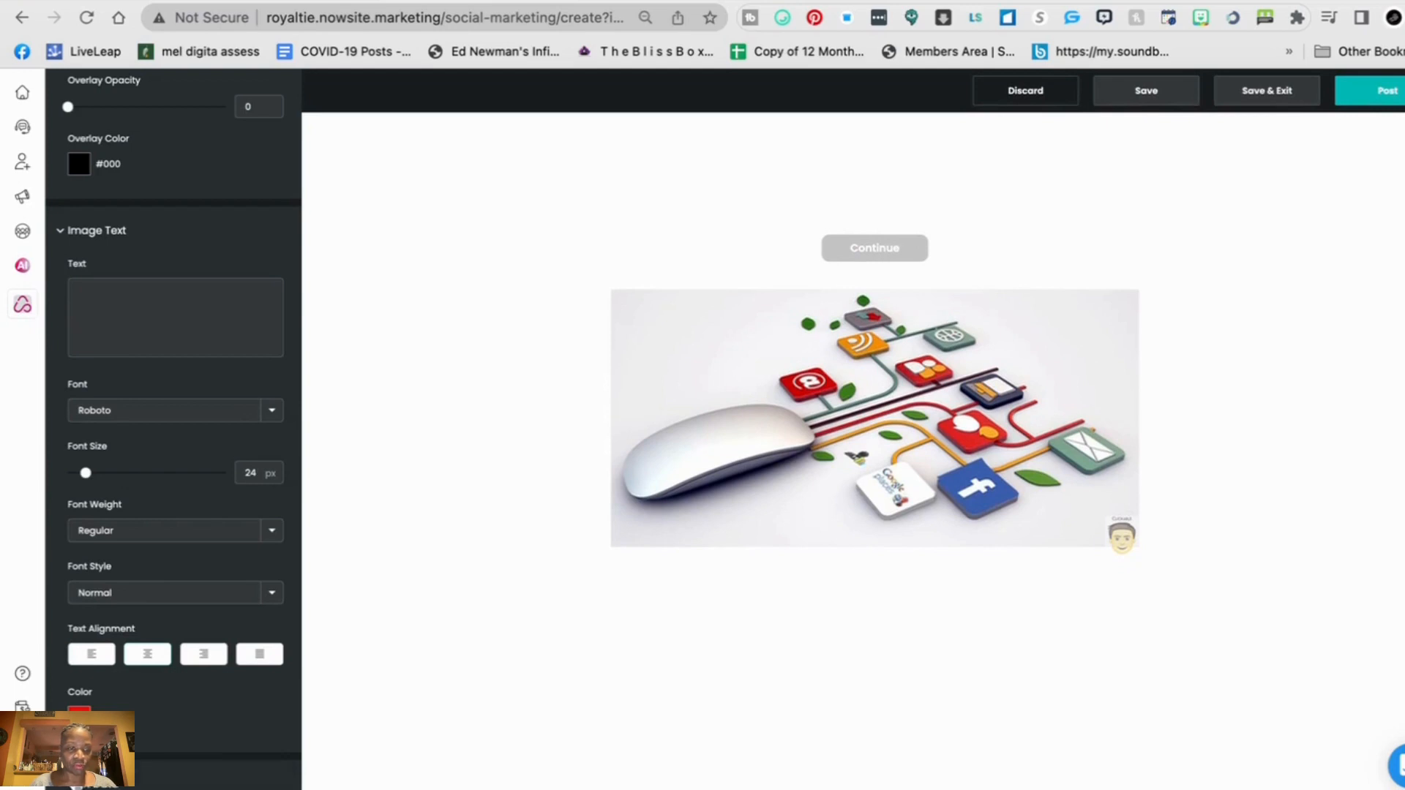
- Enter "Get Social Media Needs Meet Here !" as the post description in the post data
{"action": "scroll", "coordinate": [173, 568], "scroll_direction": "down", "scroll_amount": 2}
{"action": "scroll", "coordinate": [173, 569], "scroll_direction": "up", "scroll_amount": 2}
{"action": "scroll", "coordinate": [173, 568], "scroll_direction": "down", "scroll_amount": 1}
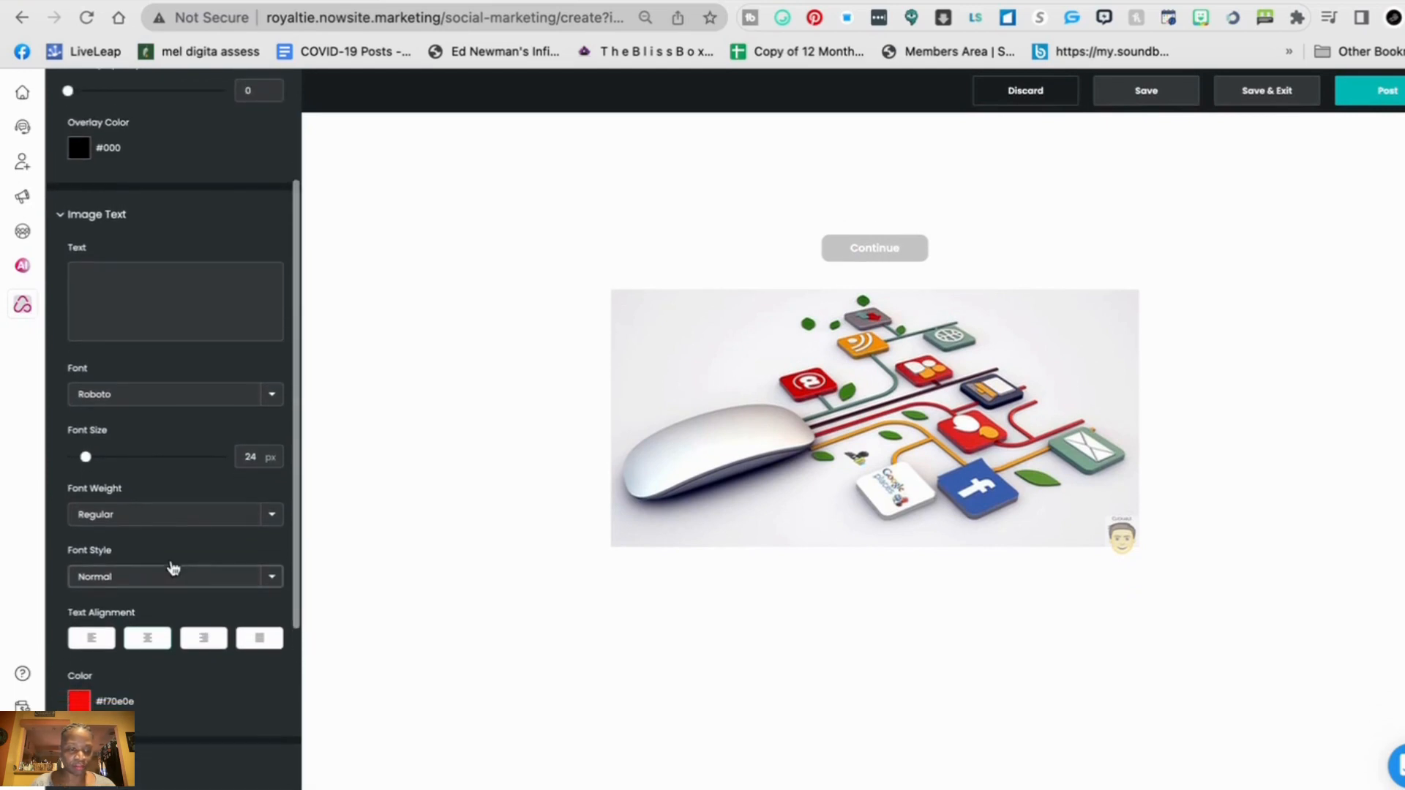
{"action": "scroll", "coordinate": [173, 569], "scroll_direction": "down", "scroll_amount": 2}
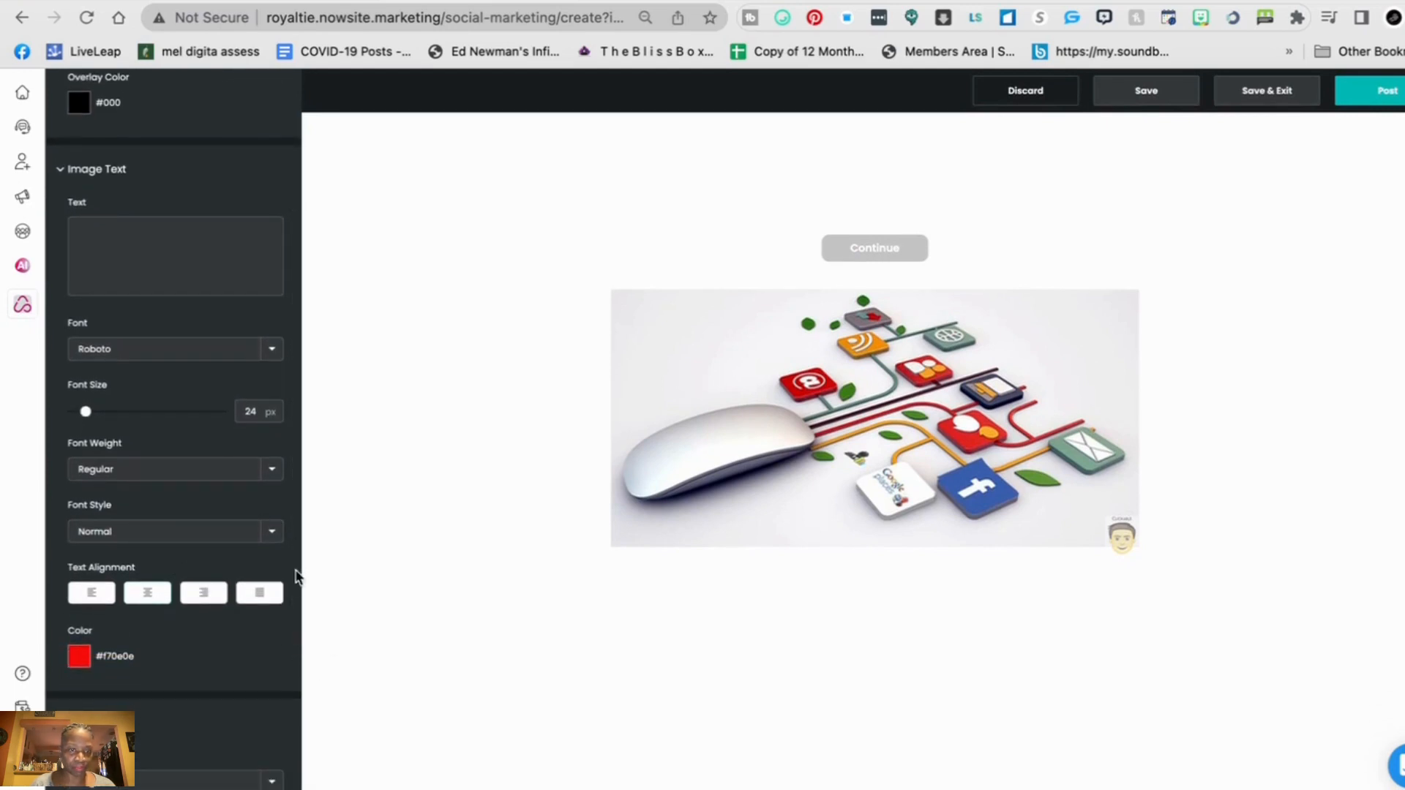
{"action": "scroll", "coordinate": [179, 696], "scroll_direction": "down", "scroll_amount": 6}
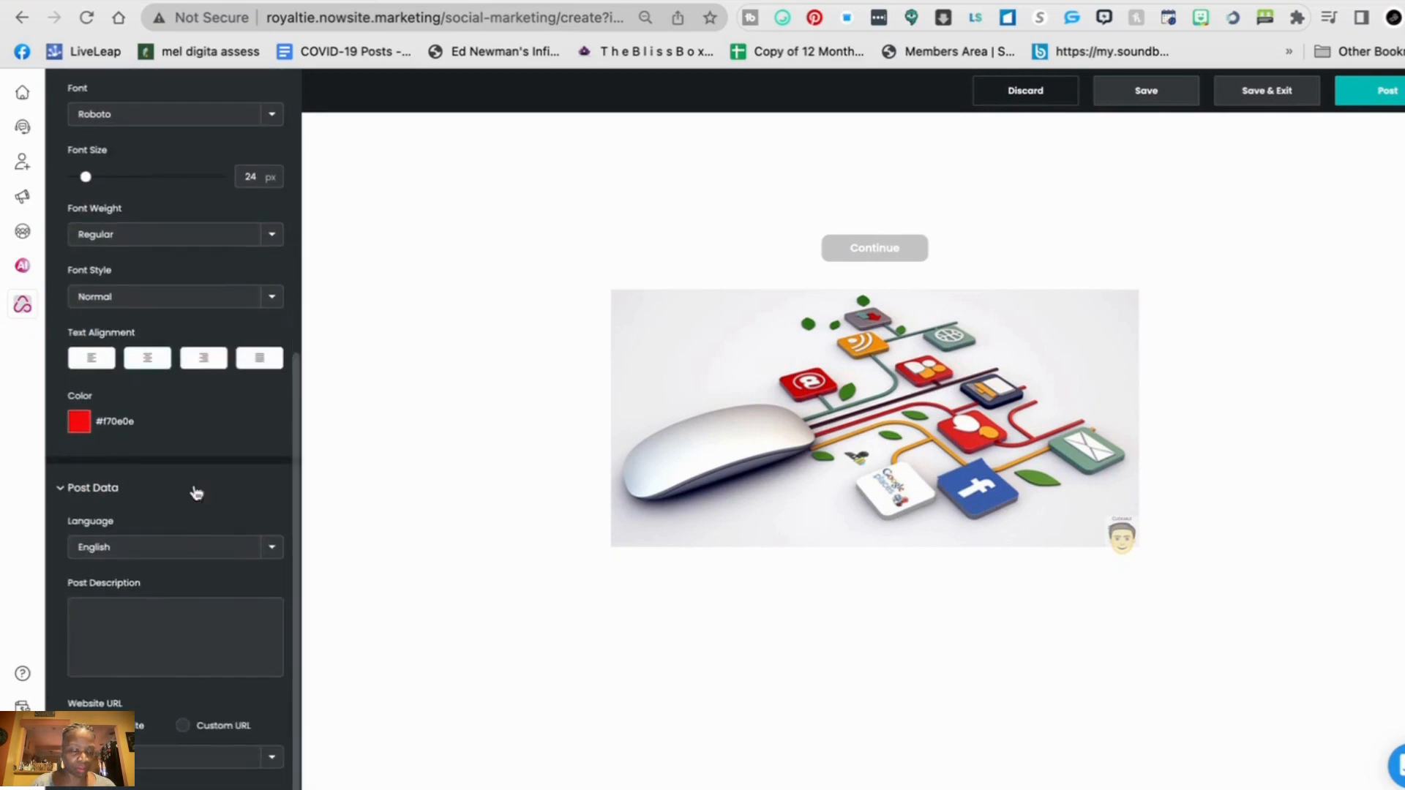
{"action": "left_click", "coordinate": [95, 635]}
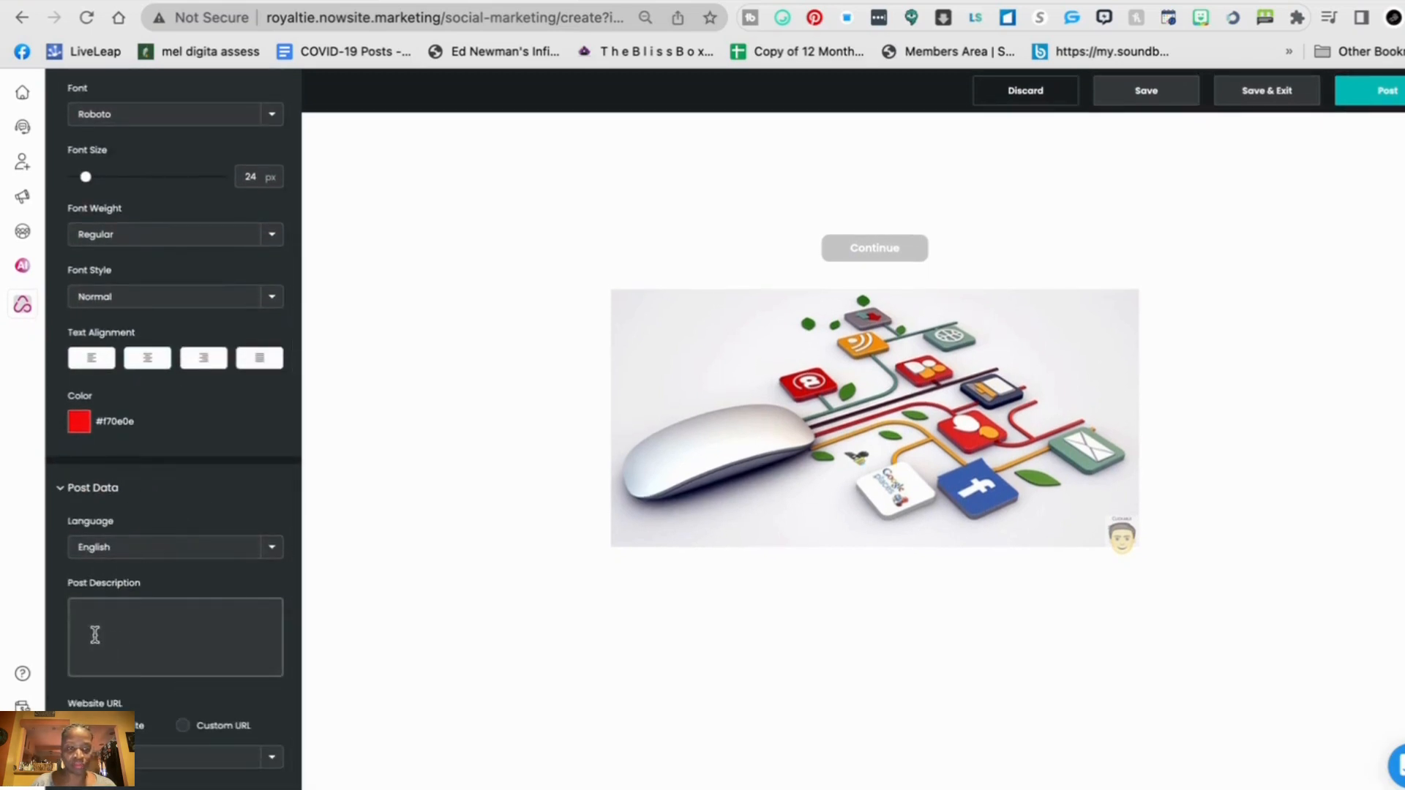
{"action": "left_click", "coordinate": [94, 609]}
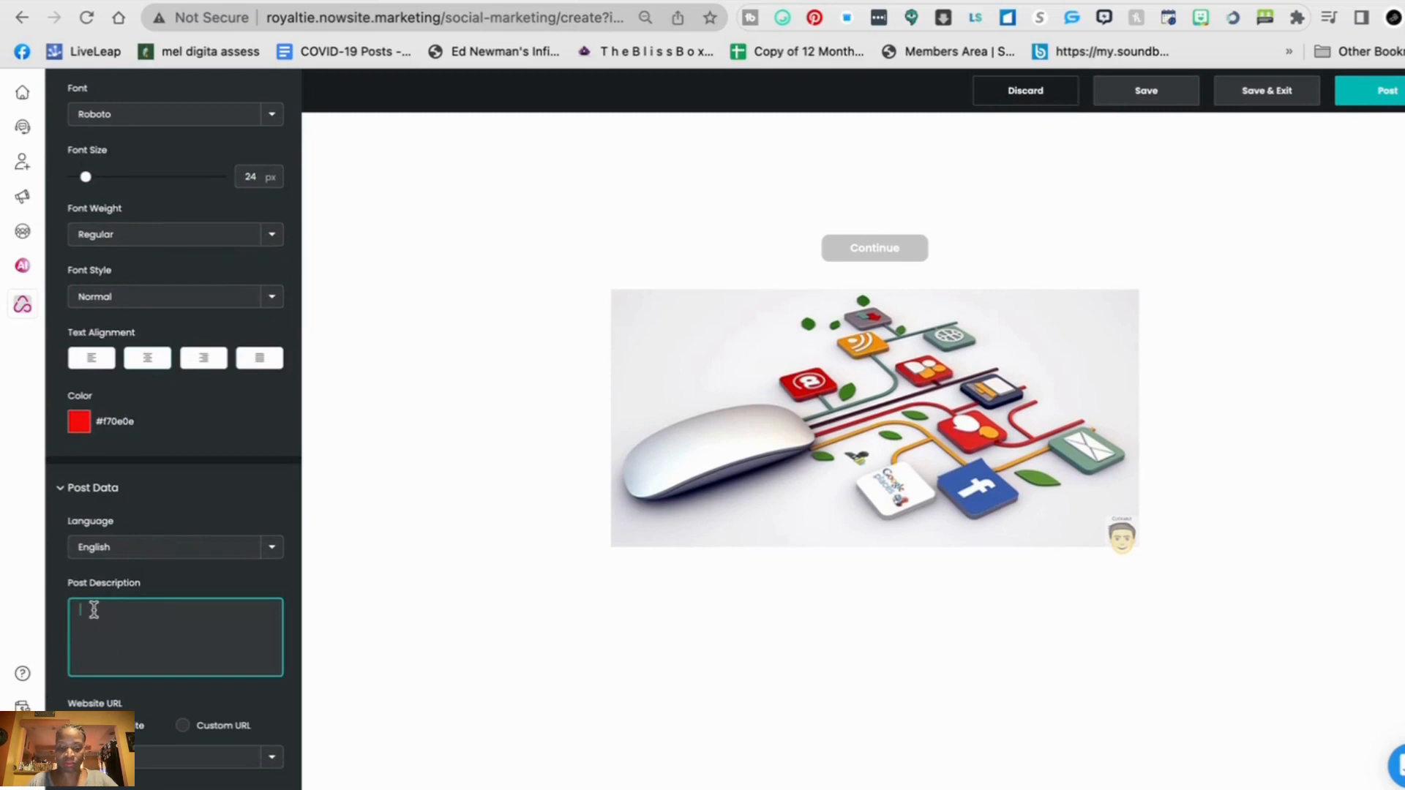
{"action": "type", "text": "Get"}
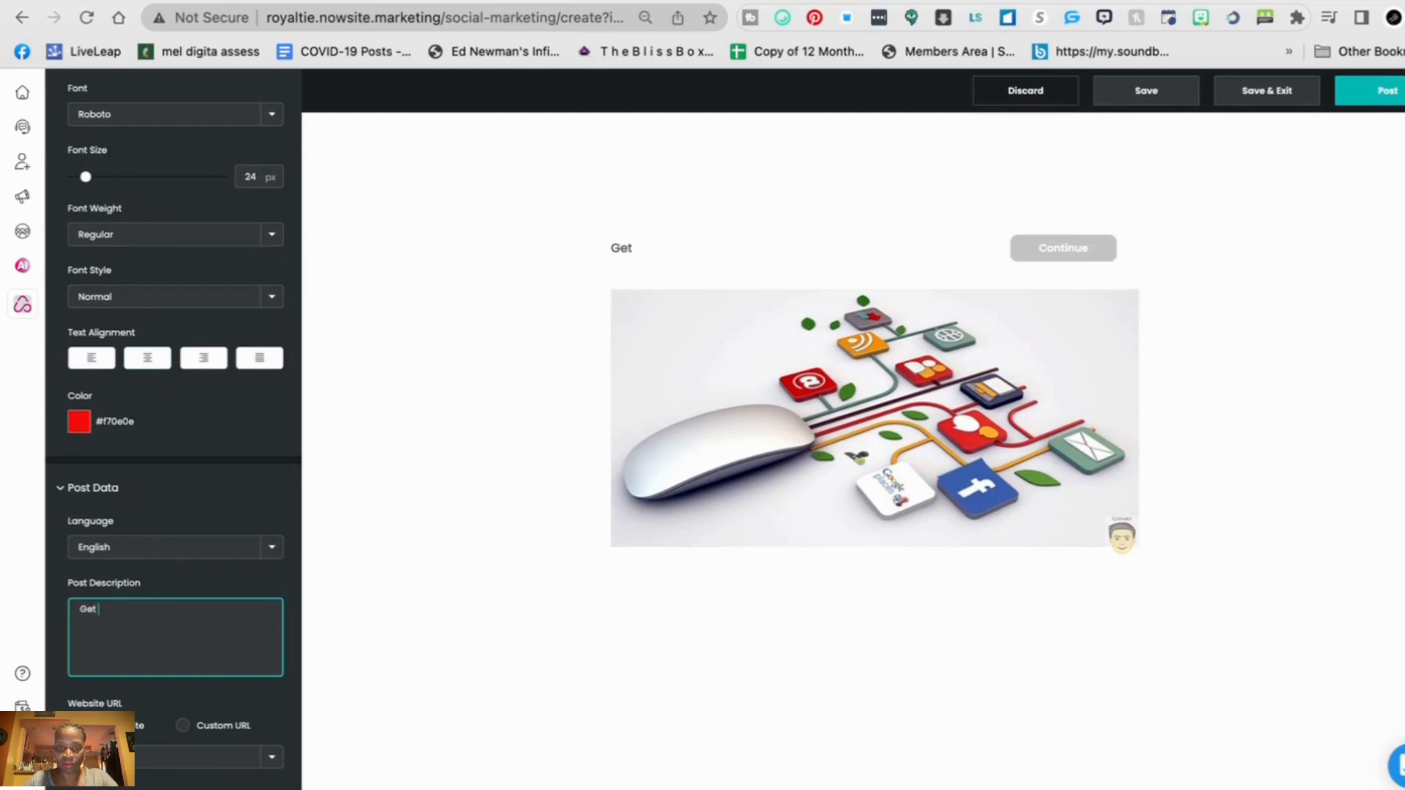
{"action": "type", "text": " Hyour"}
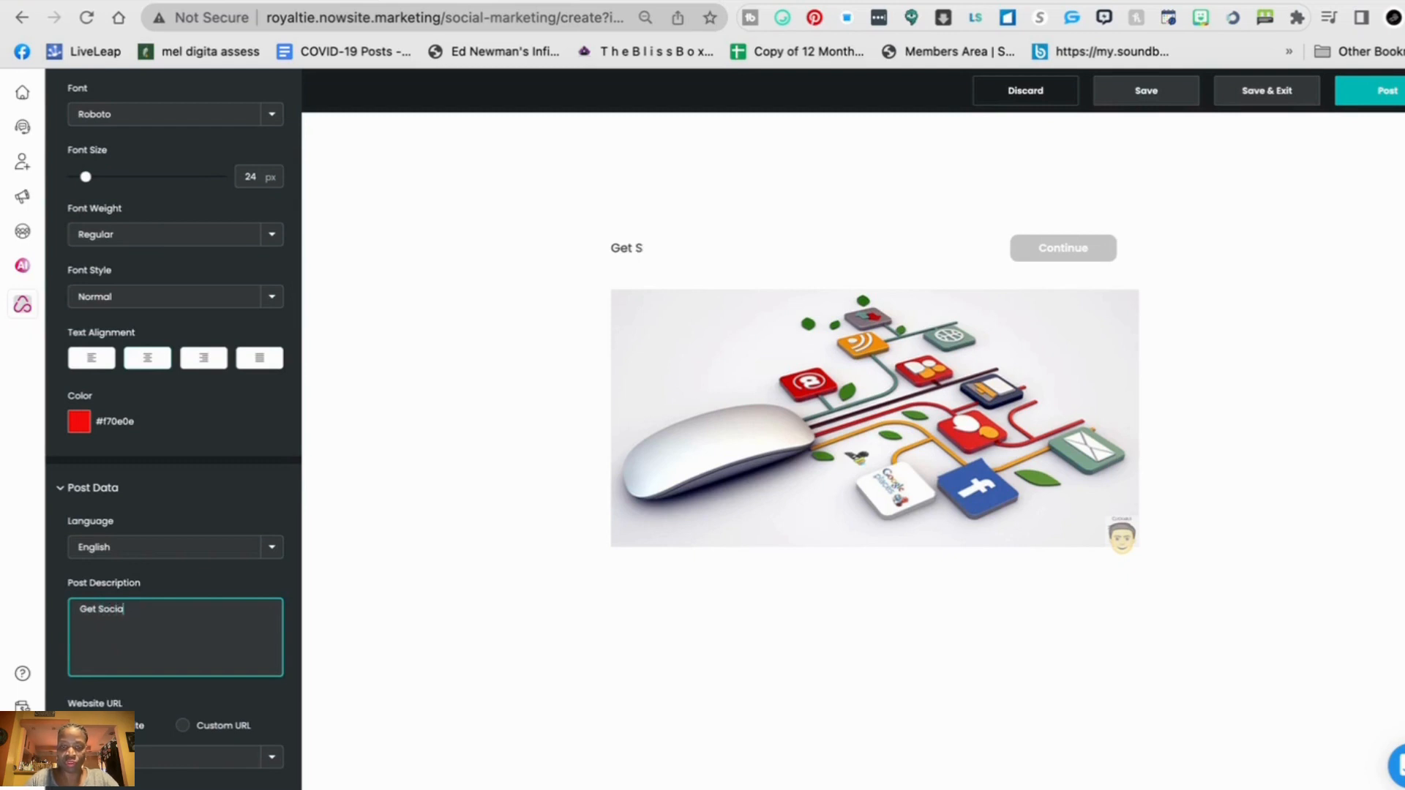
{"action": "type", "text": "l Media Needs Mat"}
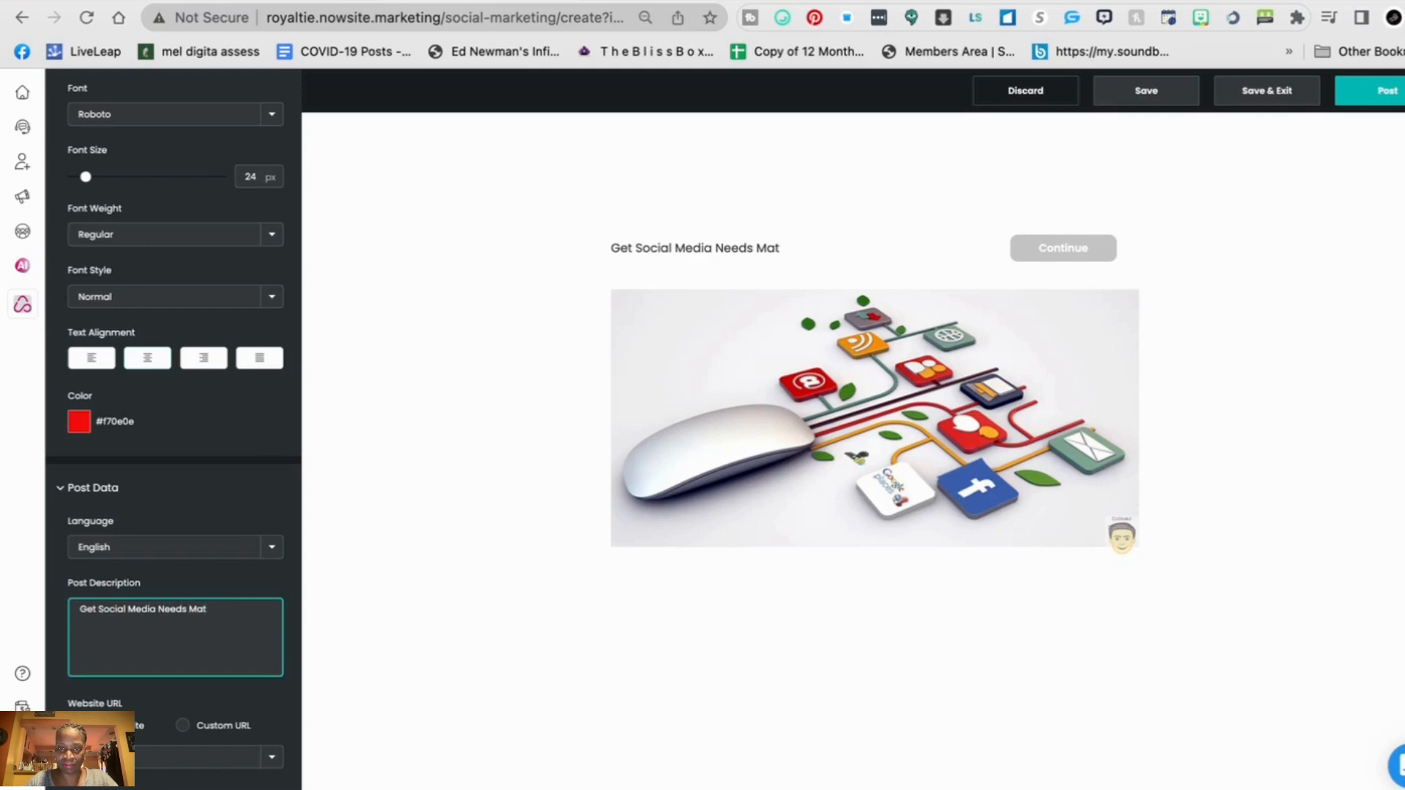
{"action": "key", "text": "BackSpace"}
{"action": "key", "text": "BackSpace"}
{"action": "type", "text": "eet"}
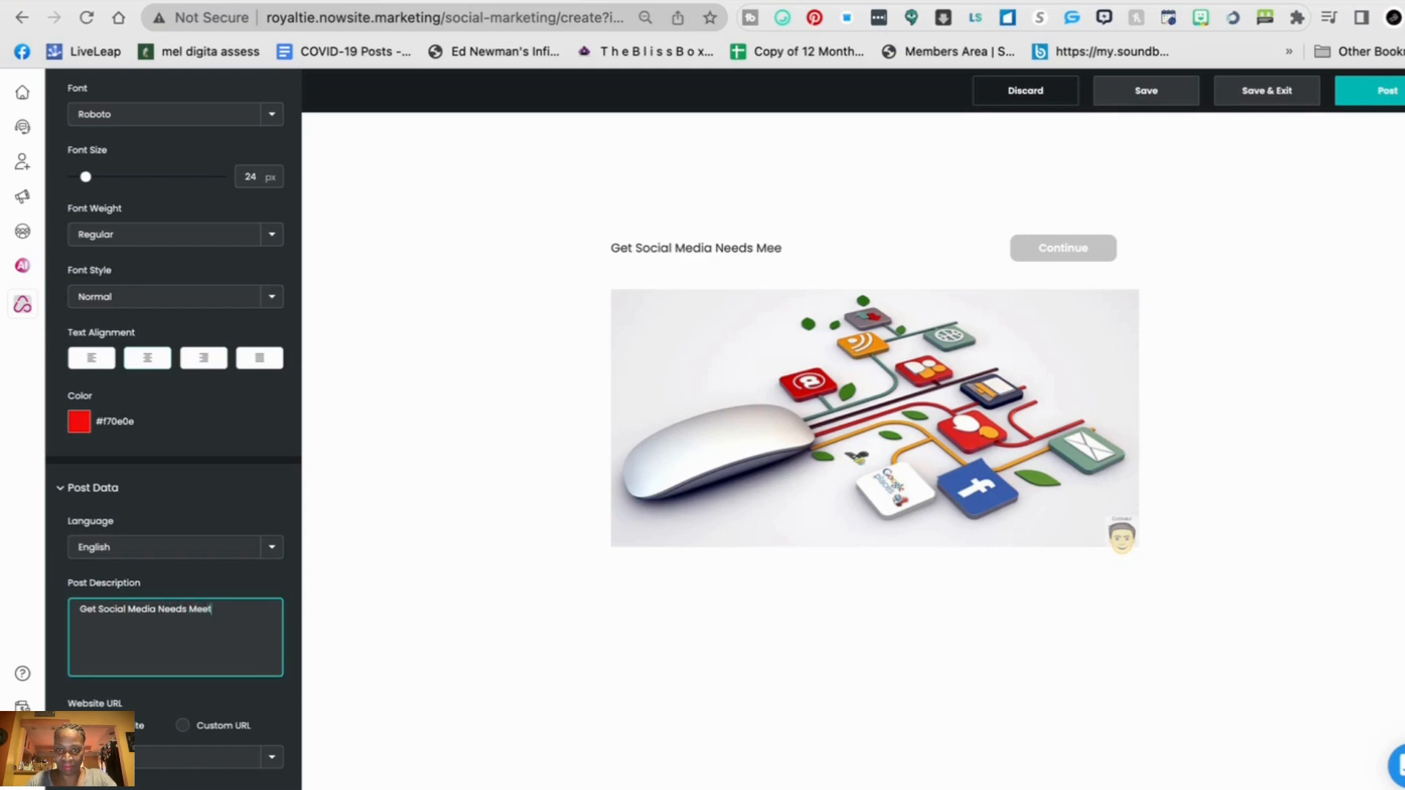
{"action": "type", "text": " Here"}
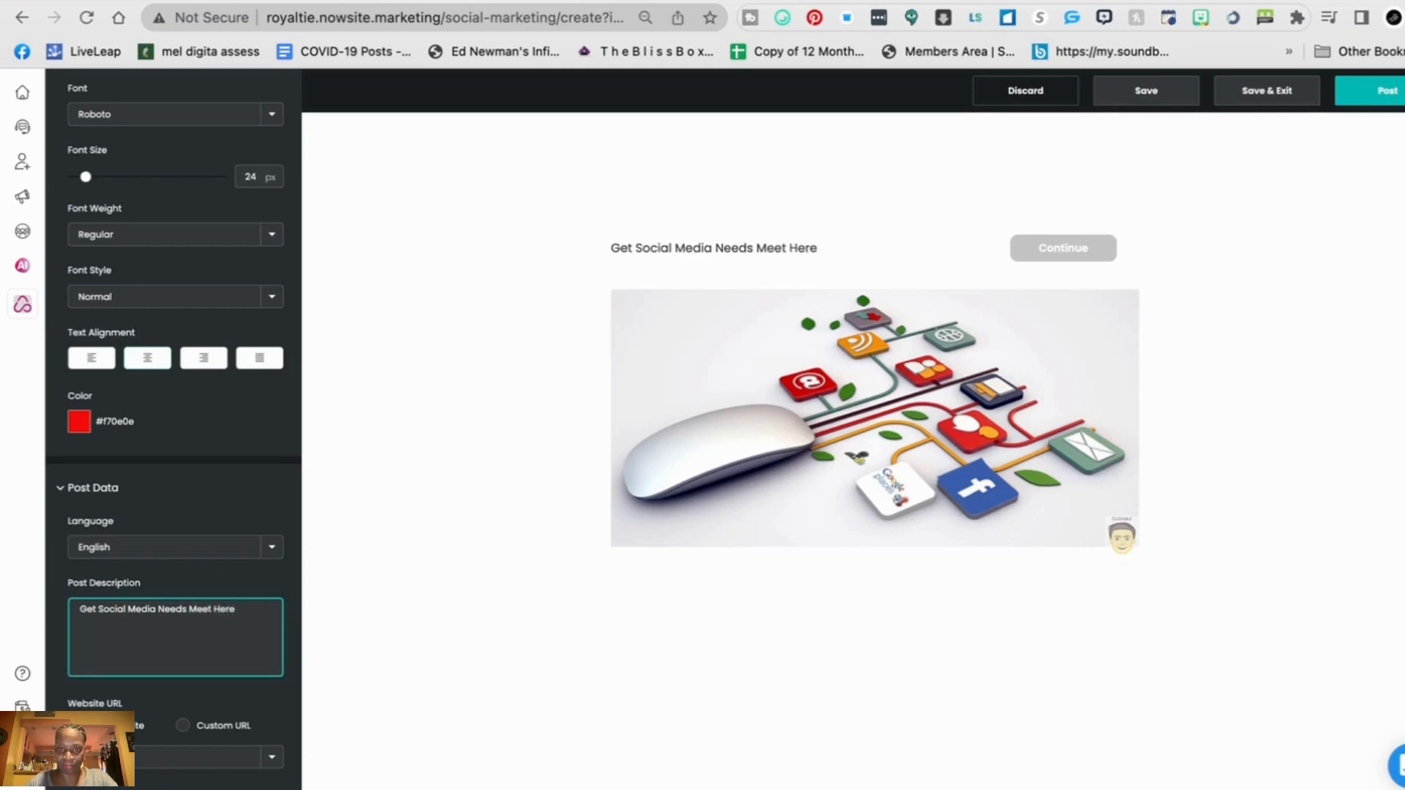
{"action": "type", "text": " !"}
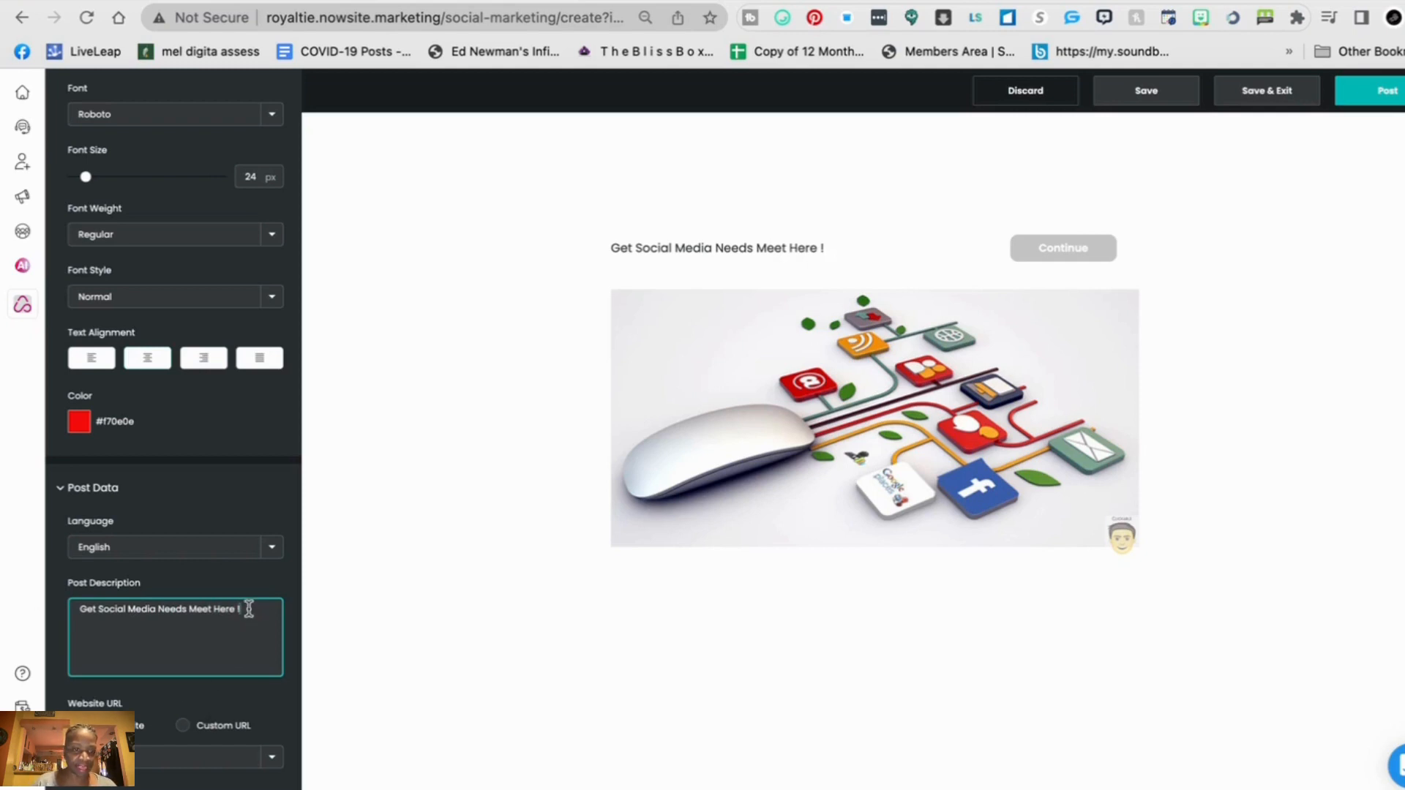
{"action": "left_click_drag", "start_coordinate": [249, 608], "coordinate": [67, 609]}
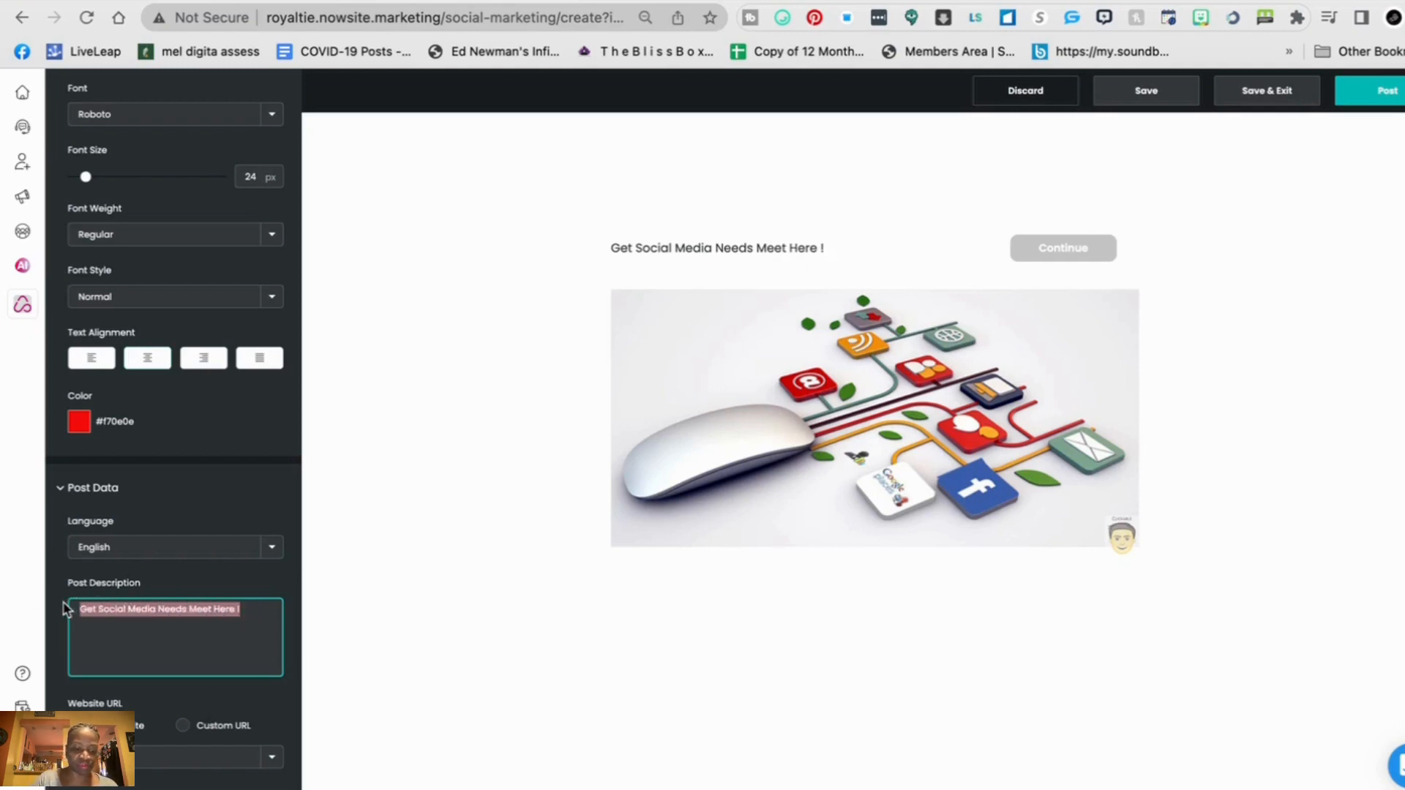
{"action": "left_click", "coordinate": [218, 624]}
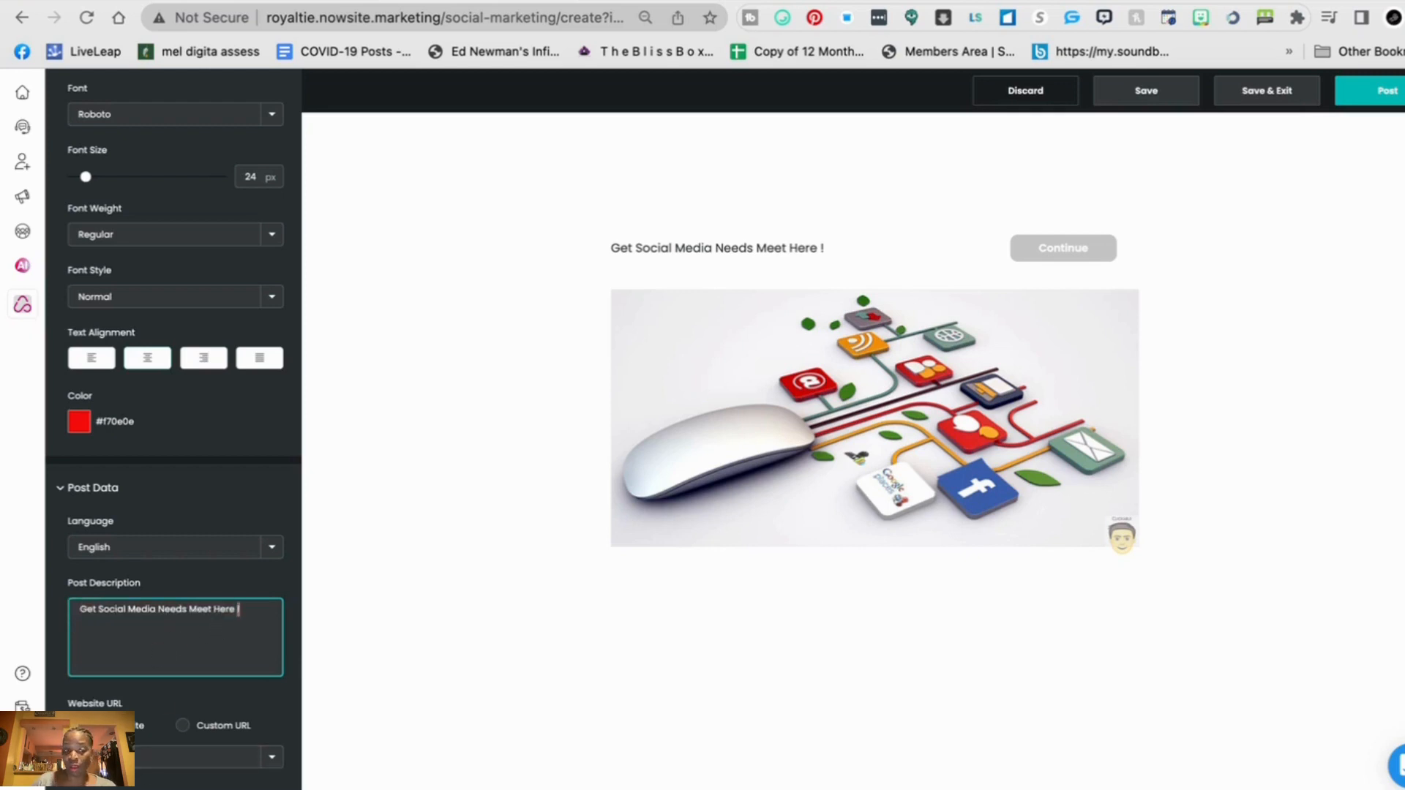
- Look through the saved websites available for the post's Website URL, and try the Custom URL option before returning to the website list
{"action": "left_click", "coordinate": [271, 761]}
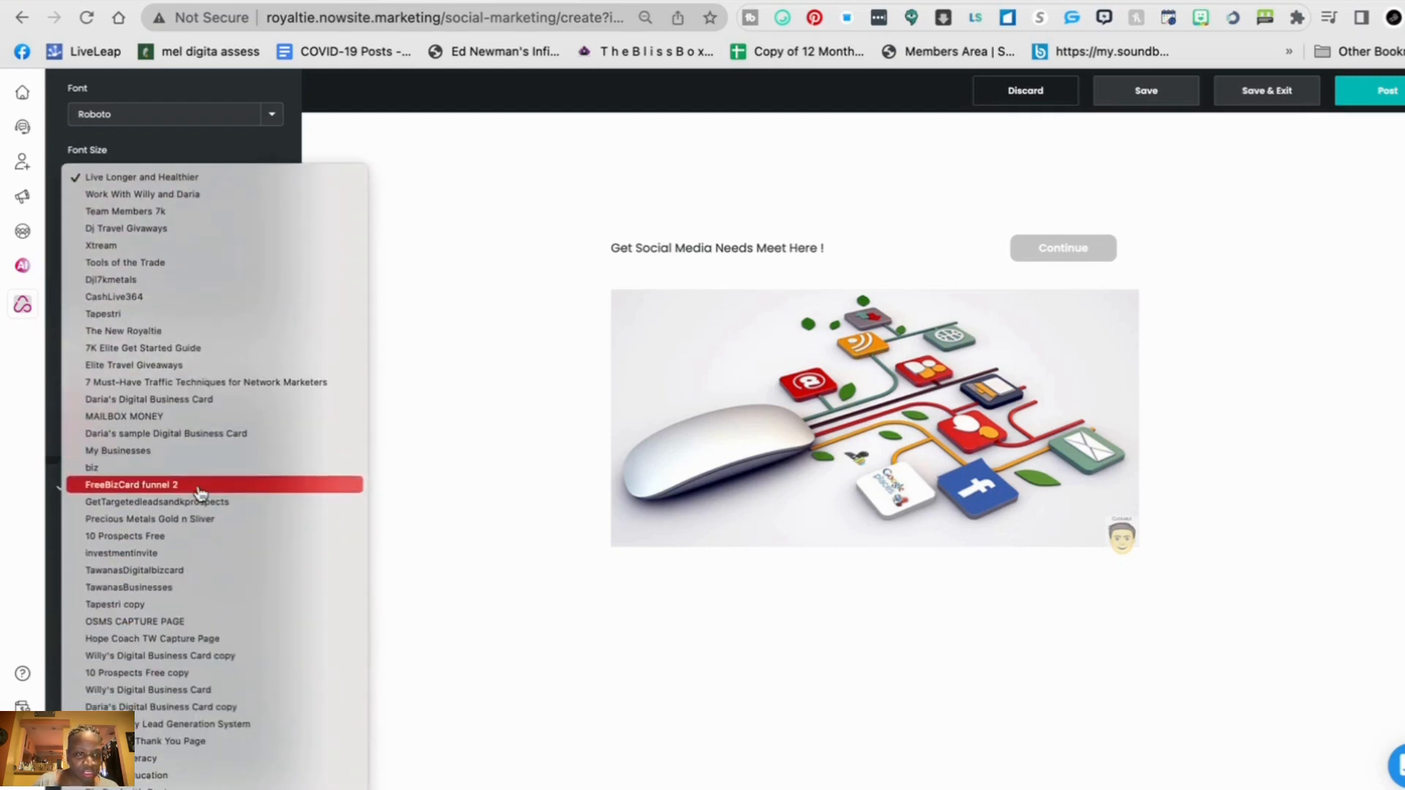
{"action": "scroll", "coordinate": [198, 491], "scroll_direction": "down", "scroll_amount": 5}
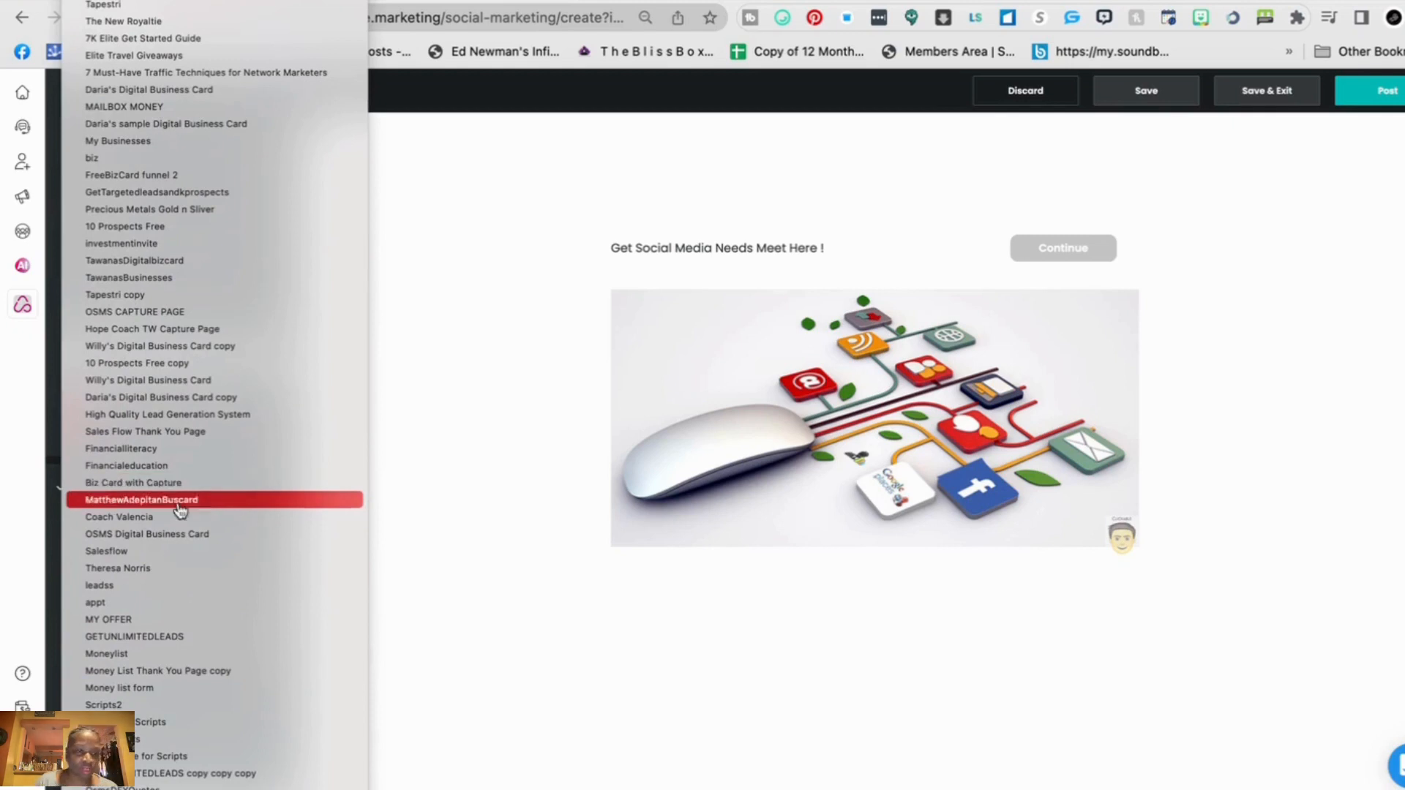
{"action": "scroll", "coordinate": [198, 518], "scroll_direction": "down", "scroll_amount": 2}
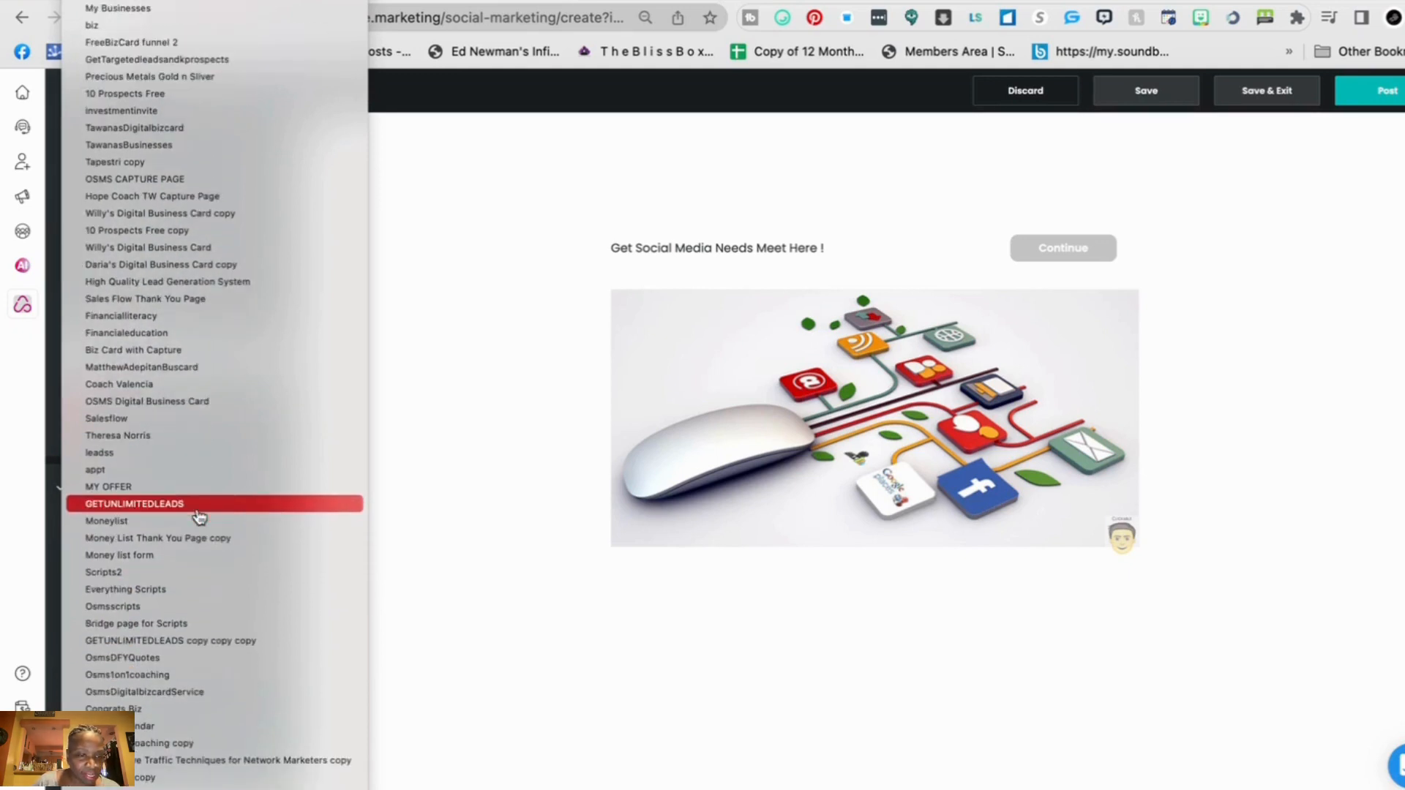
{"action": "scroll", "coordinate": [199, 518], "scroll_direction": "down", "scroll_amount": 4}
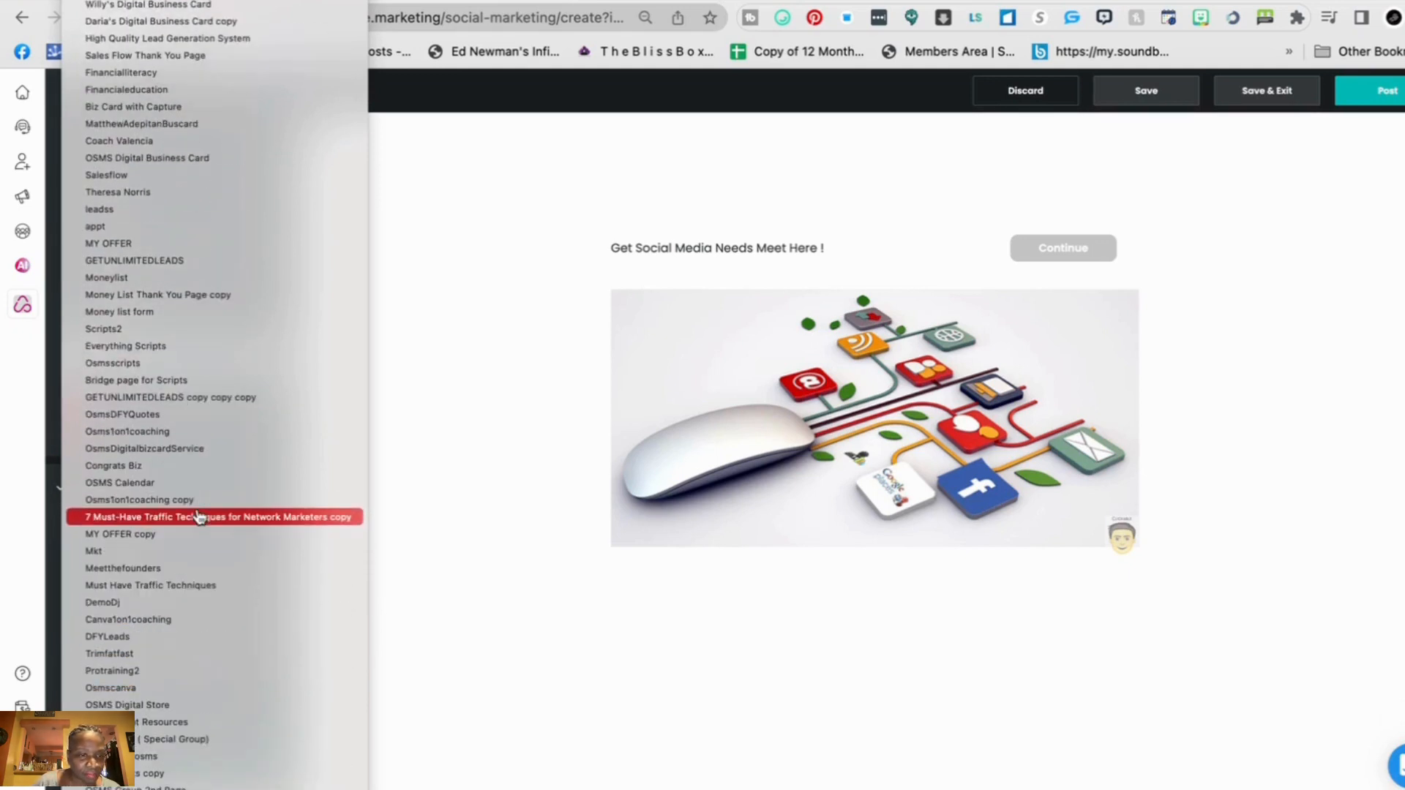
{"action": "scroll", "coordinate": [199, 518], "scroll_direction": "down", "scroll_amount": 1}
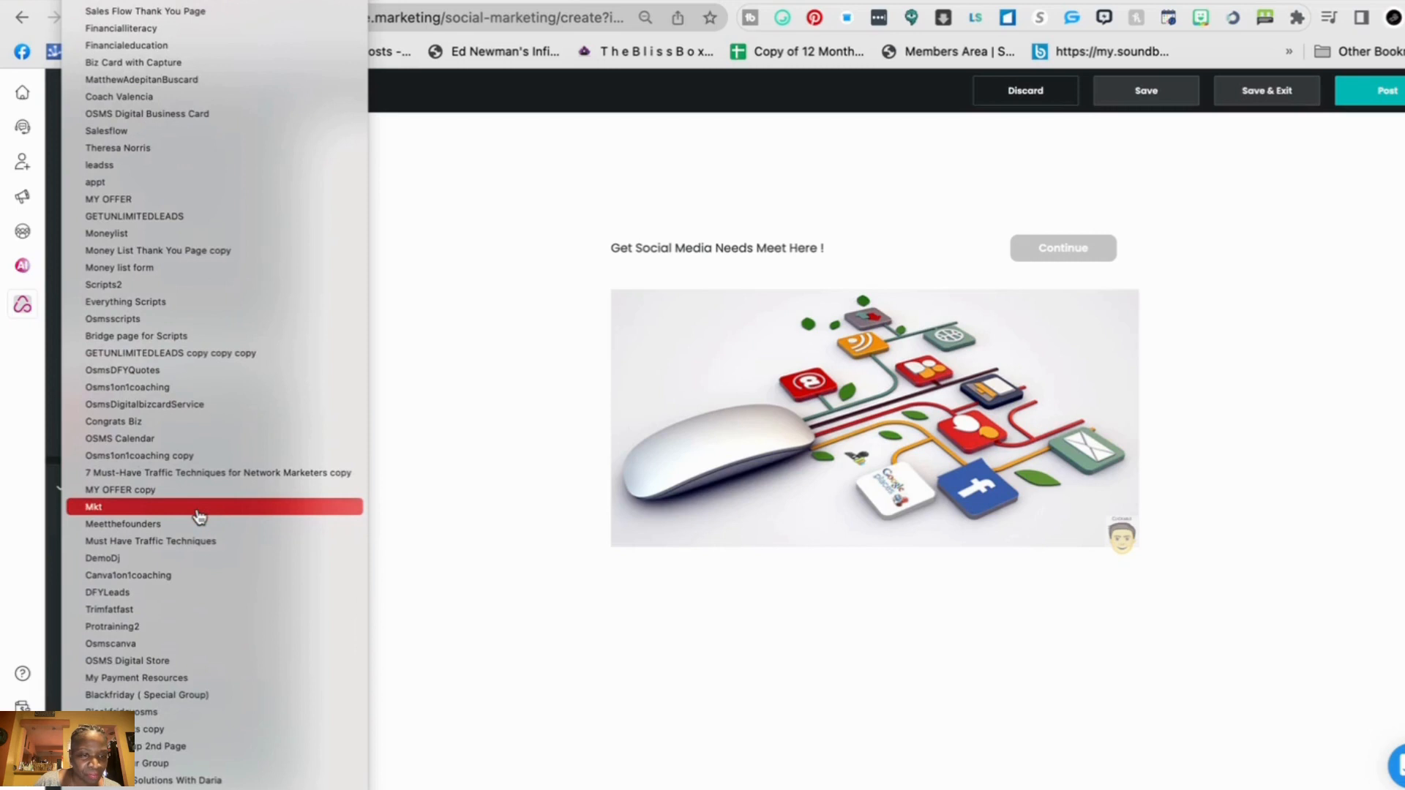
{"action": "scroll", "coordinate": [199, 517], "scroll_direction": "up", "scroll_amount": 6}
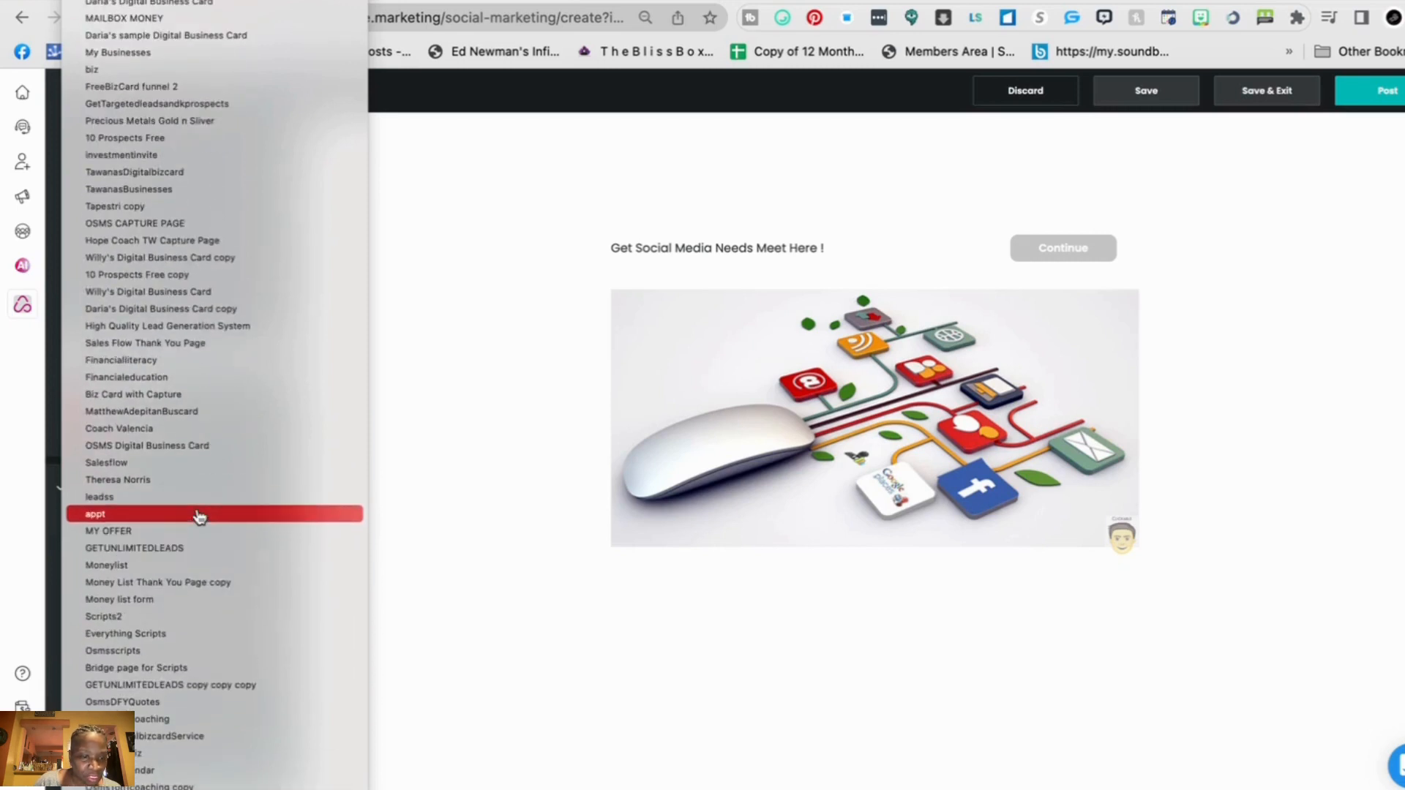
{"action": "scroll", "coordinate": [199, 517], "scroll_direction": "down", "scroll_amount": 8}
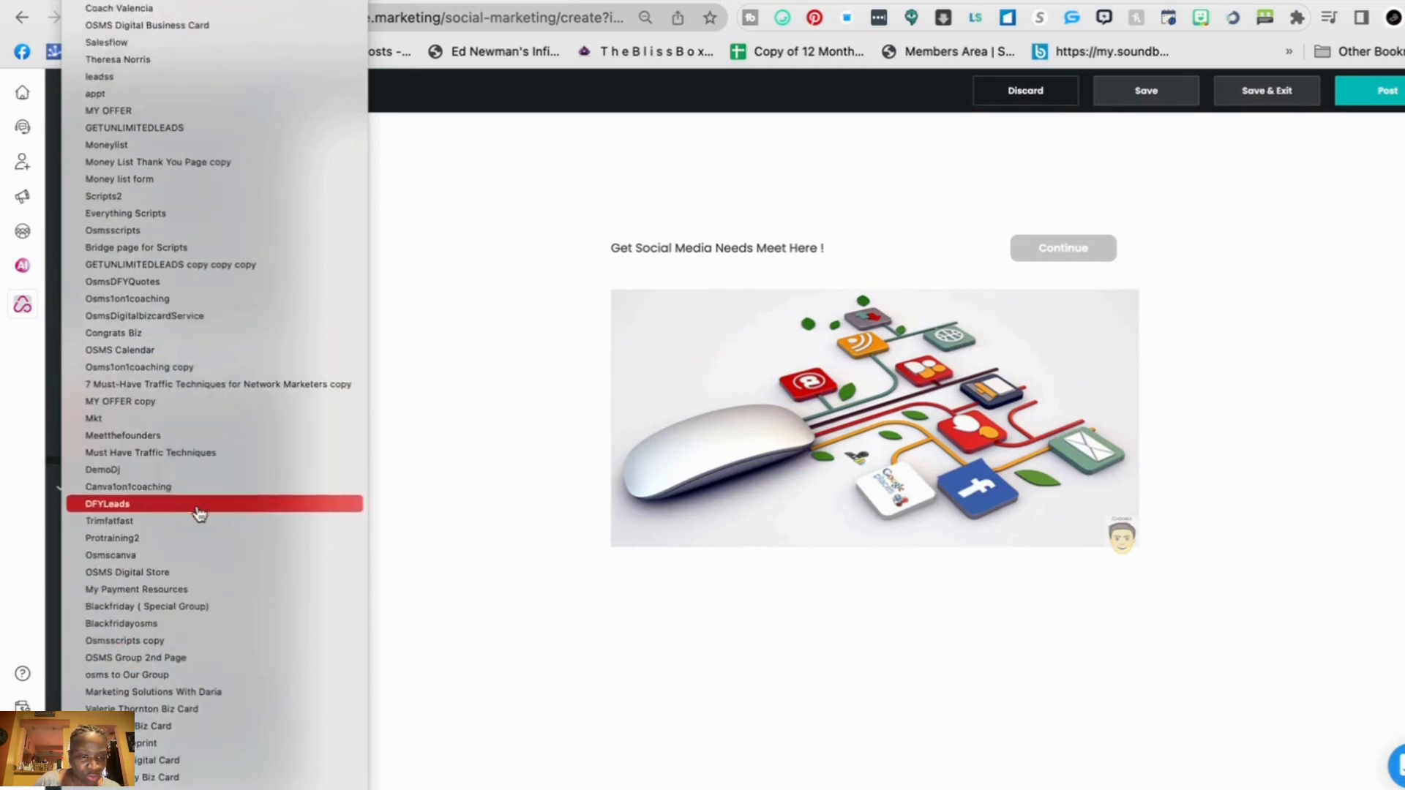
{"action": "scroll", "coordinate": [199, 514], "scroll_direction": "down", "scroll_amount": 3}
{"action": "left_click", "coordinate": [194, 511]}
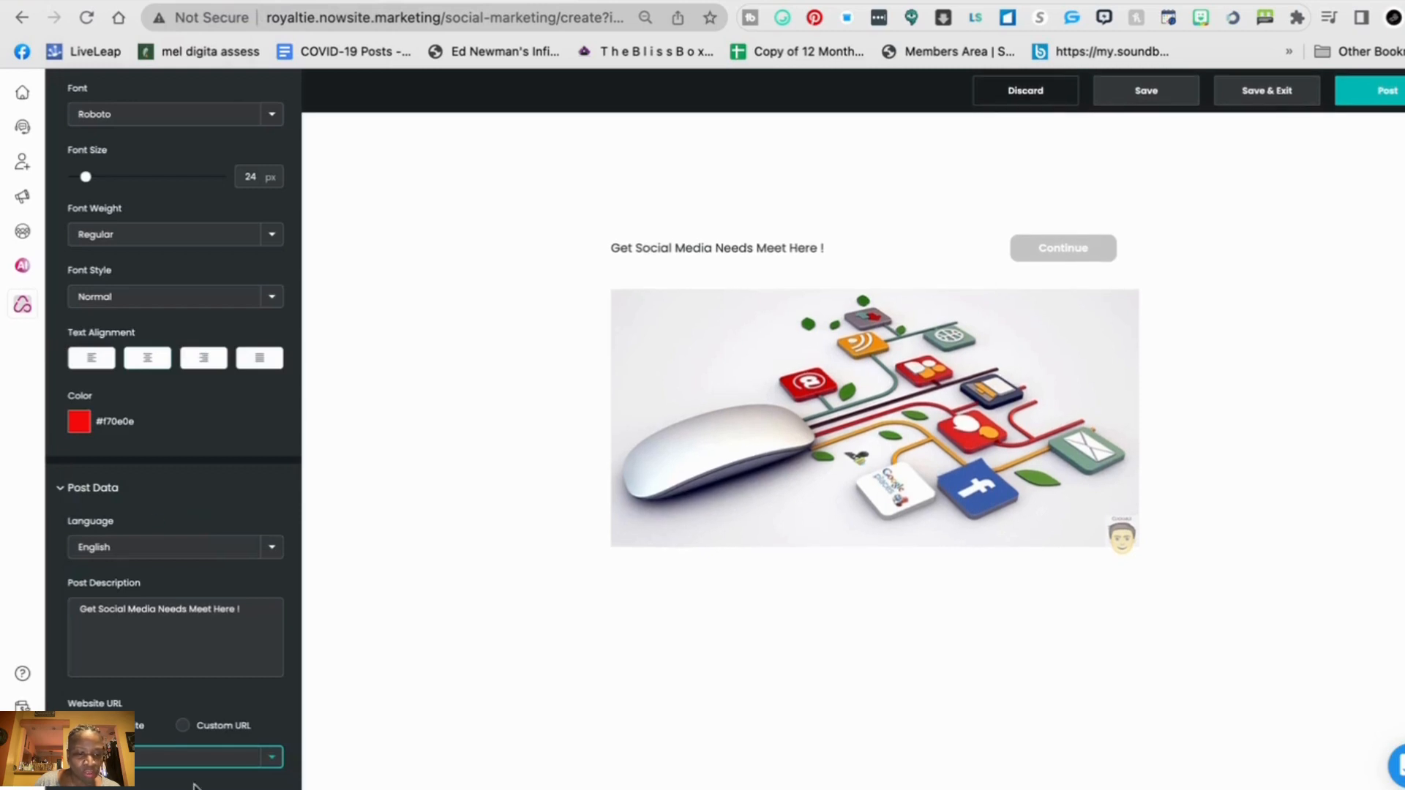
{"action": "left_click", "coordinate": [184, 726]}
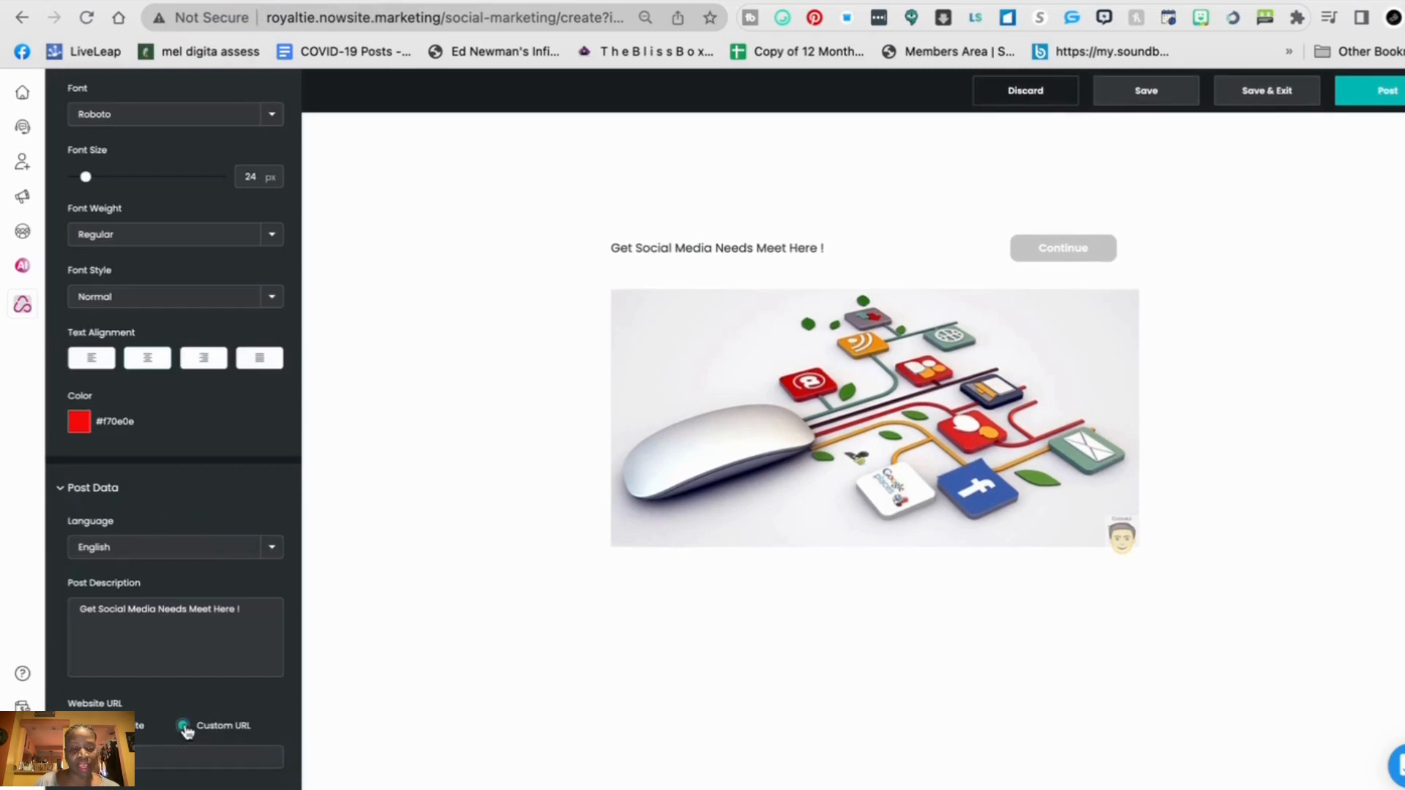
{"action": "left_click", "coordinate": [136, 754]}
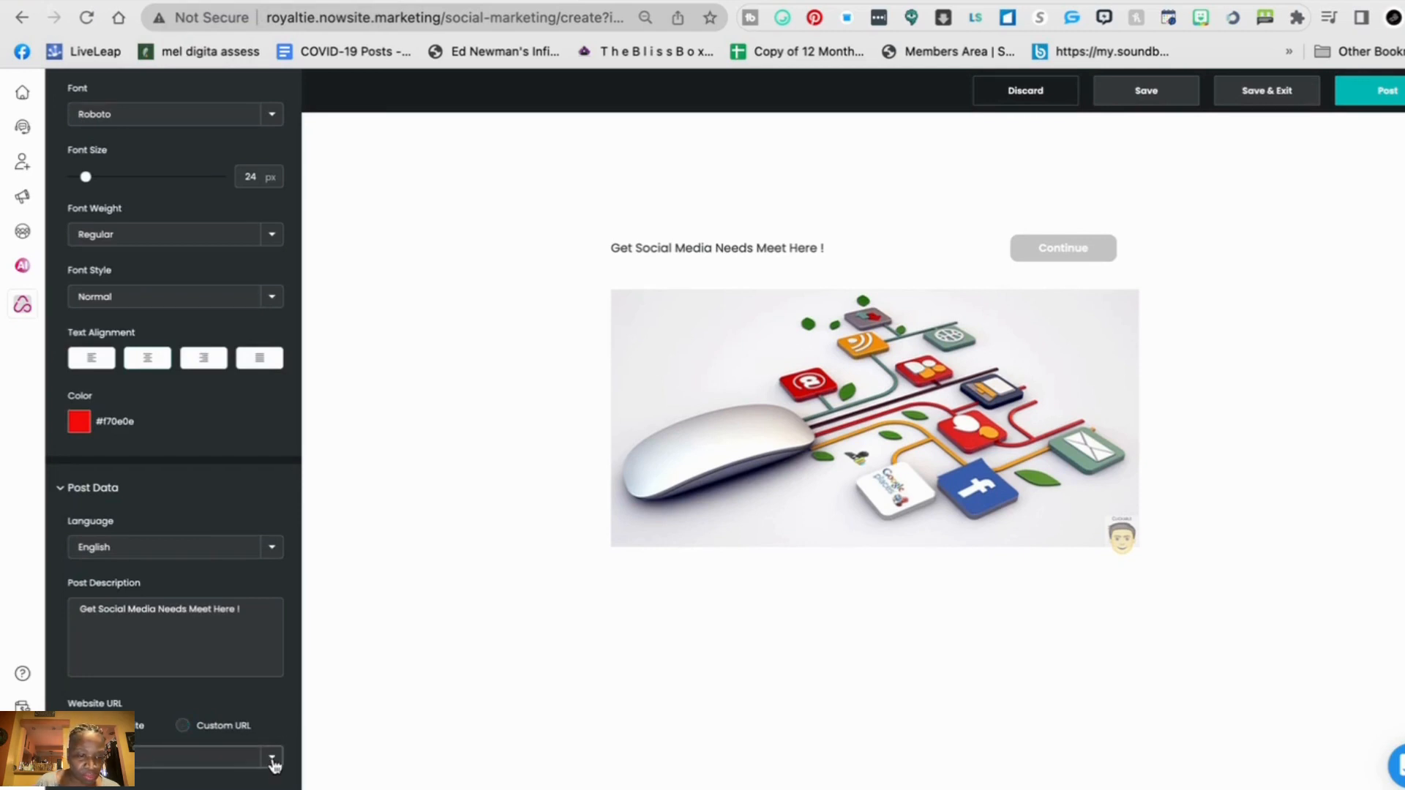
- Choose the saved website ONLINE SUCCESS MADE SIMPLE WEB as the post's Website URL
{"action": "left_click", "coordinate": [272, 758]}
{"action": "scroll", "coordinate": [231, 588], "scroll_direction": "down", "scroll_amount": 3}
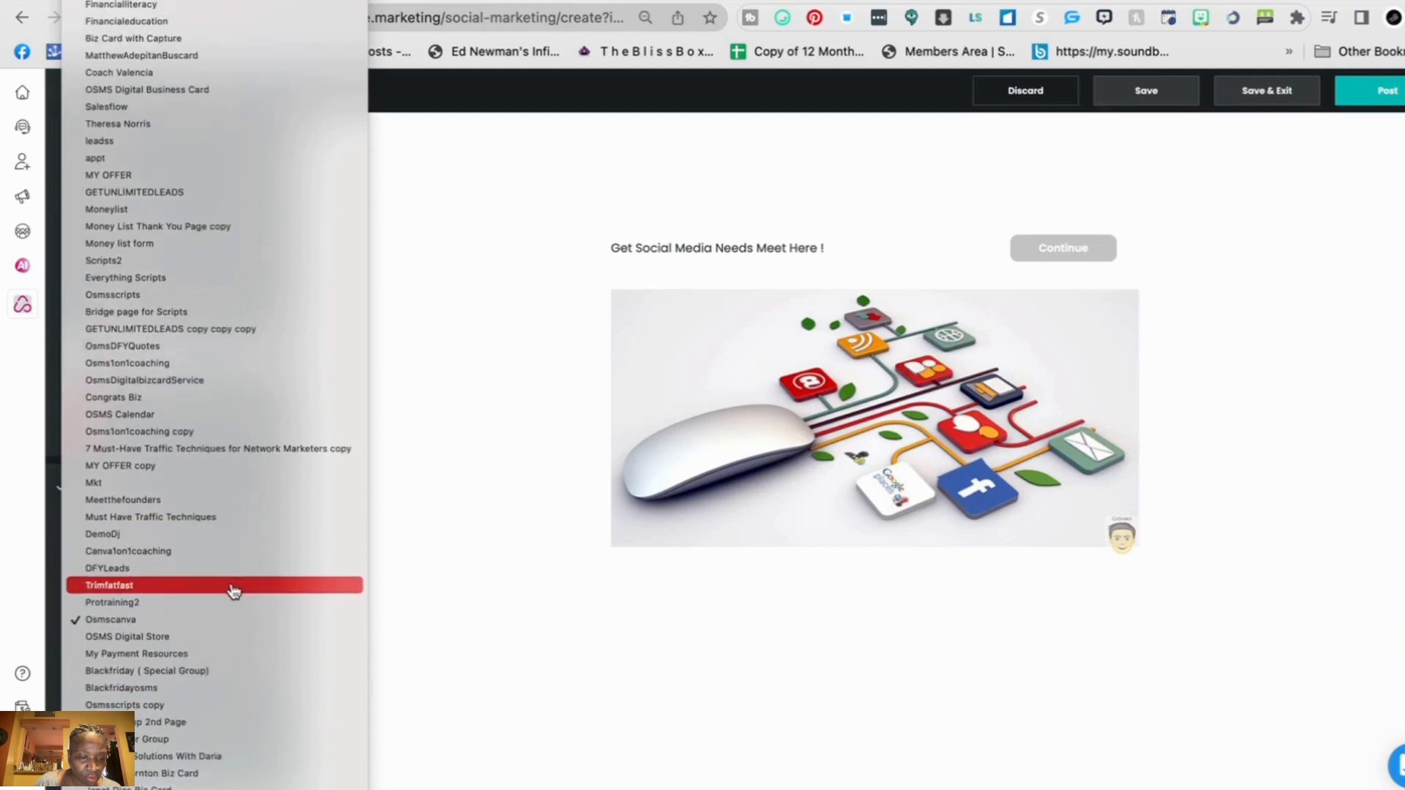
{"action": "scroll", "coordinate": [233, 604], "scroll_direction": "down", "scroll_amount": 1}
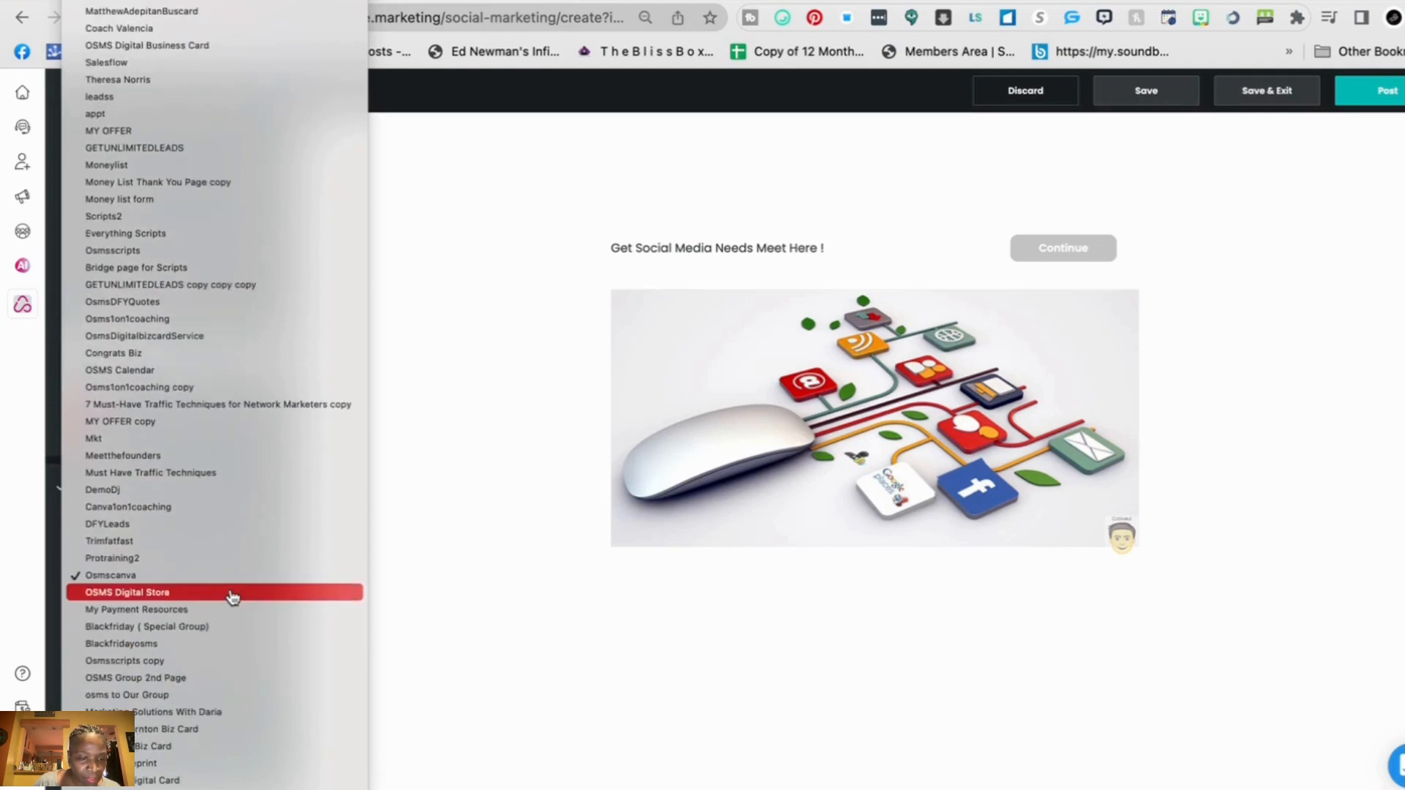
{"action": "scroll", "coordinate": [233, 603], "scroll_direction": "down", "scroll_amount": 3}
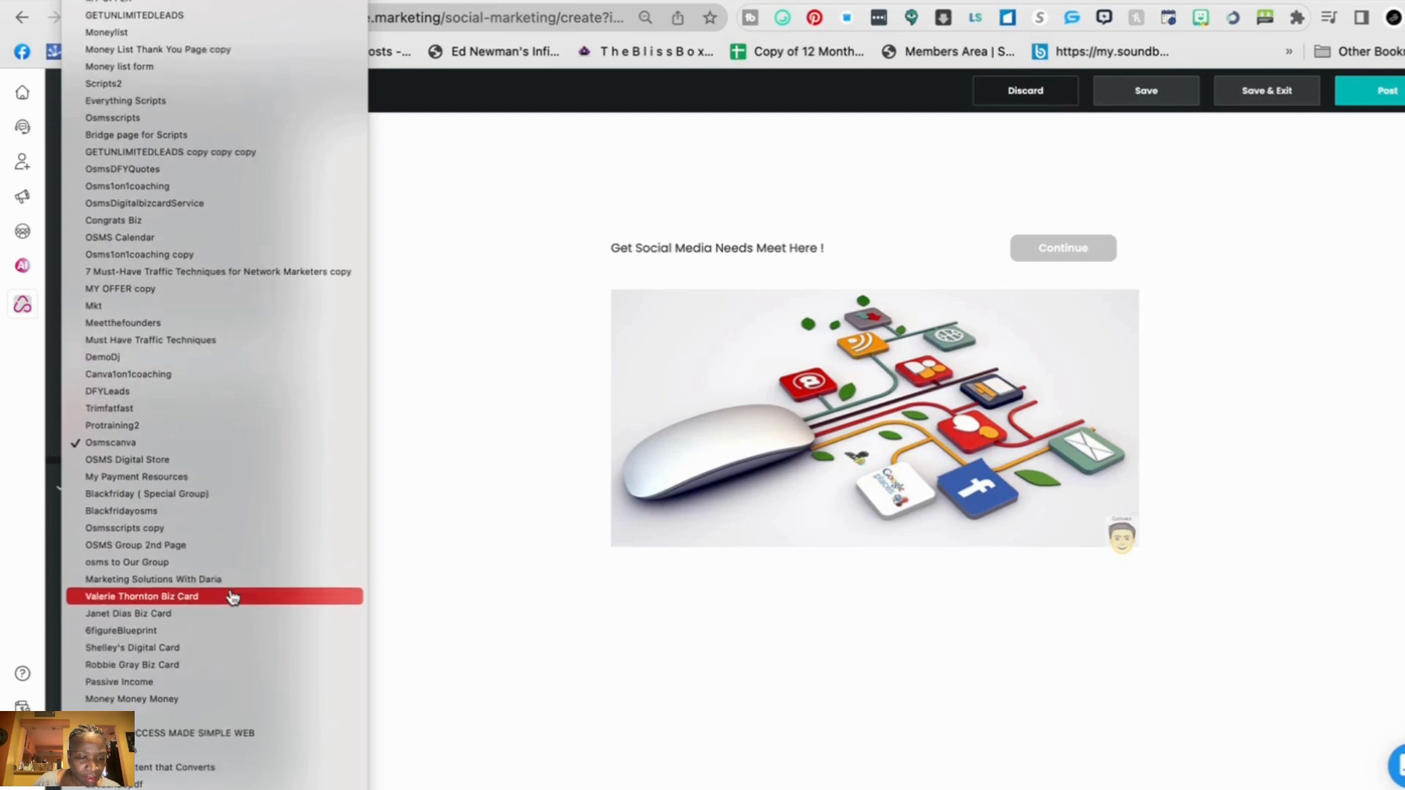
{"action": "left_click", "coordinate": [230, 735]}
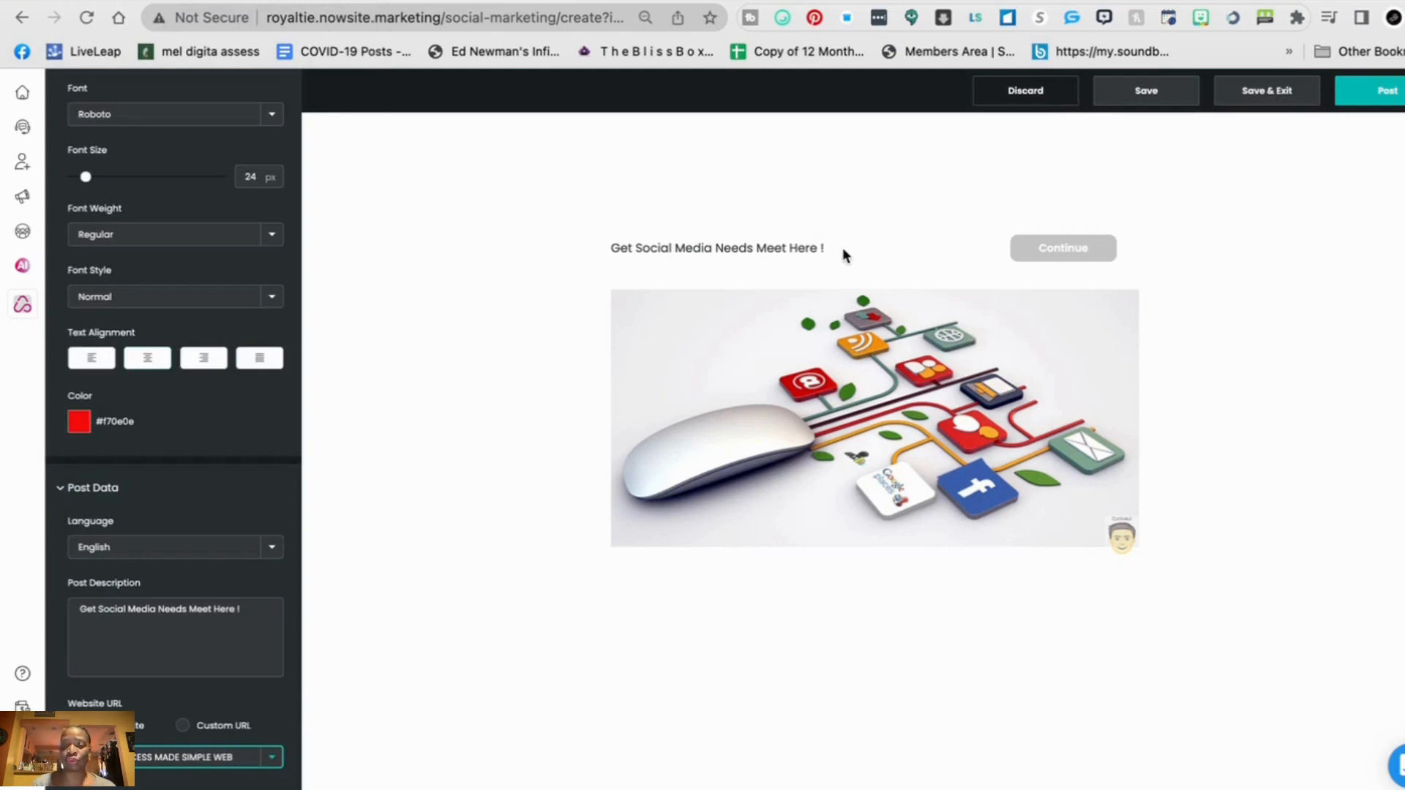
- Delete the whole "Get Social Media Needs Meet Here !" text from the post description
{"action": "left_click", "coordinate": [248, 609]}
{"action": "key", "text": "BackSpace"}
{"action": "key", "text": "BackSpace"}
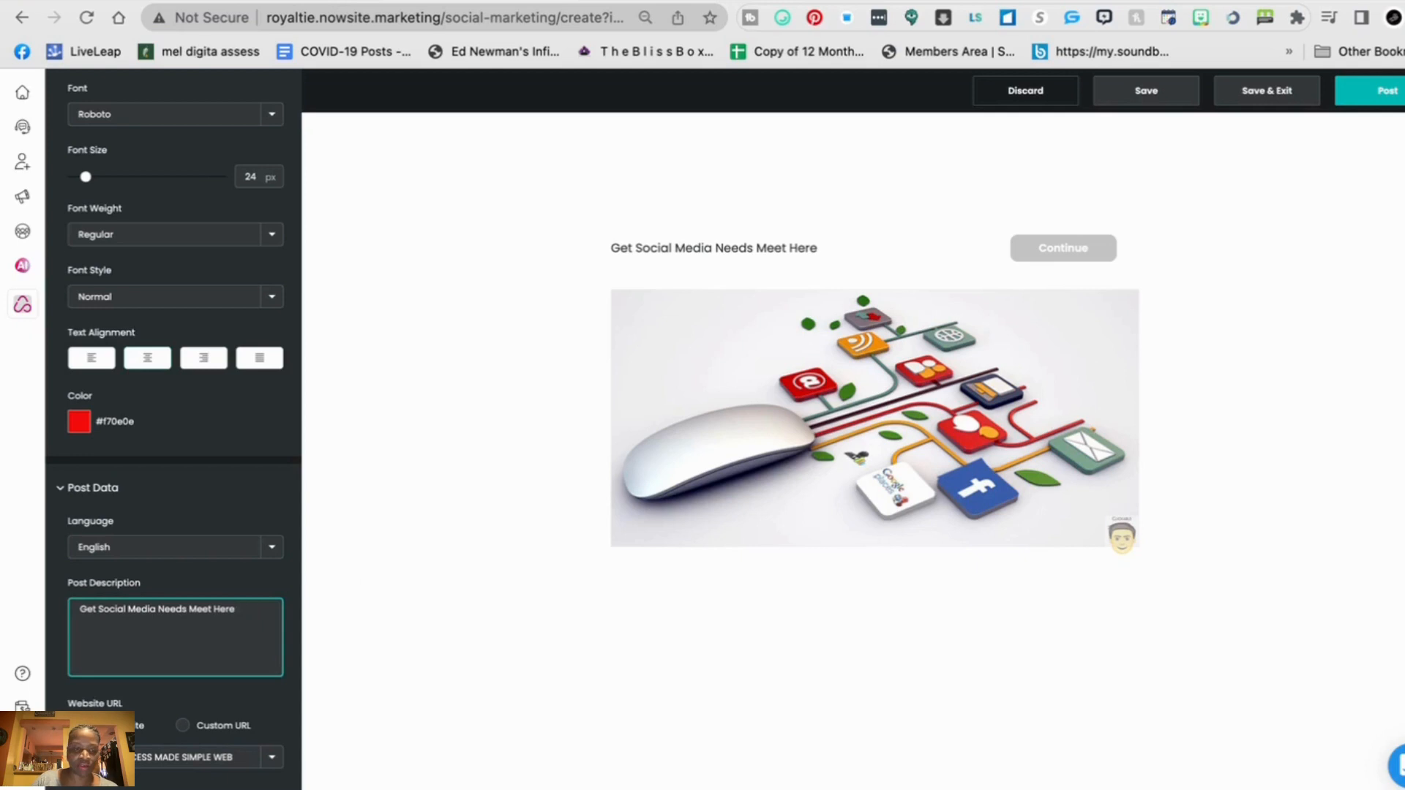
{"action": "key", "text": "BackSpace"}
{"action": "key", "text": "BackSpace"}
{"action": "key", "text": "BackSpace"}
{"action": "key", "text": "BackSpace"}
{"action": "key", "text": "BackSpace"}
{"action": "key", "text": "BackSpace"}
{"action": "key", "text": "BackSpace"}
{"action": "key", "text": "BackSpace"}
{"action": "key", "text": "BackSpace"}
{"action": "key", "text": "BackSpace"}
{"action": "key", "text": "BackSpace"}
{"action": "key", "text": "BackSpace"}
{"action": "key", "text": "BackSpace"}
{"action": "key", "text": "BackSpace"}
{"action": "key", "text": "BackSpace"}
{"action": "key", "text": "BackSpace"}
{"action": "key", "text": "BackSpace"}
{"action": "key", "text": "BackSpace"}
{"action": "key", "text": "BackSpace"}
{"action": "key", "text": "BackSpace"}
{"action": "key", "text": "BackSpace"}
{"action": "key", "text": "BackSpace"}
{"action": "key", "text": "BackSpace"}
{"action": "key", "text": "BackSpace"}
{"action": "key", "text": "BackSpace"}
{"action": "key", "text": "BackSpace"}
{"action": "key", "text": "BackSpace"}
{"action": "key", "text": "BackSpace"}
{"action": "key", "text": "BackSpace"}
{"action": "key", "text": "BackSpace"}
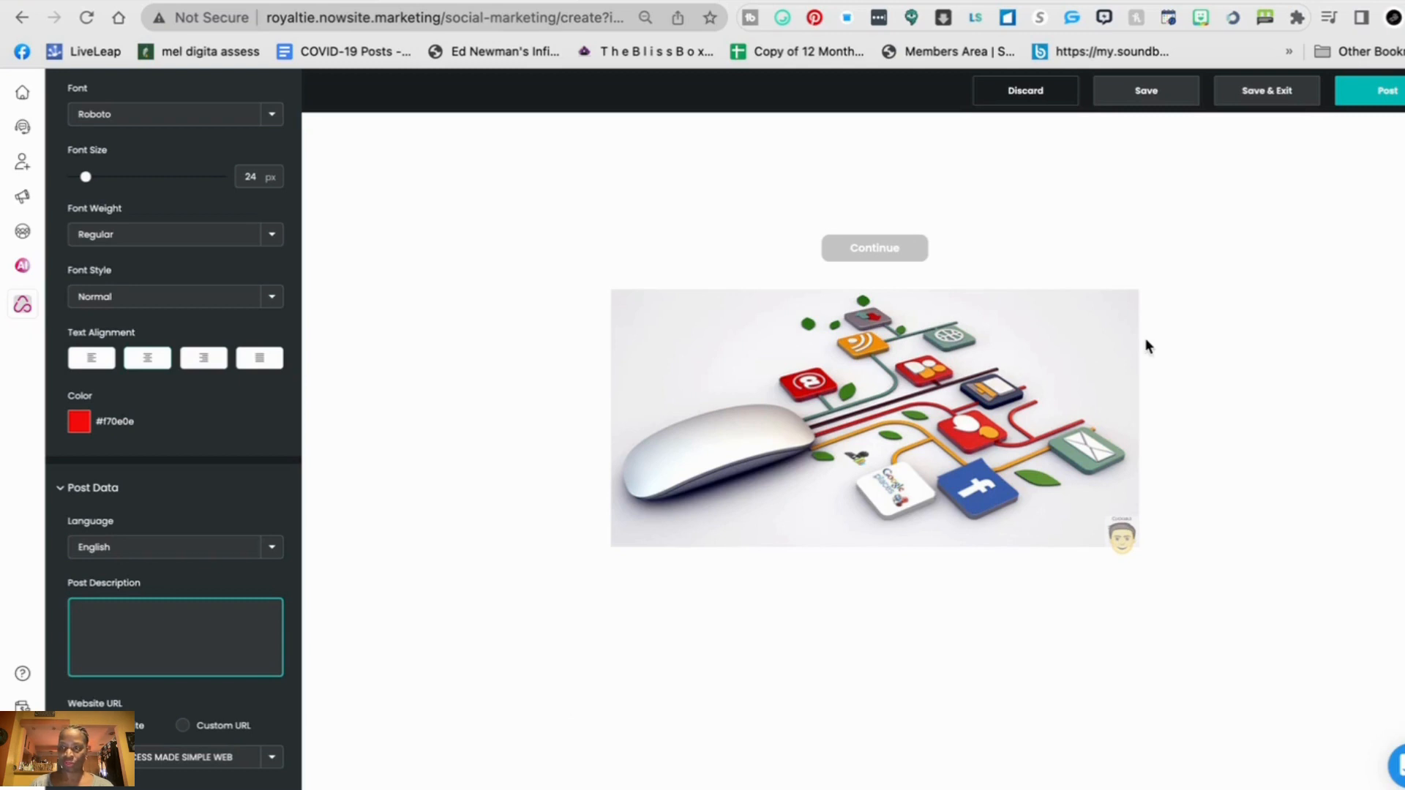
- Submit the post for publishing and agree to add its content to the website's blog
{"action": "left_click", "coordinate": [1393, 90]}
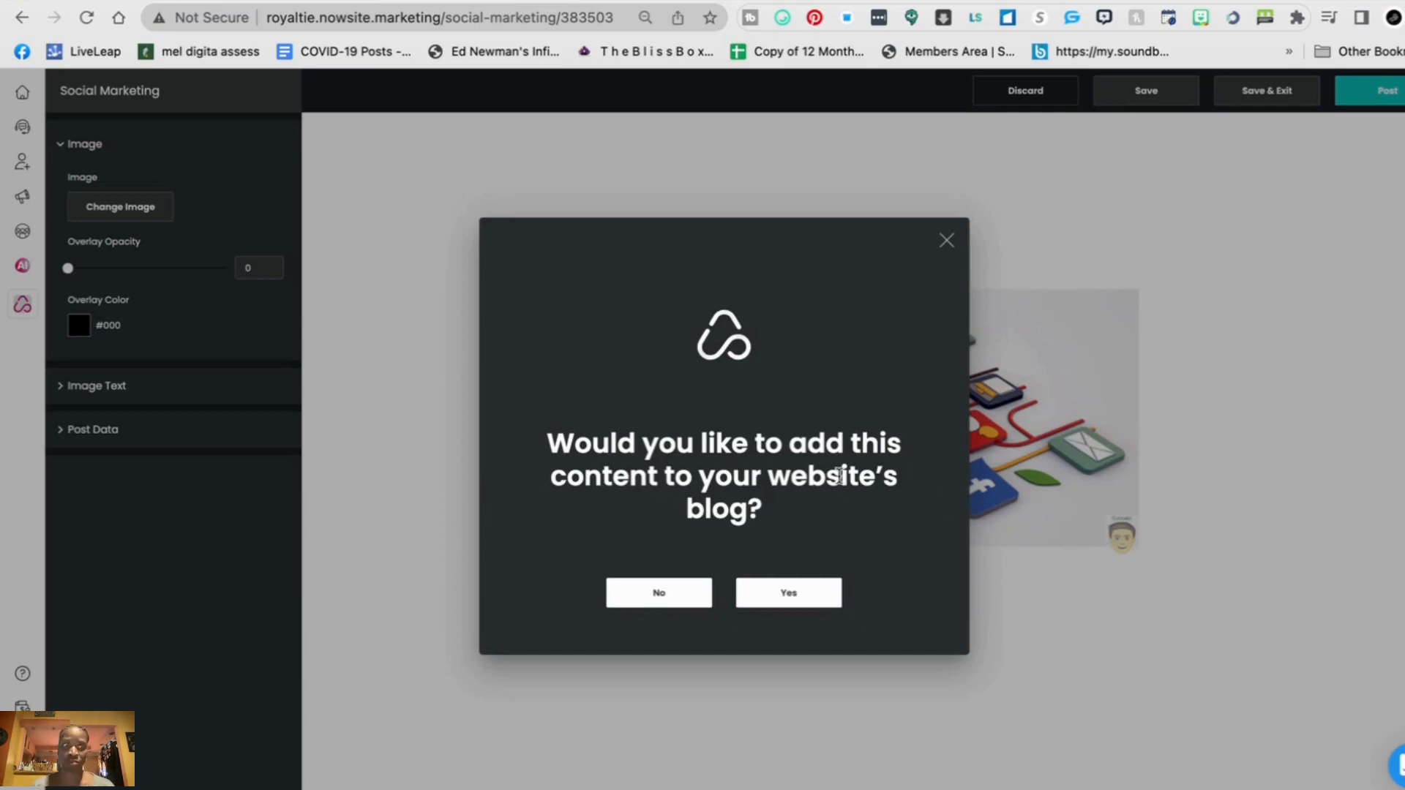
{"action": "left_click", "coordinate": [775, 594]}
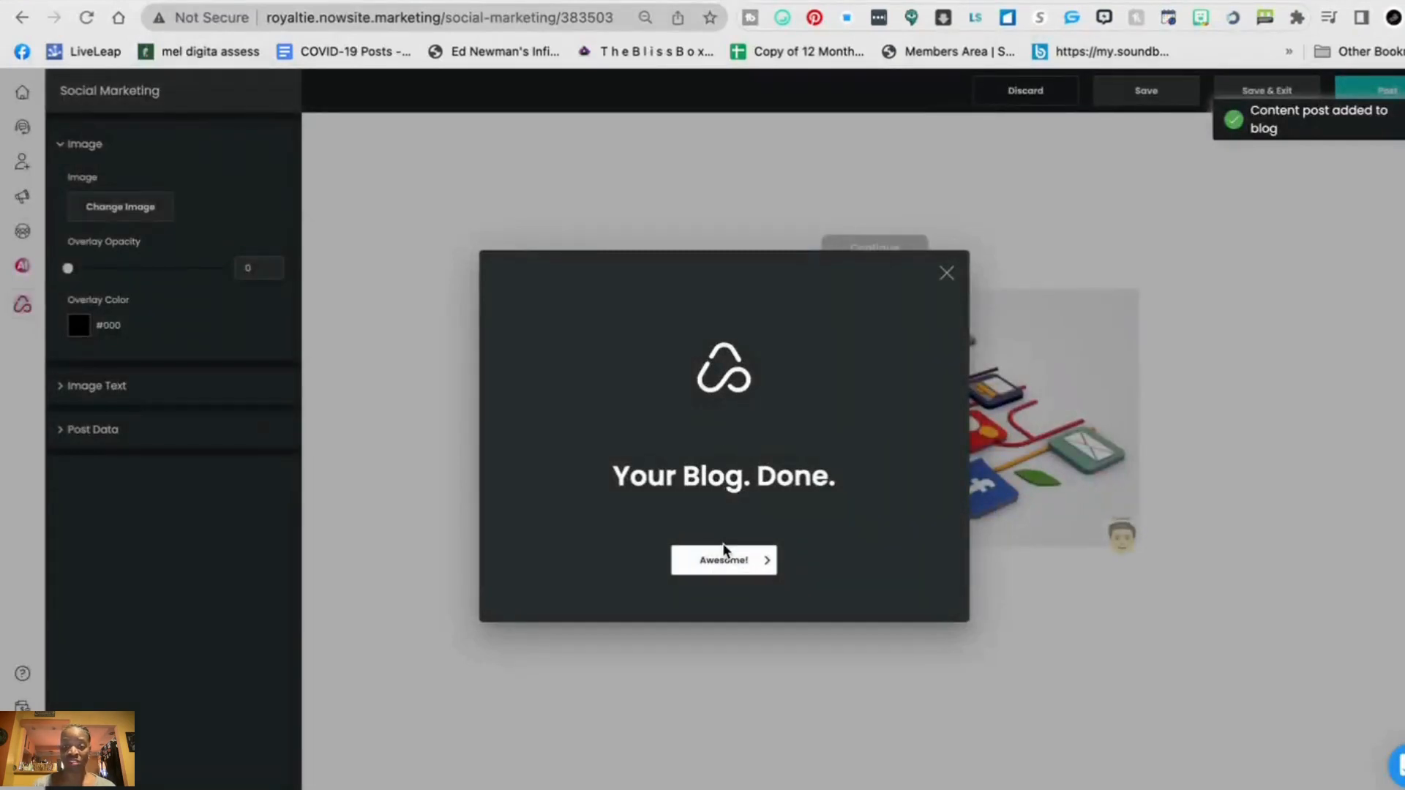
{"action": "left_click", "coordinate": [723, 556]}
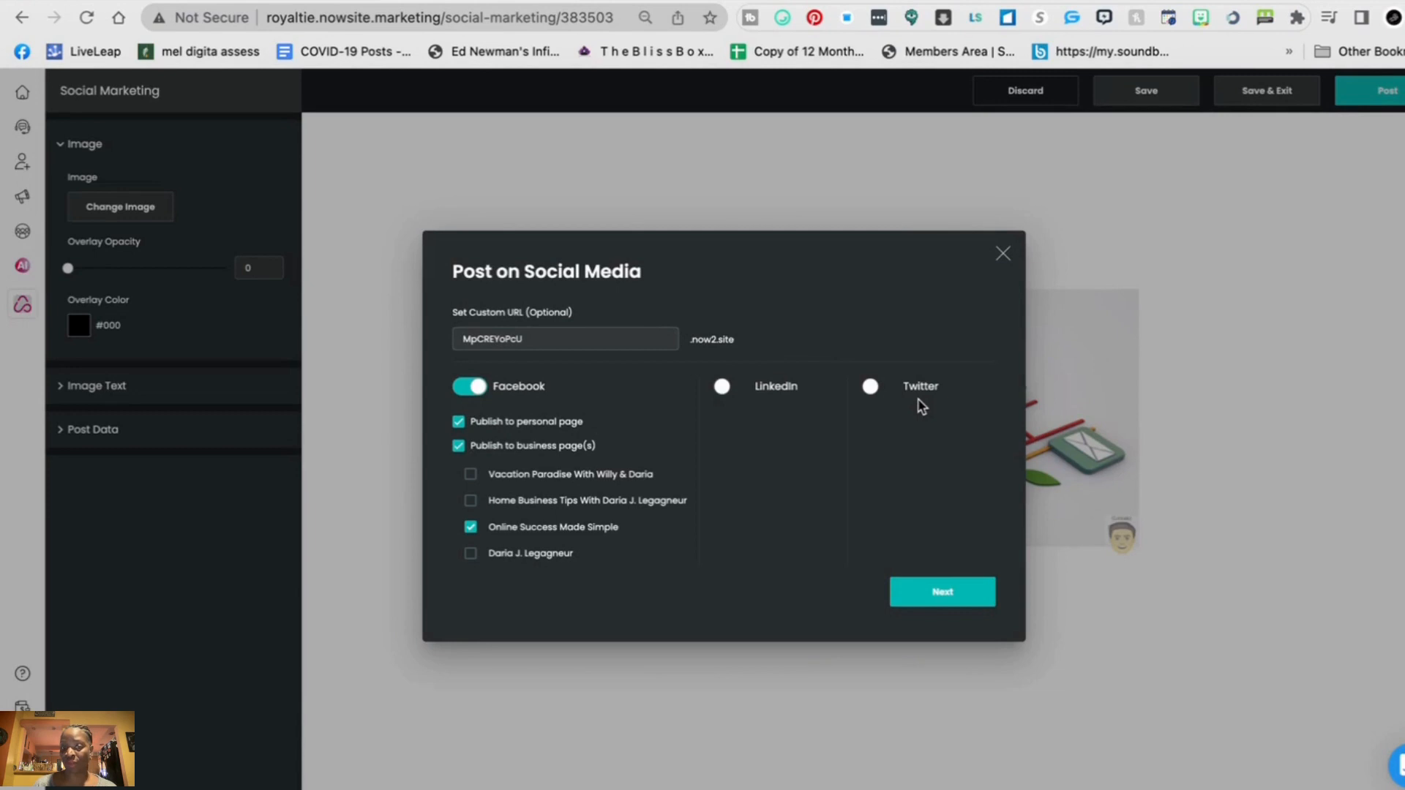
- Replace the post's custom now2.site URL with "osms"
{"action": "left_click", "coordinate": [567, 332]}
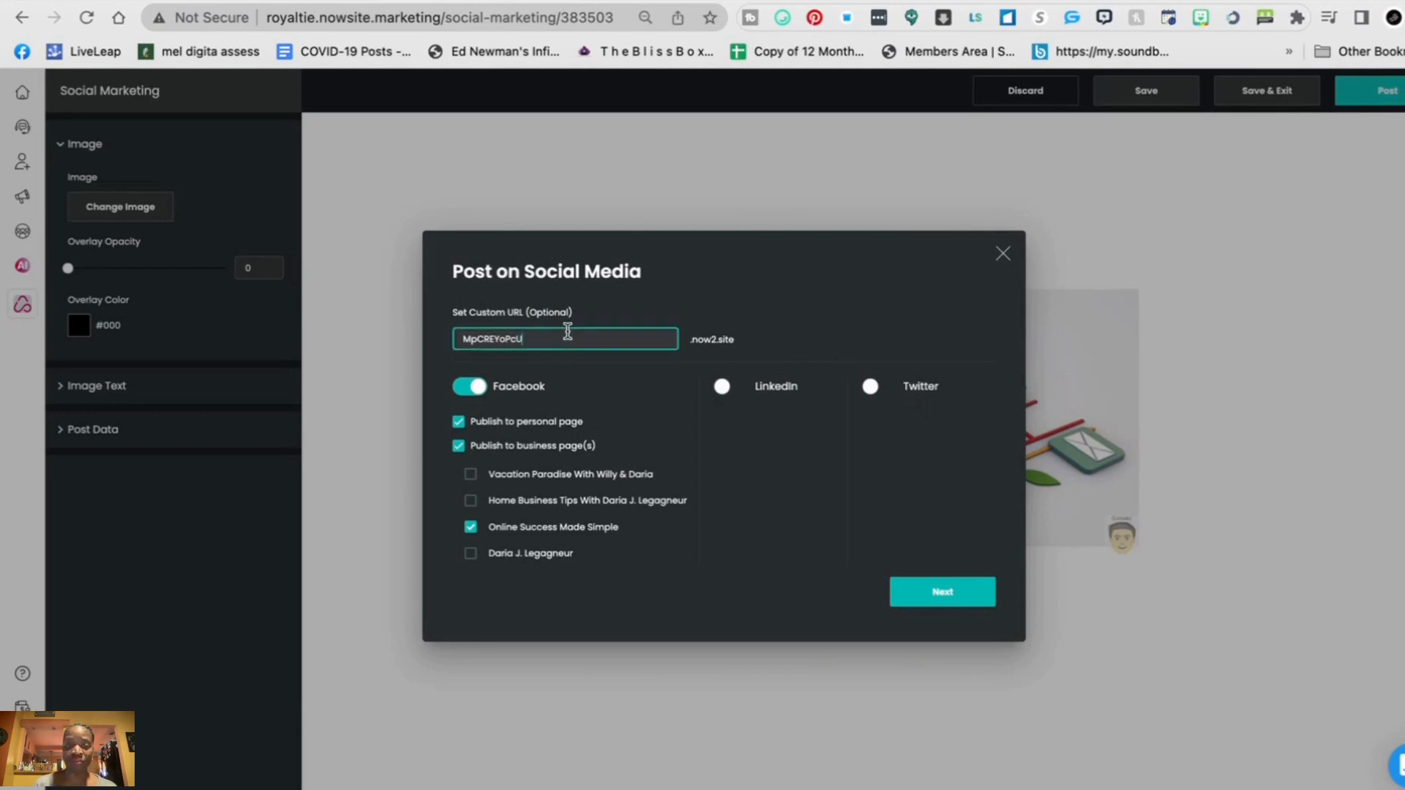
{"action": "left_click_drag", "start_coordinate": [567, 332], "coordinate": [417, 340]}
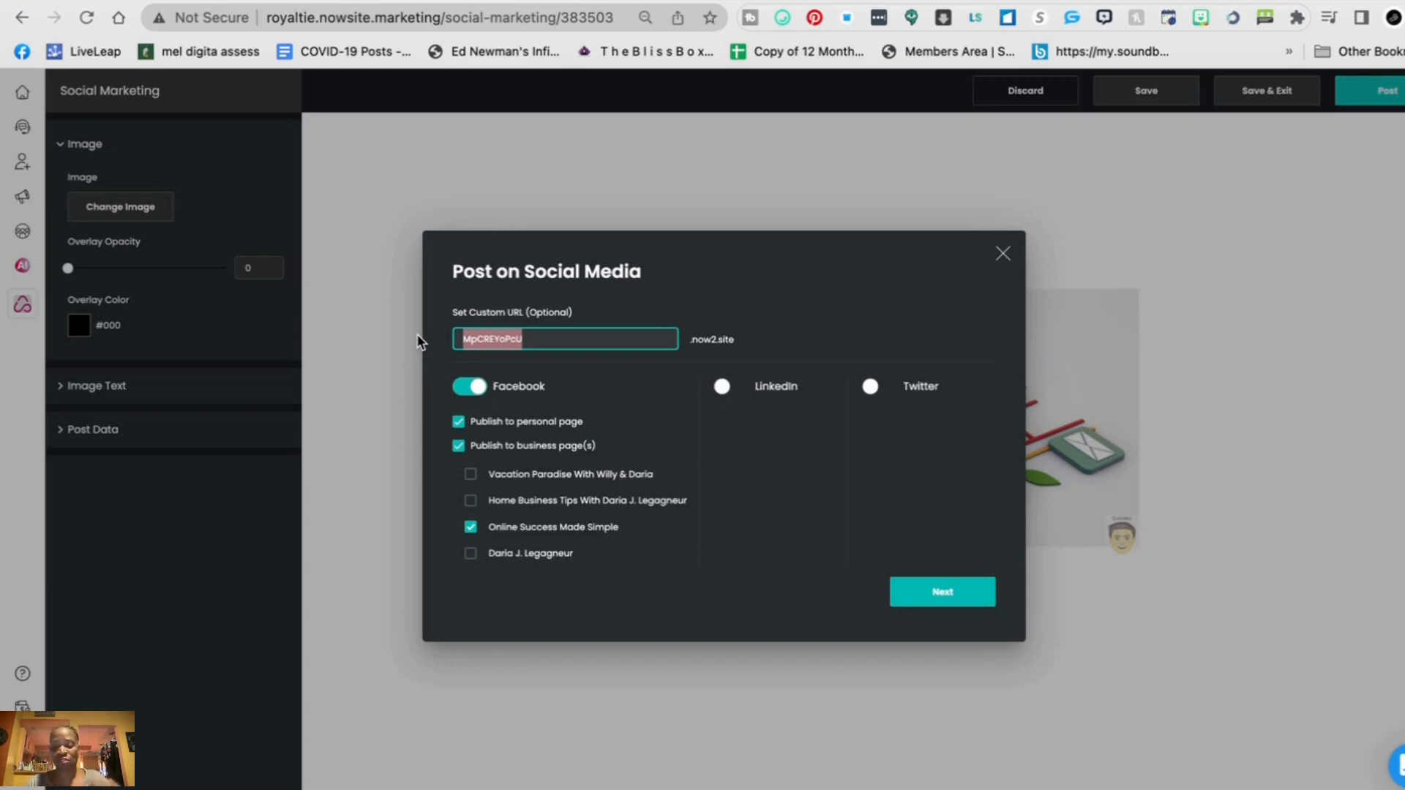
{"action": "type", "text": "osms"}
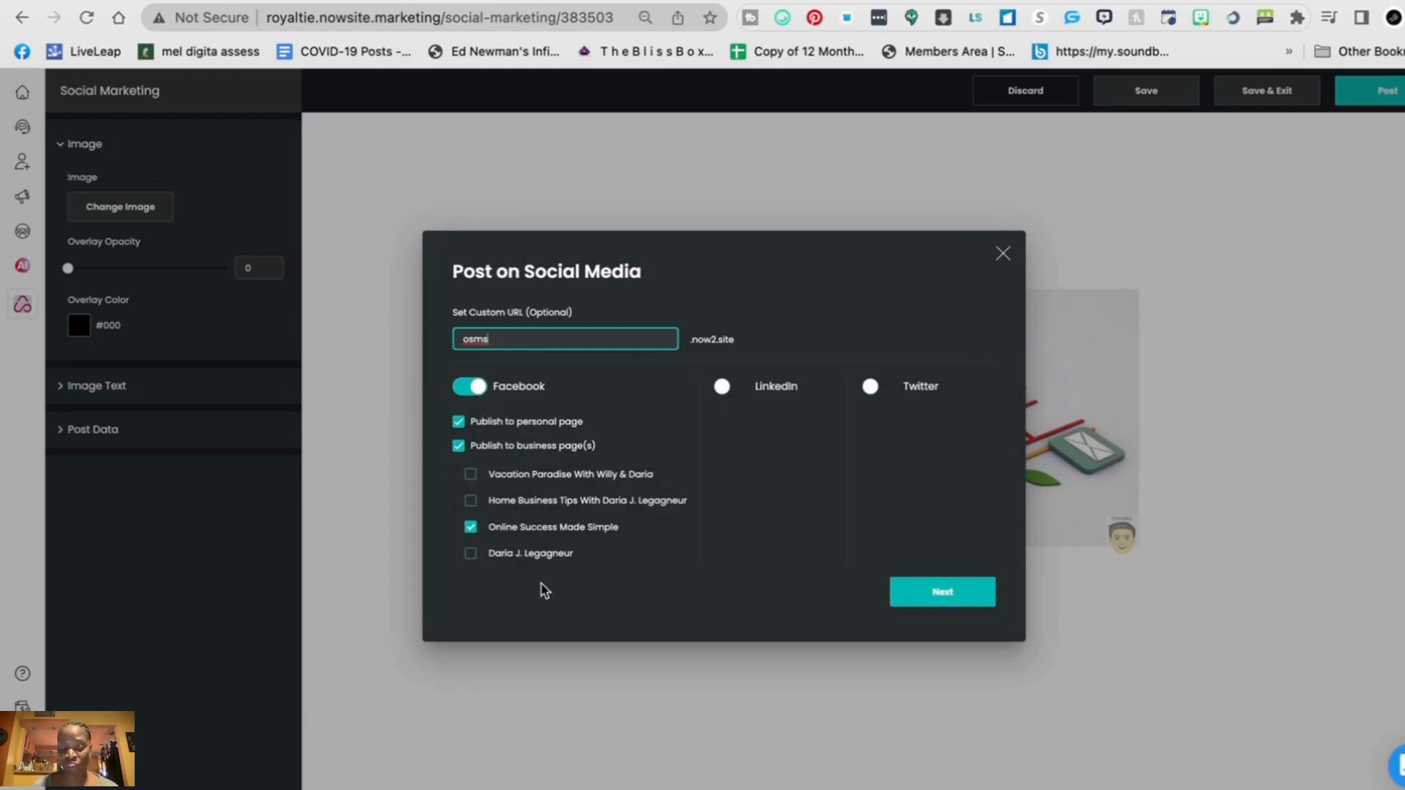
- Turn off Facebook and turn on LinkedIn as the publishing destination, and send the post there
{"action": "left_click", "coordinate": [470, 388]}
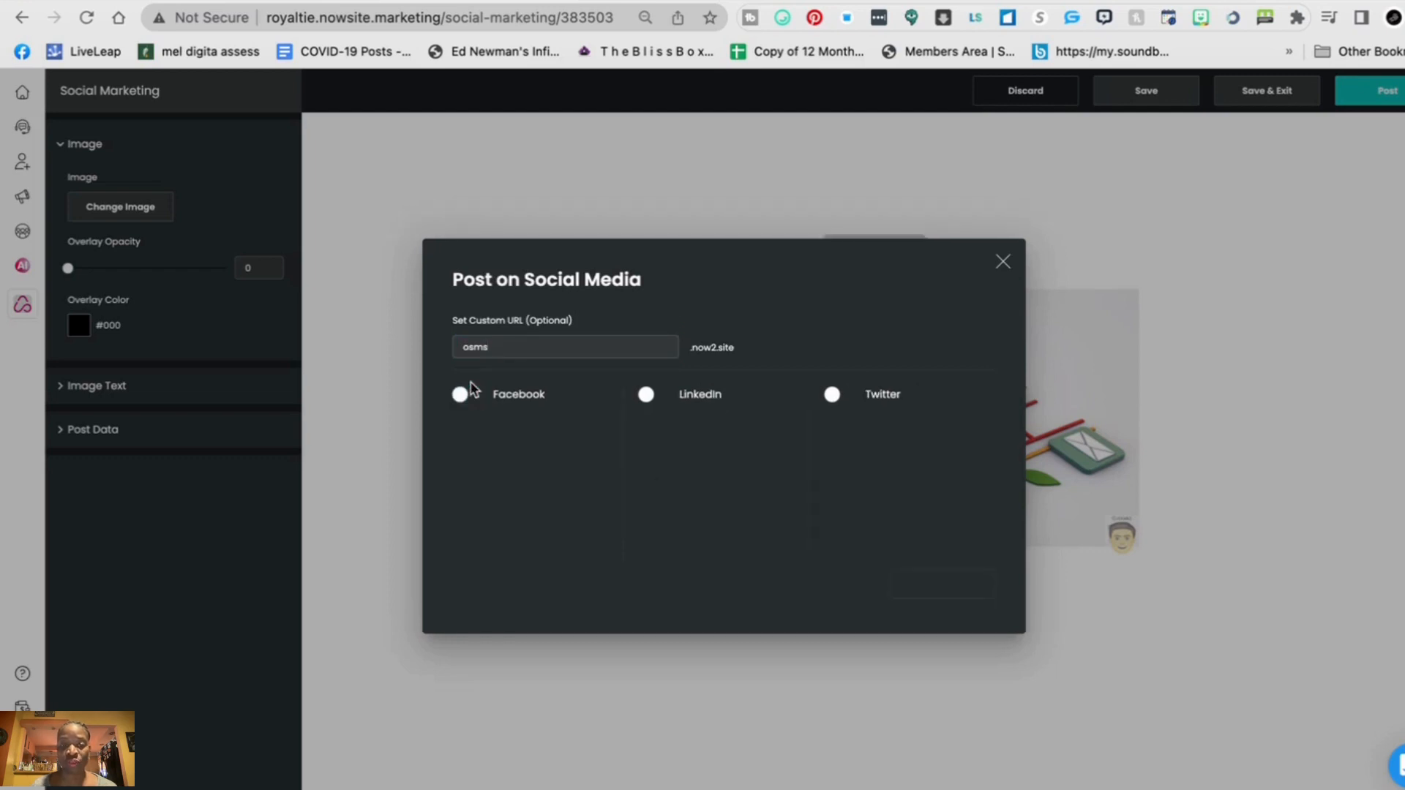
{"action": "left_click", "coordinate": [647, 396]}
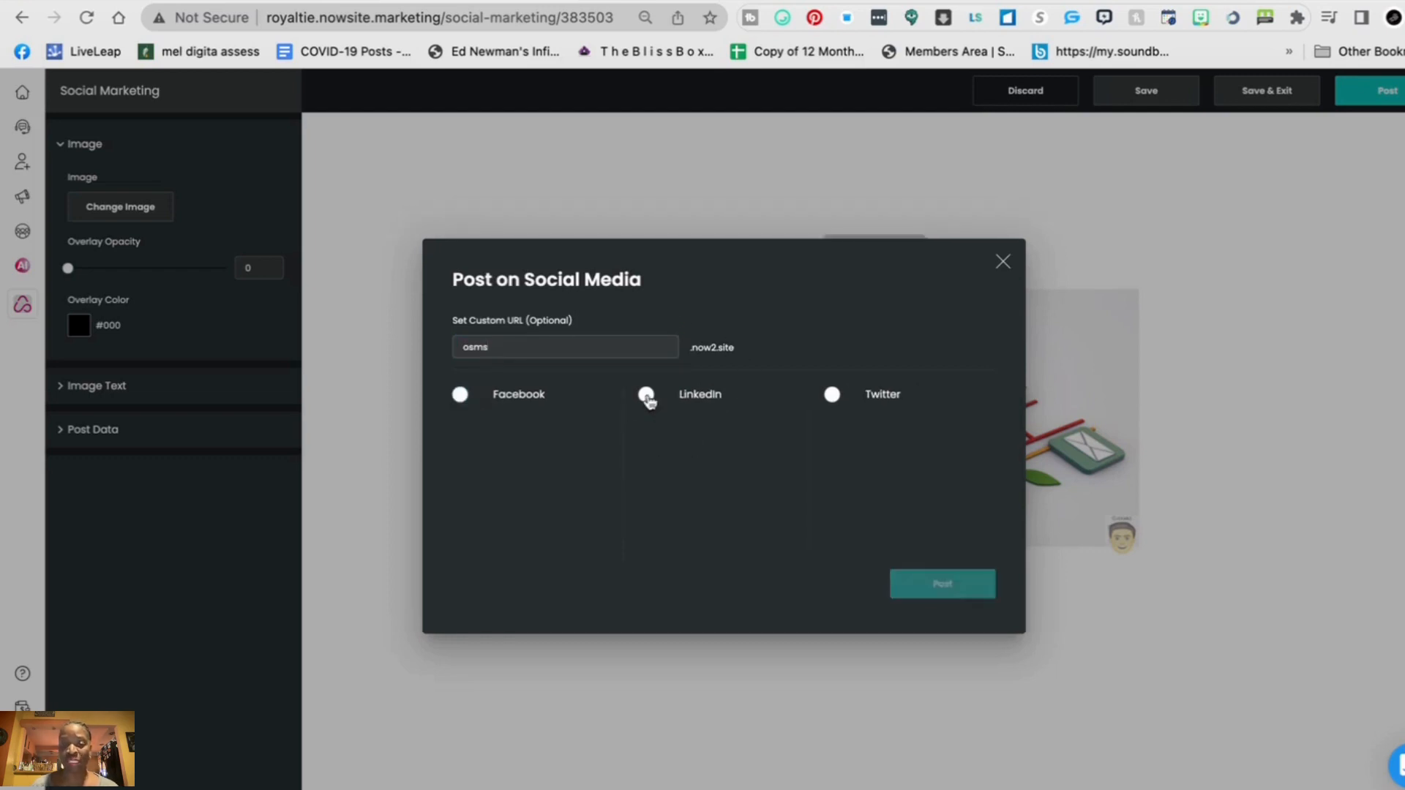
{"action": "left_click", "coordinate": [647, 396]}
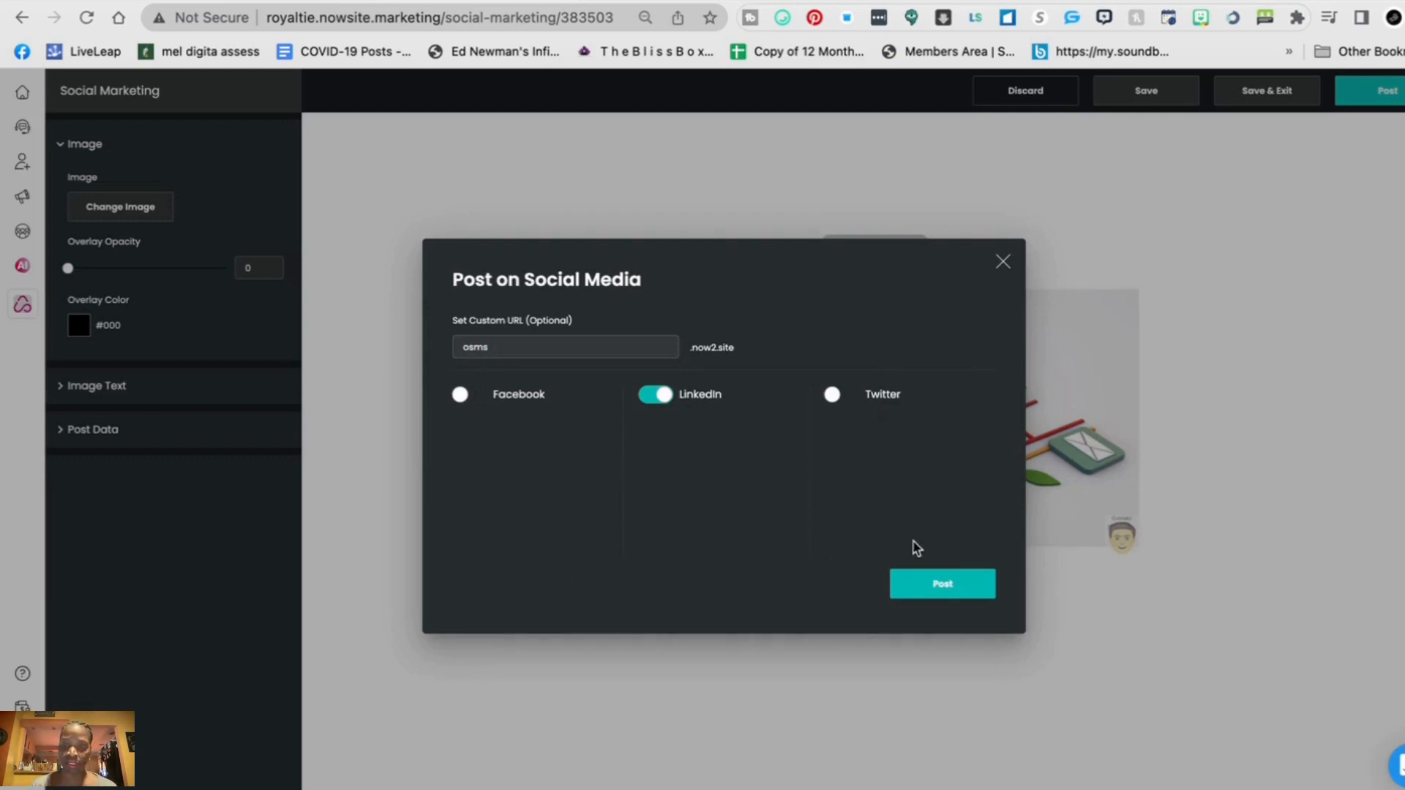
{"action": "left_click", "coordinate": [939, 589]}
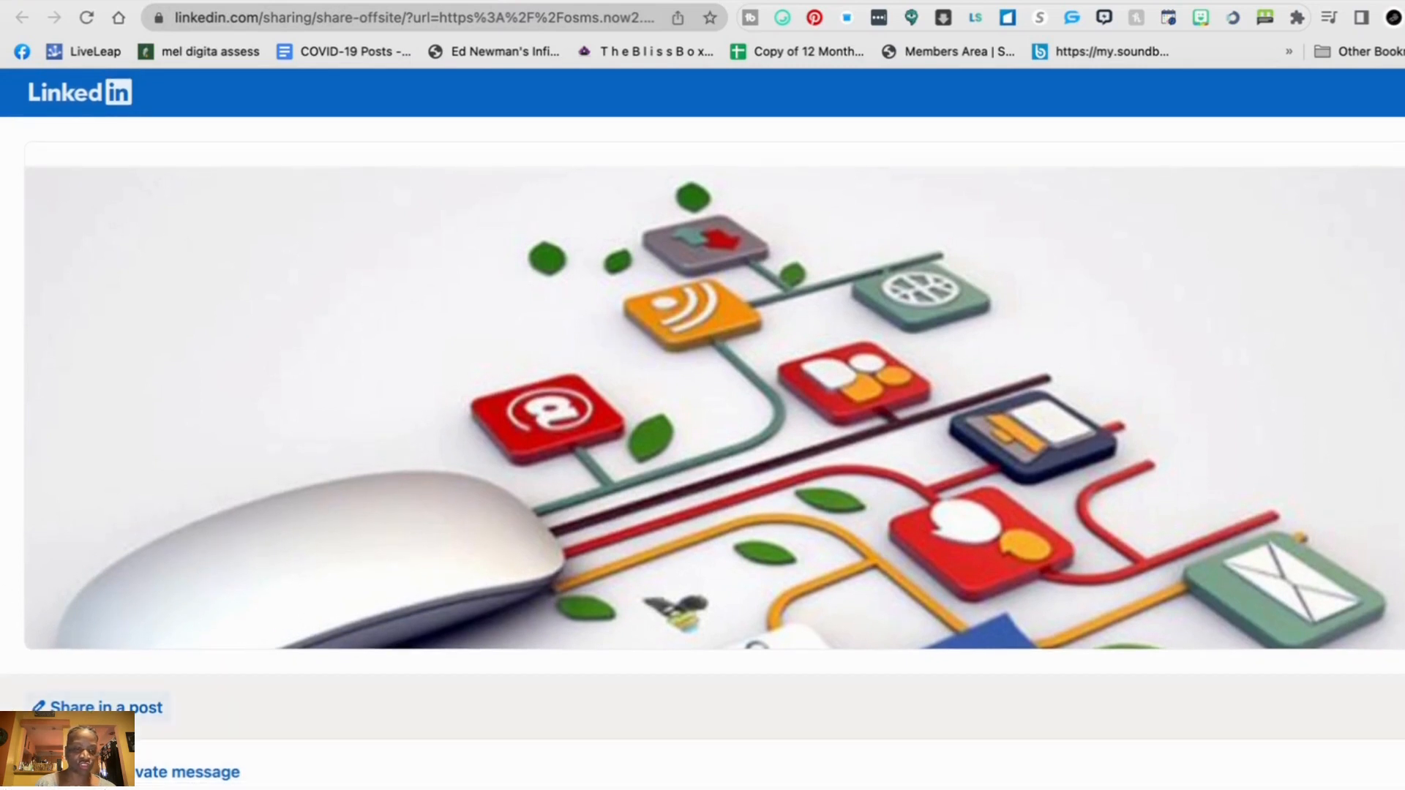
- Start a LinkedIn post with the lines "Struggle with your day to day Social Media Tasks?" and "Get Social Media Needs Meet Here!"
{"action": "left_click", "coordinate": [102, 707]}
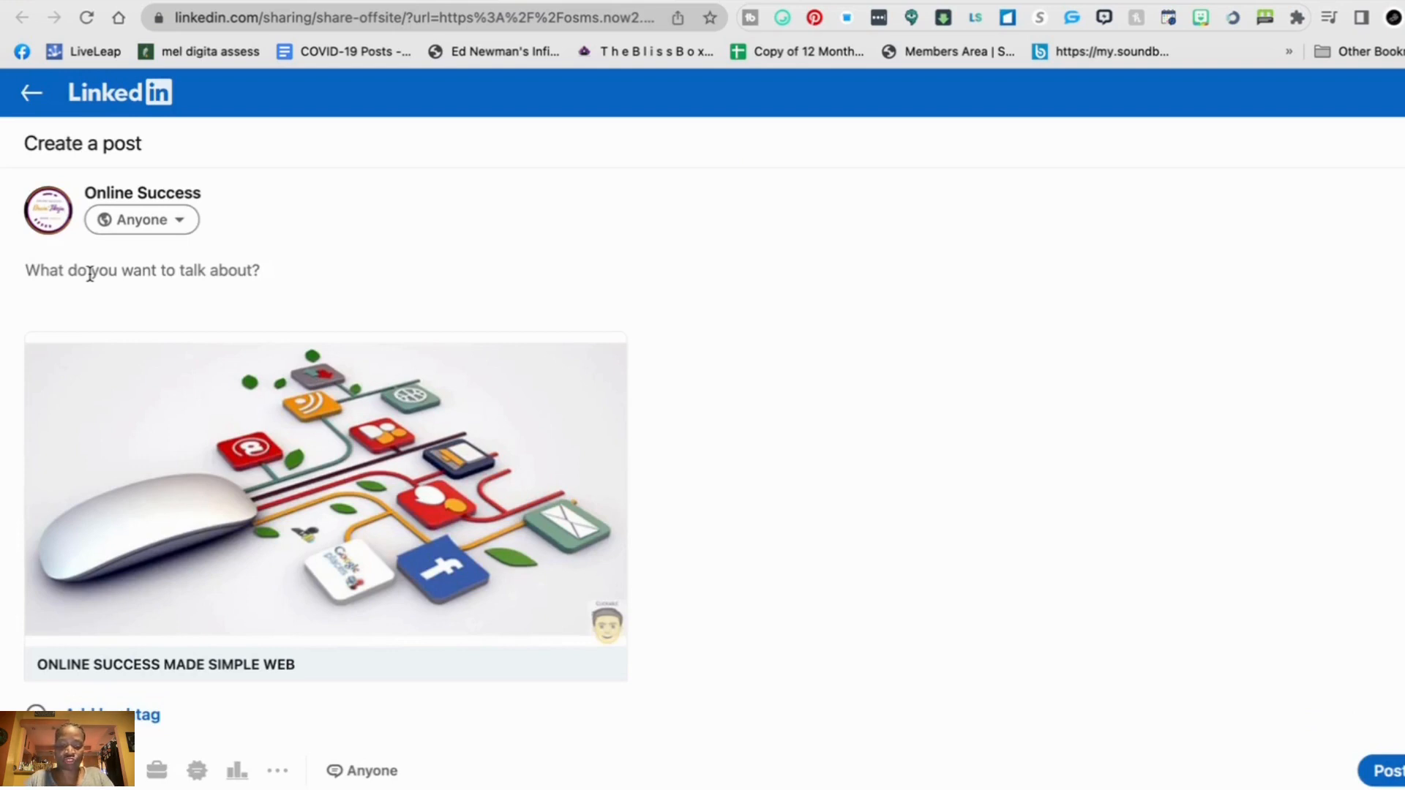
{"action": "left_click", "coordinate": [40, 276]}
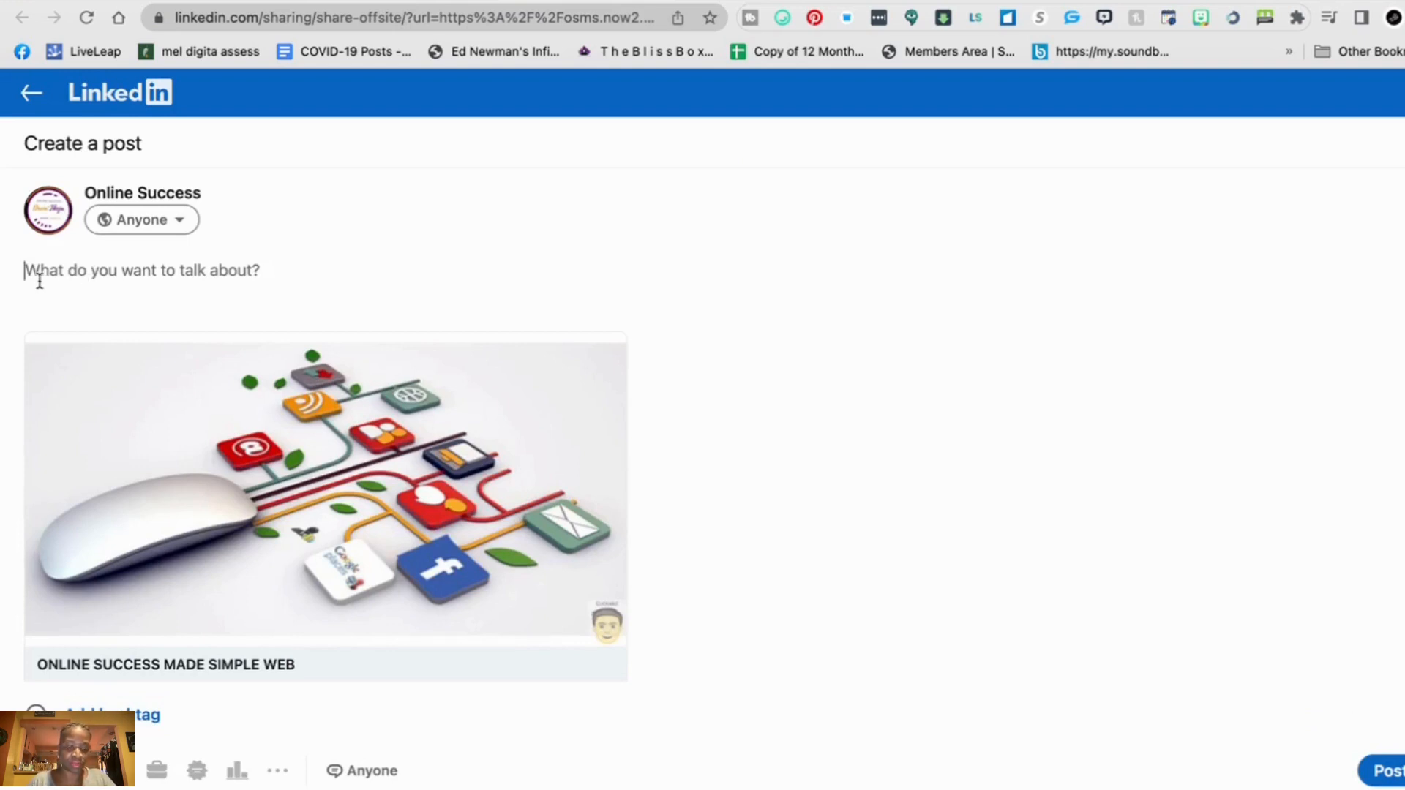
{"action": "type", "text": "Struggle w"}
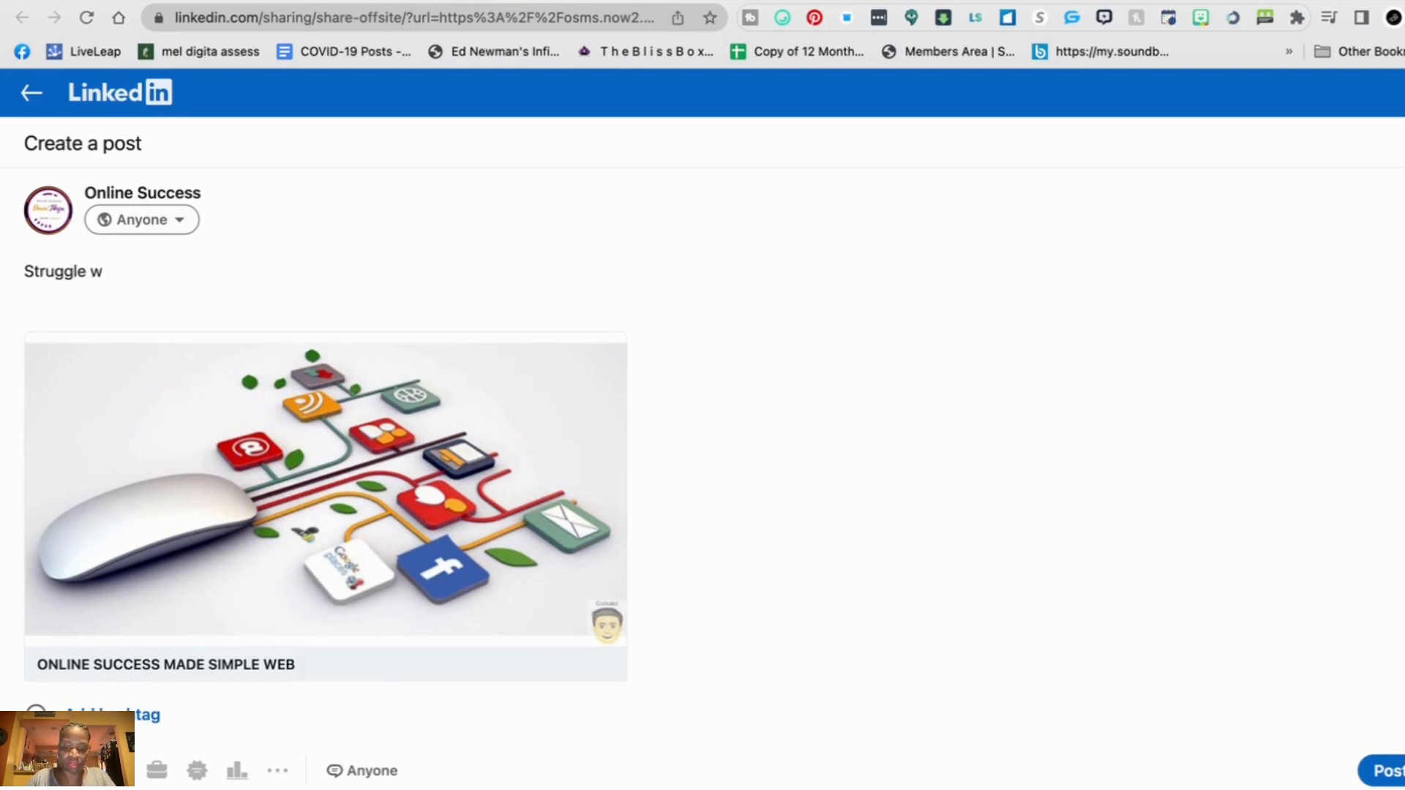
{"action": "type", "text": "your day to day Social Media Tasks?"}
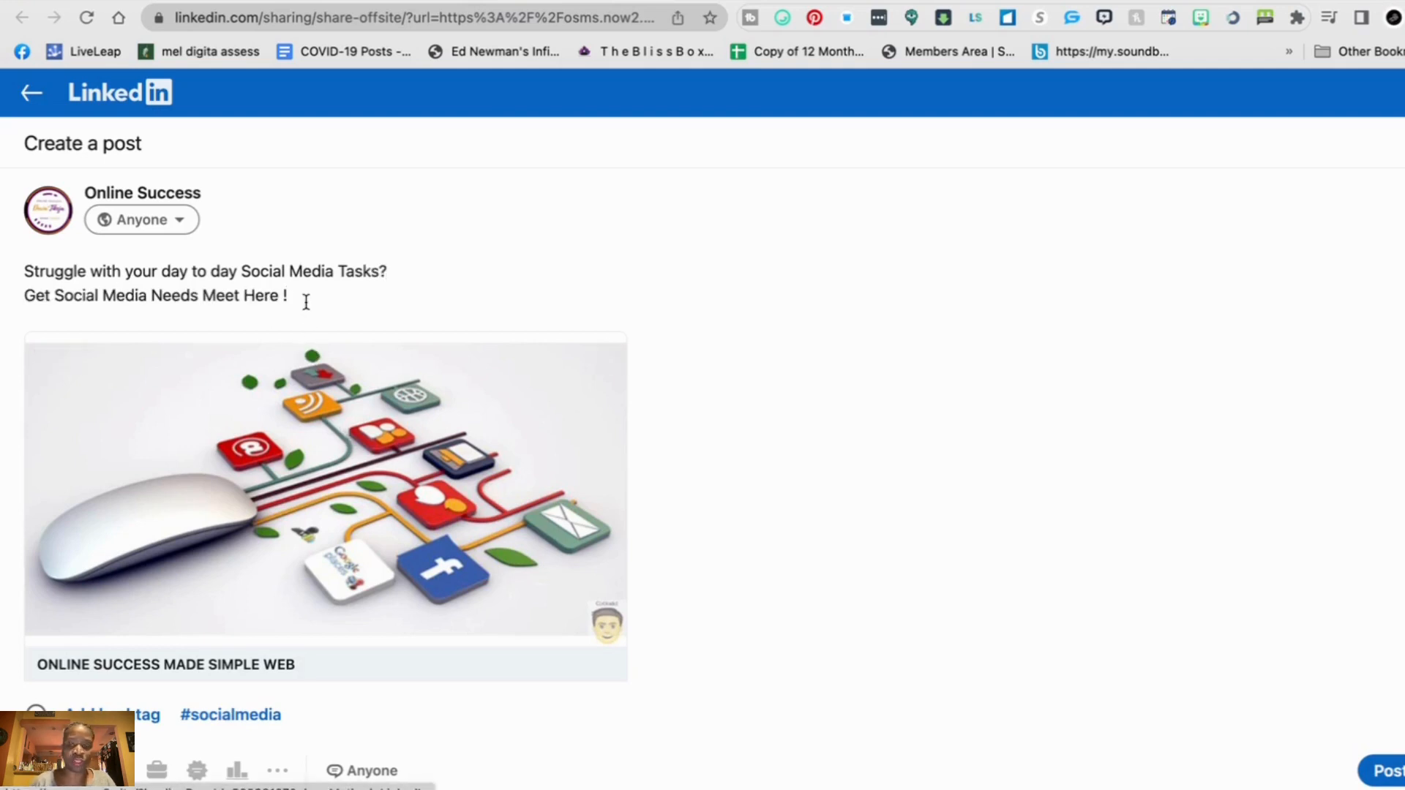
{"action": "key", "text": "BackSpace"}
{"action": "key", "text": "BackSpace"}
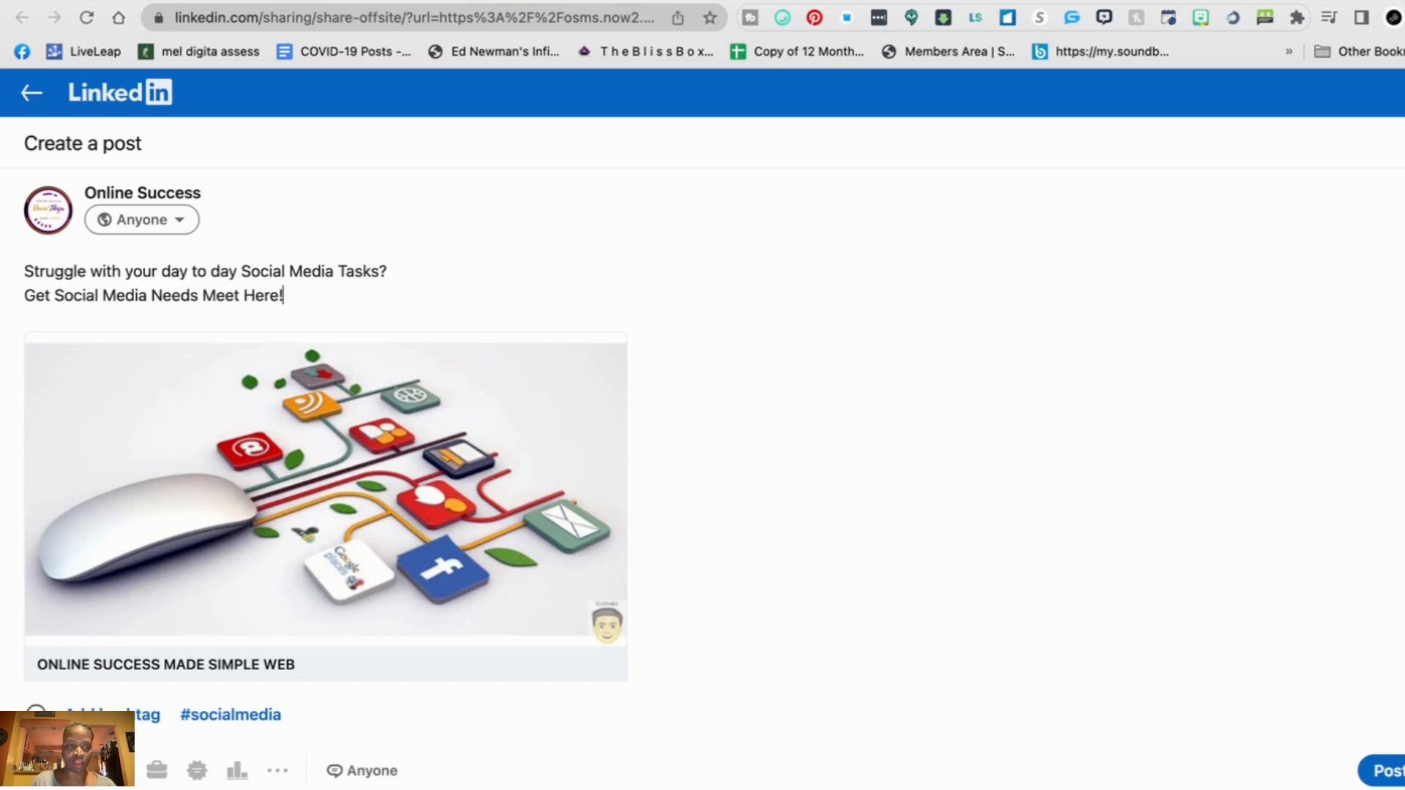
- Add the hashtags "#osms #onlinesuccessmadesimple" on a new line below the LinkedIn post text
{"action": "key", "text": "Return"}
{"action": "type", "text": "#osms"}
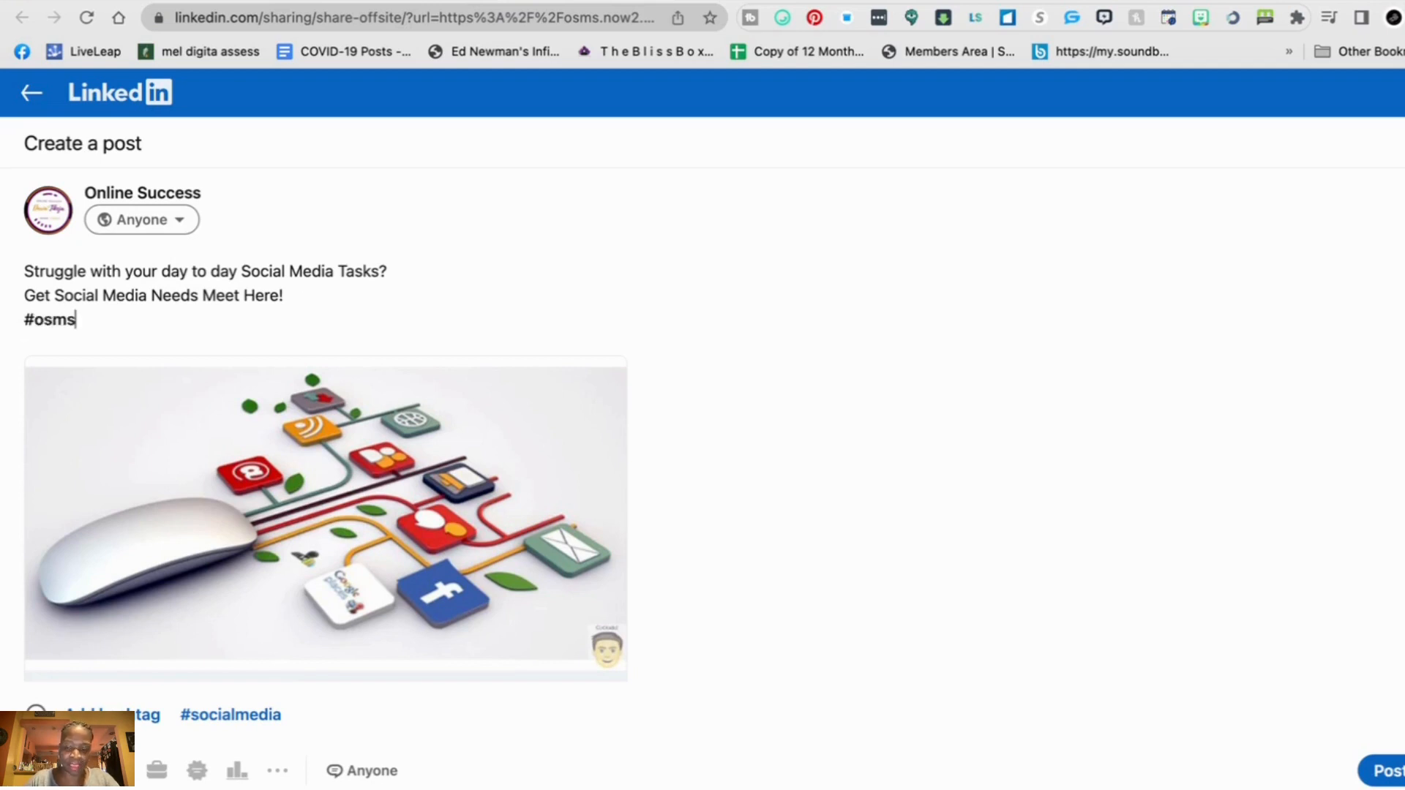
{"action": "type", "text": " #"}
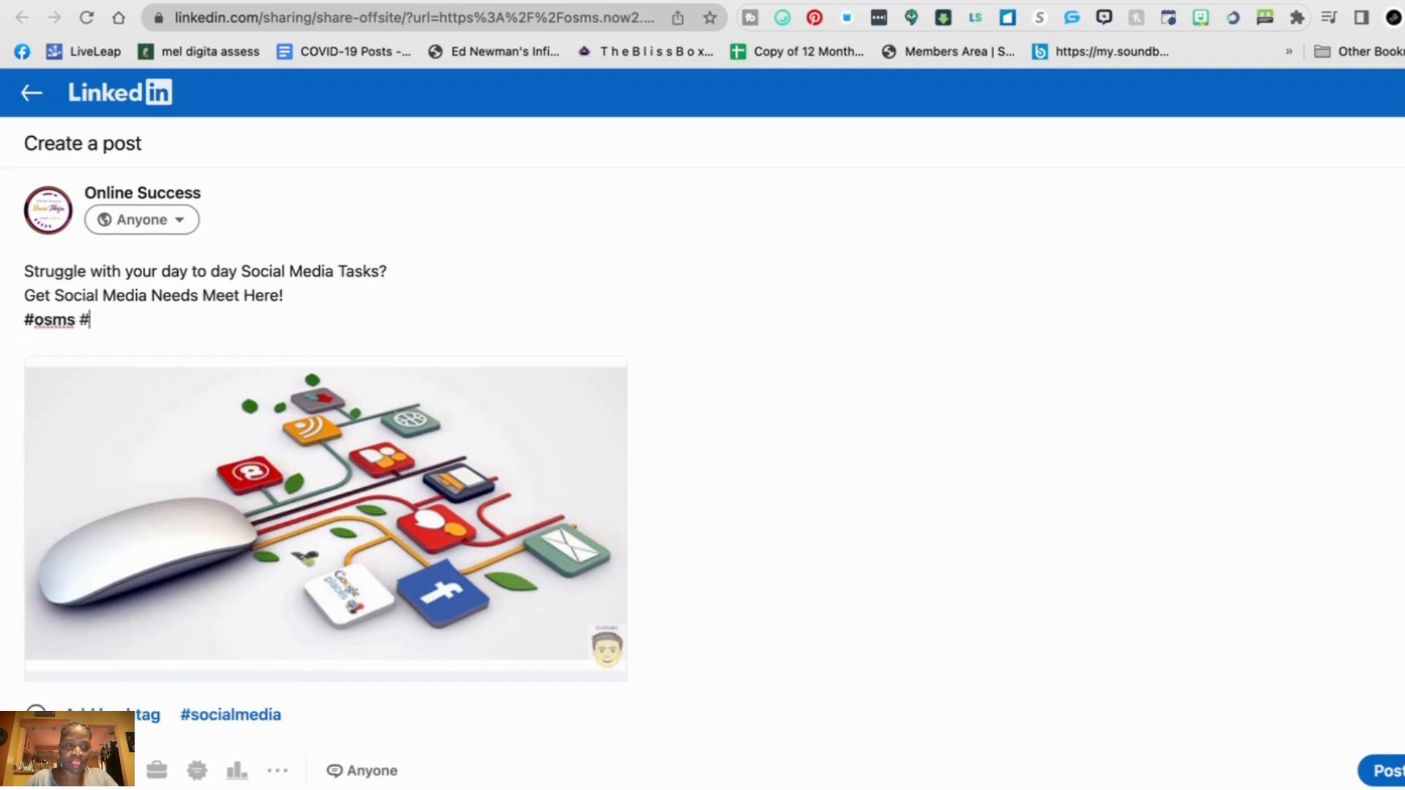
{"action": "type", "text": "son"}
{"action": "key", "text": "BackSpace"}
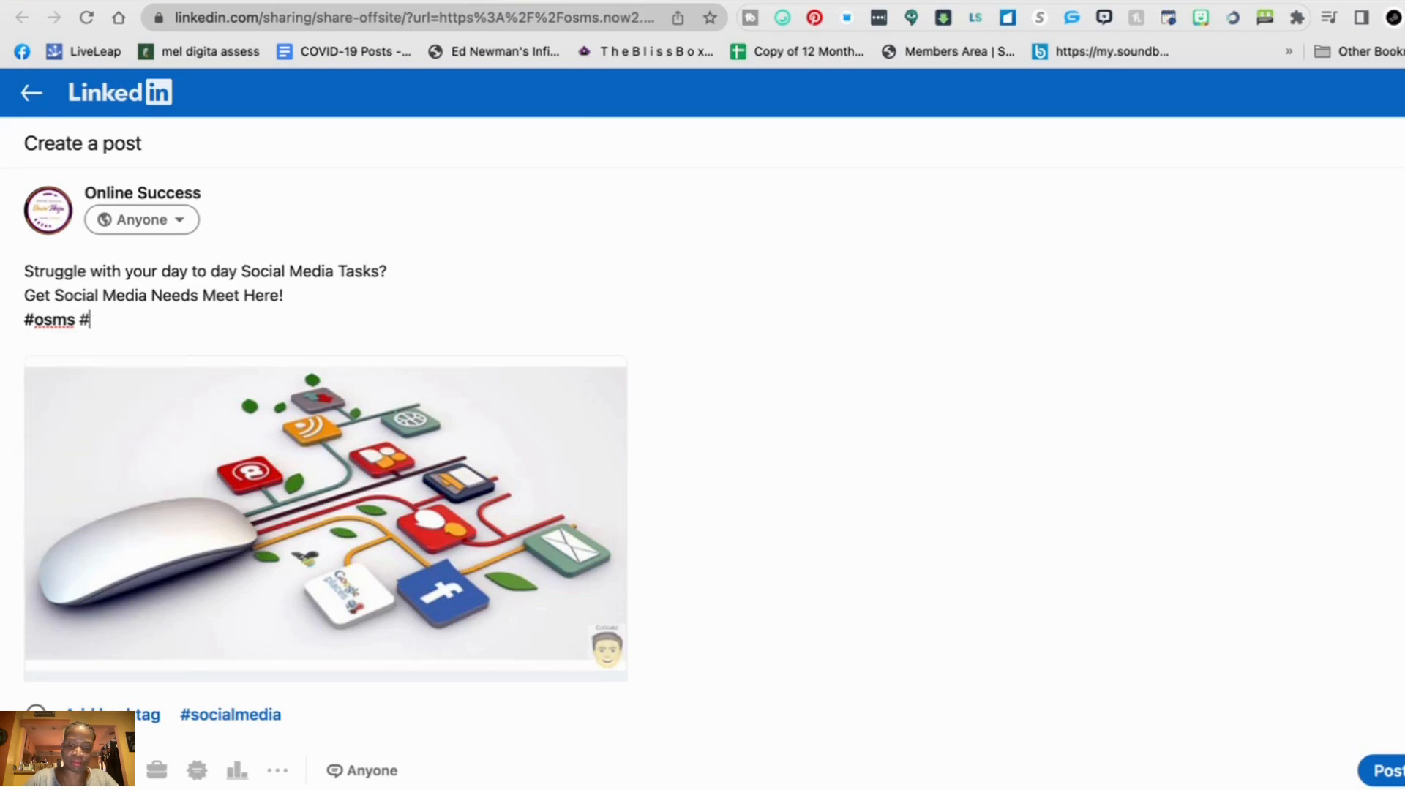
{"action": "type", "text": "onli"}
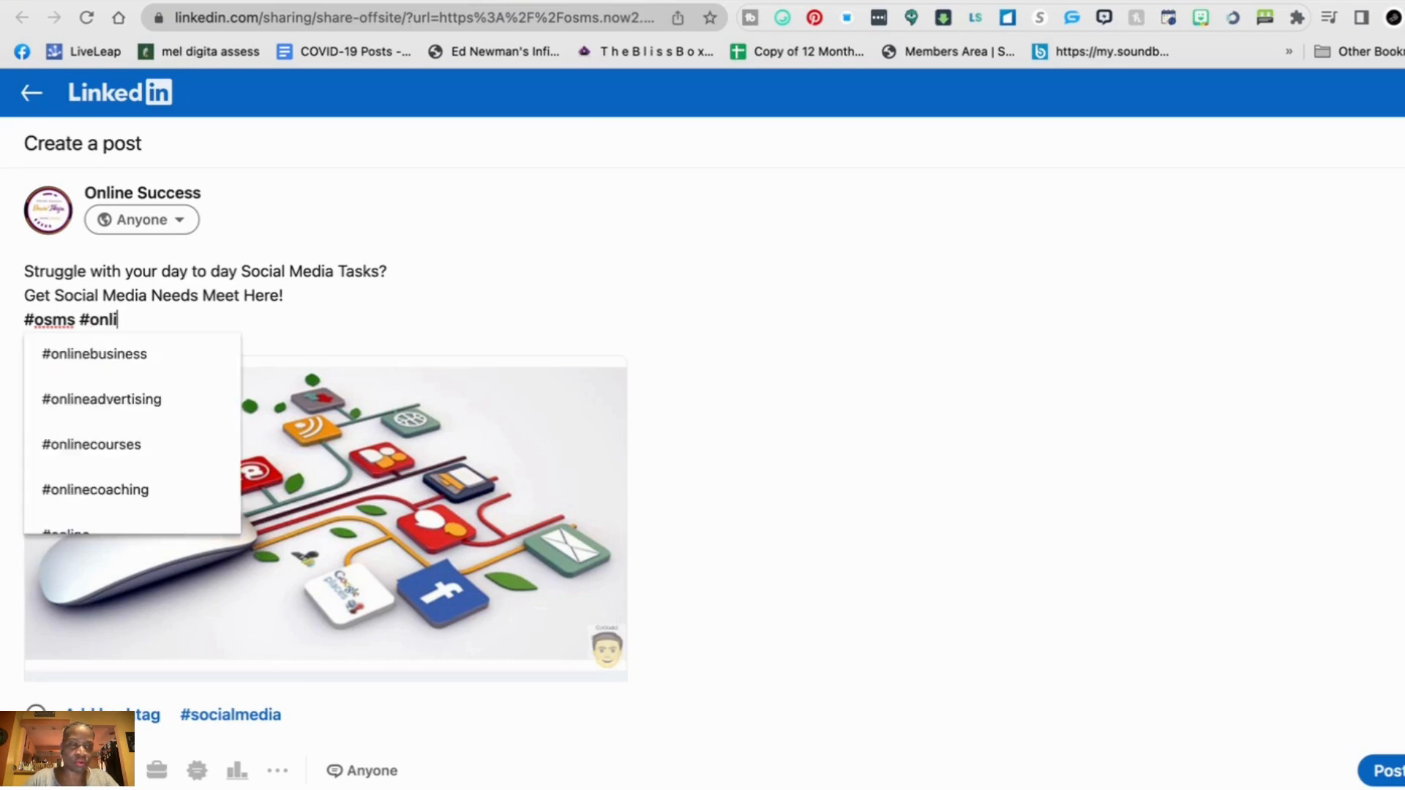
{"action": "type", "text": "nesuccess"}
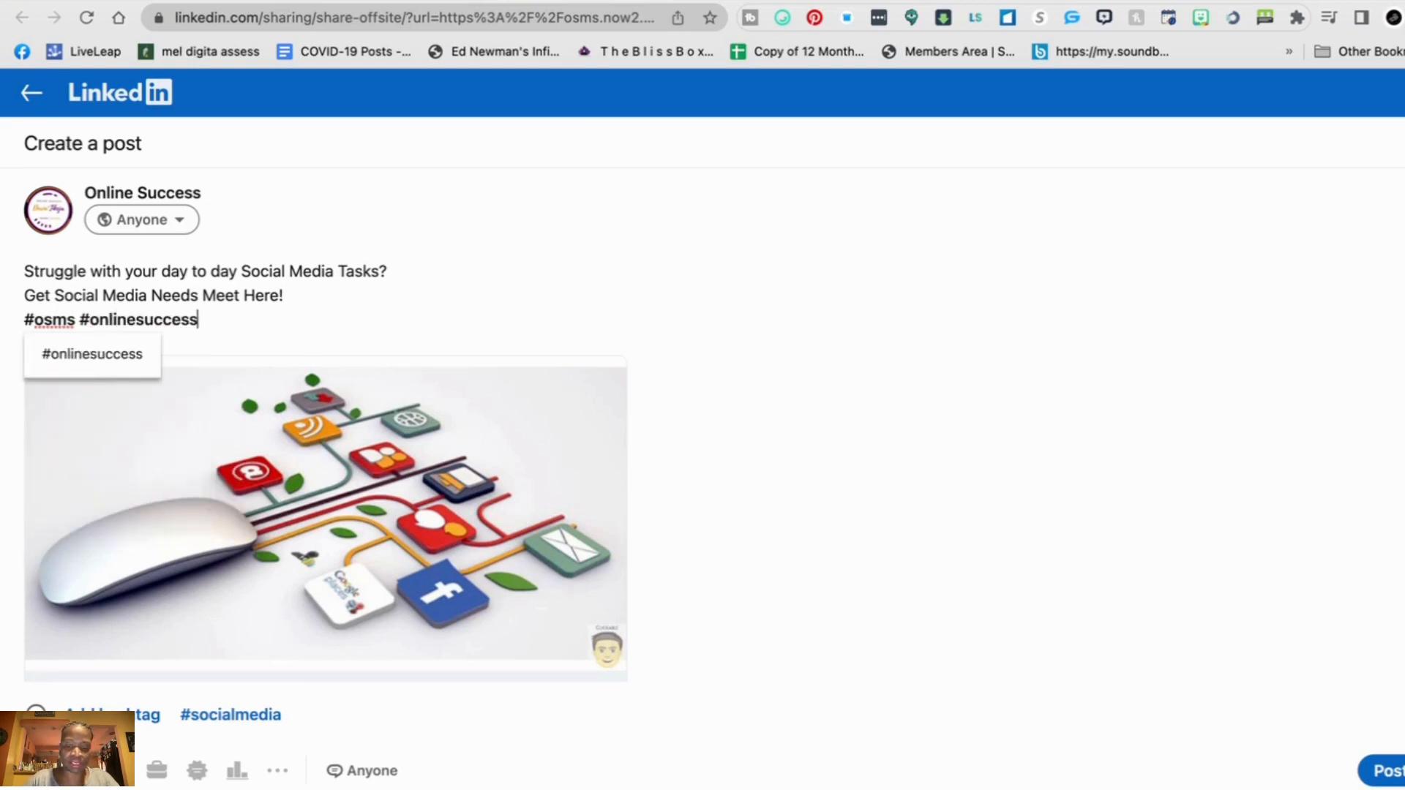
{"action": "type", "text": "mad"}
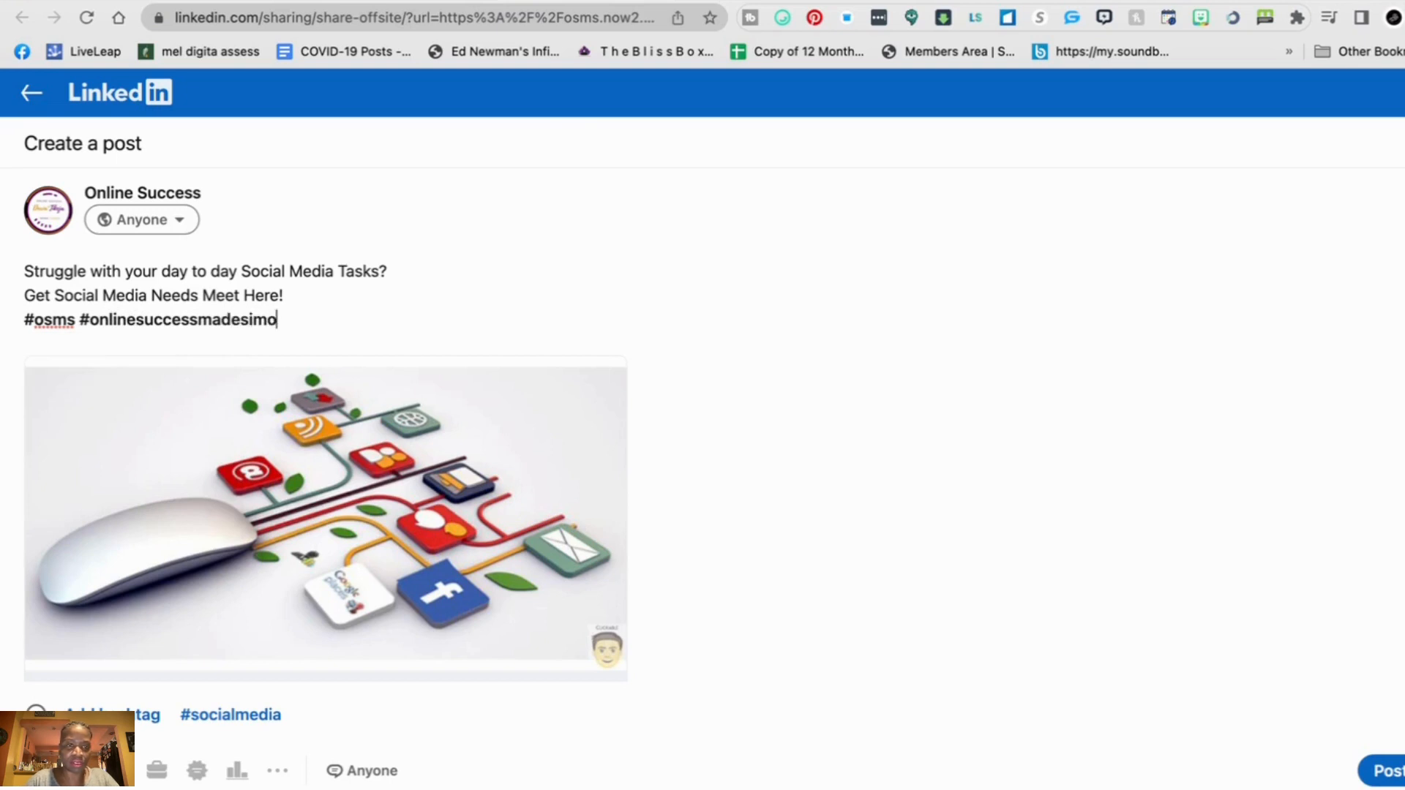
{"action": "type", "text": "esimple"}
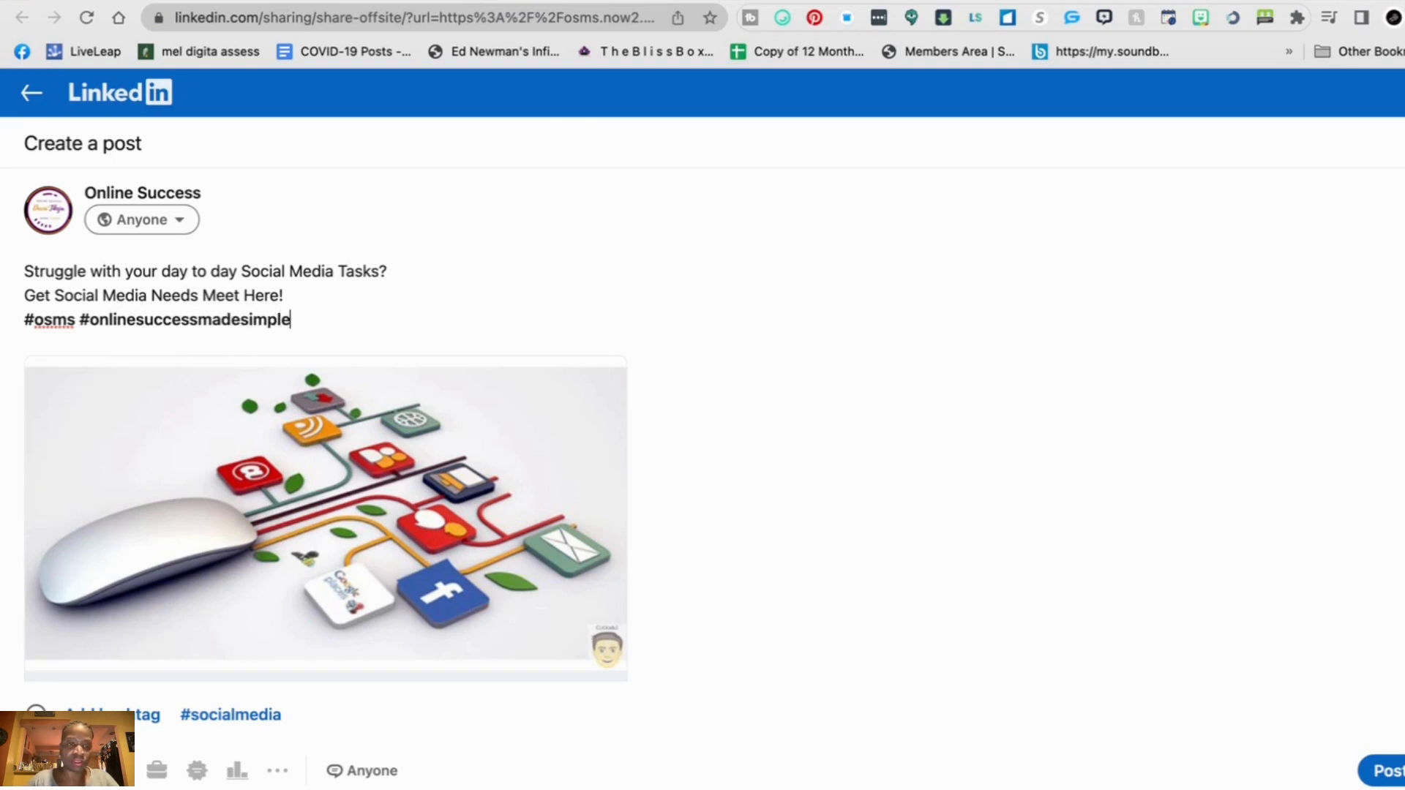
{"action": "key", "text": "Return"}
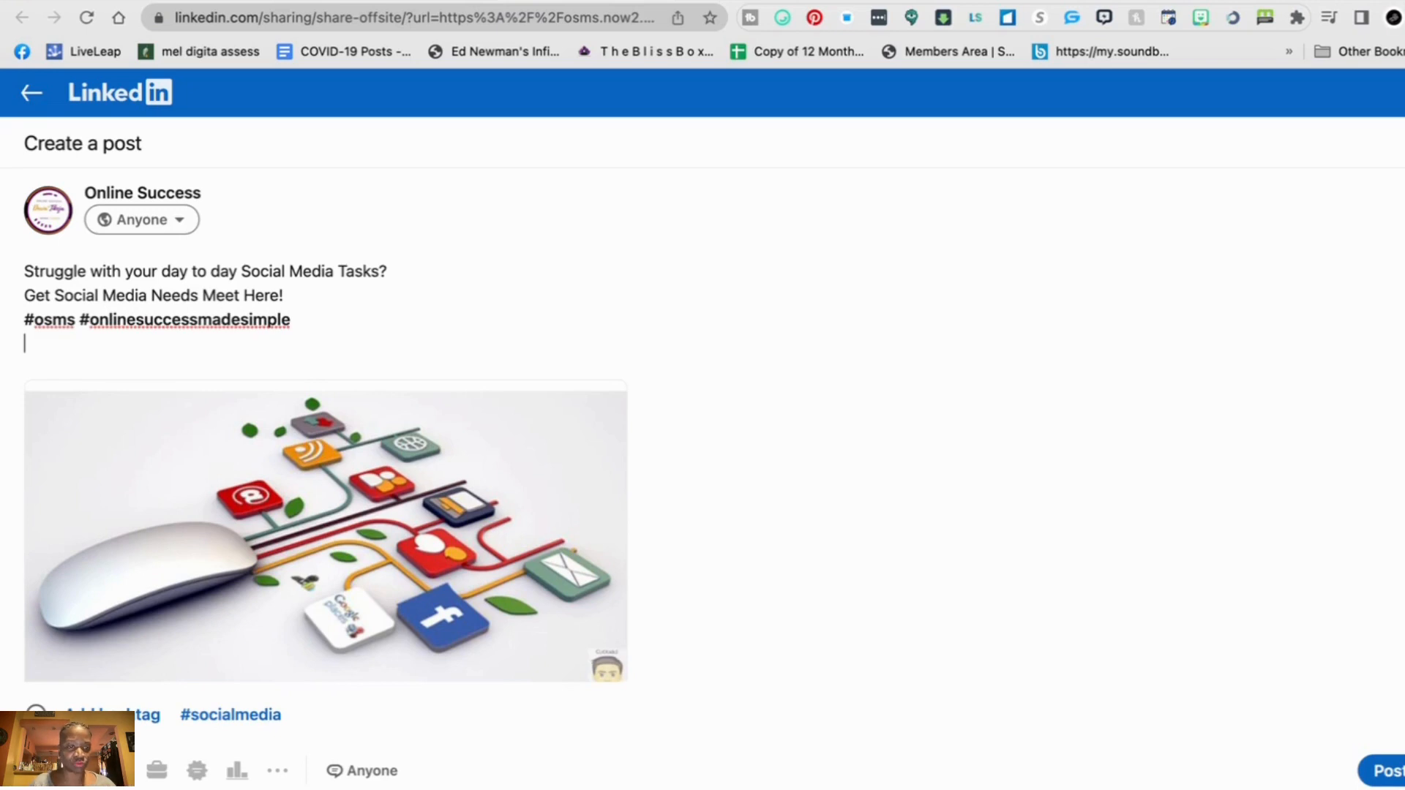
- Publish the LinkedIn post and view it in the feed, dismissing the sales offer message
{"action": "scroll", "coordinate": [399, 558], "scroll_direction": "down", "scroll_amount": 3}
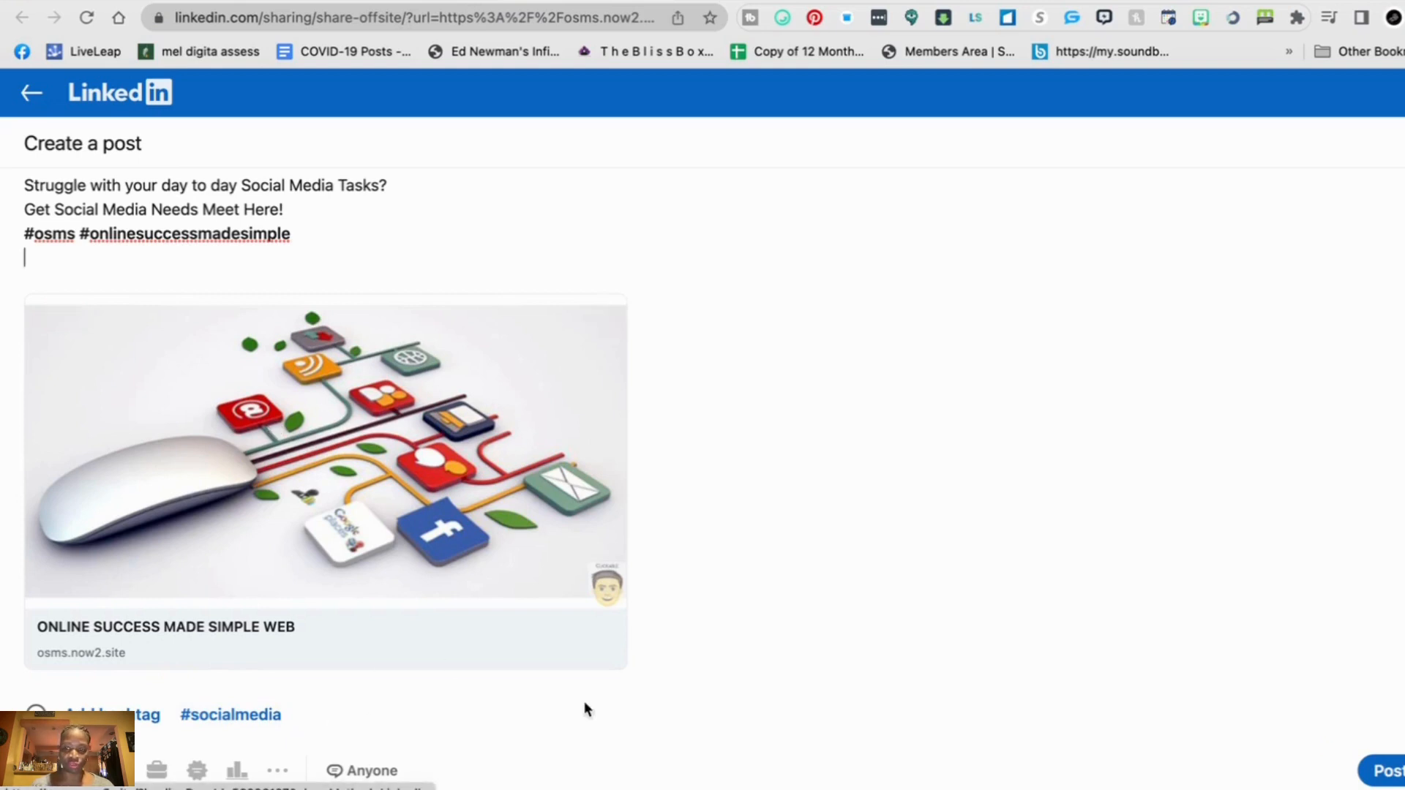
{"action": "left_click", "coordinate": [1390, 772]}
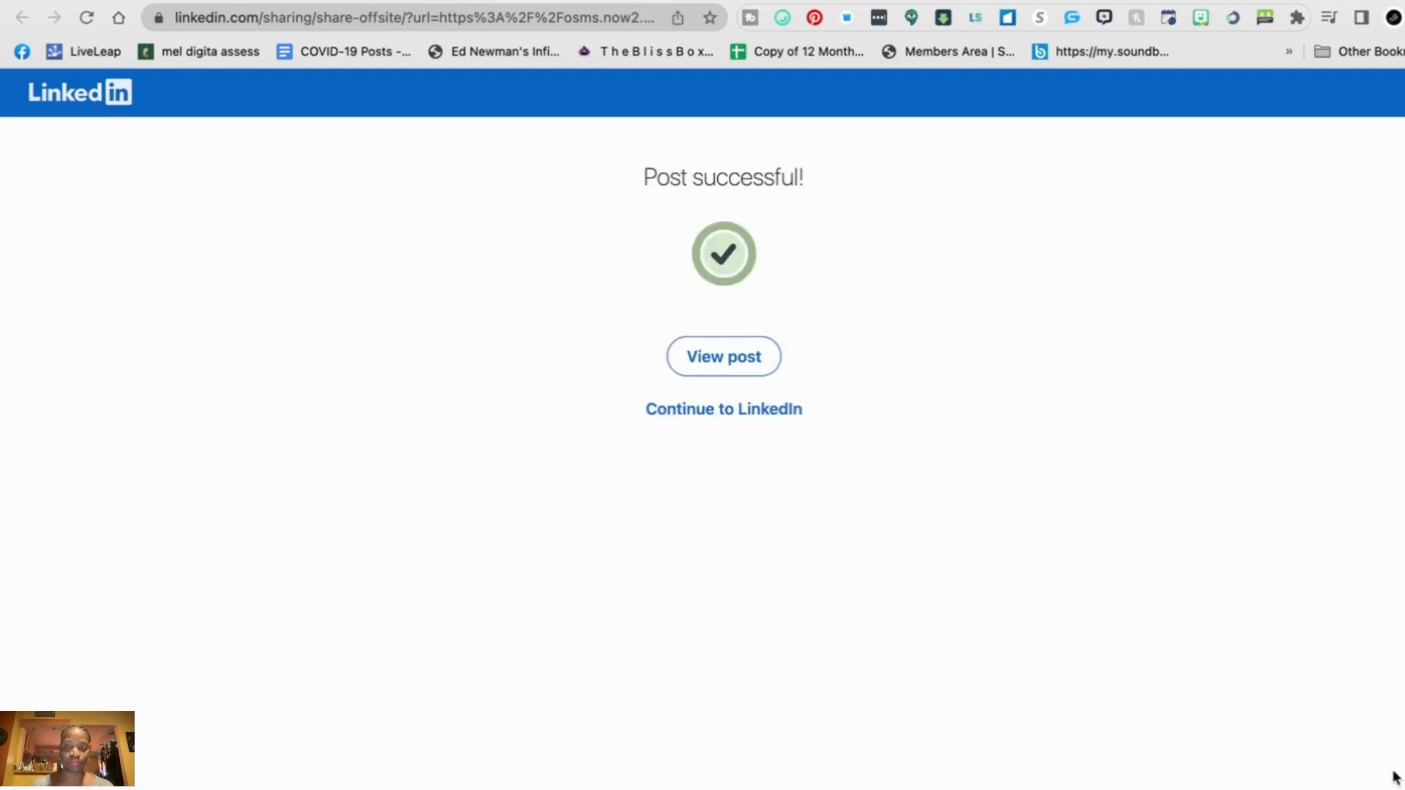
{"action": "left_click", "coordinate": [720, 351]}
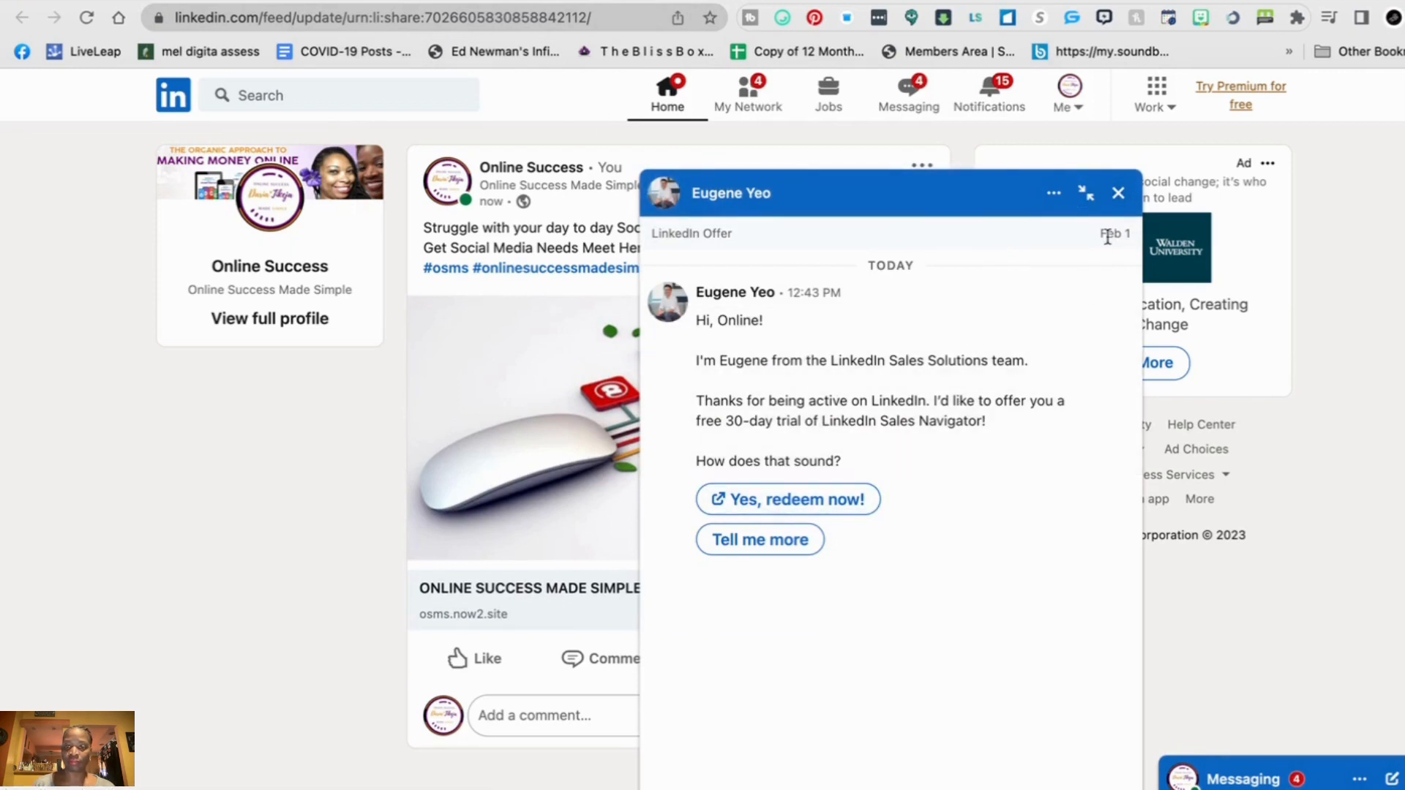
{"action": "left_click", "coordinate": [1118, 193]}
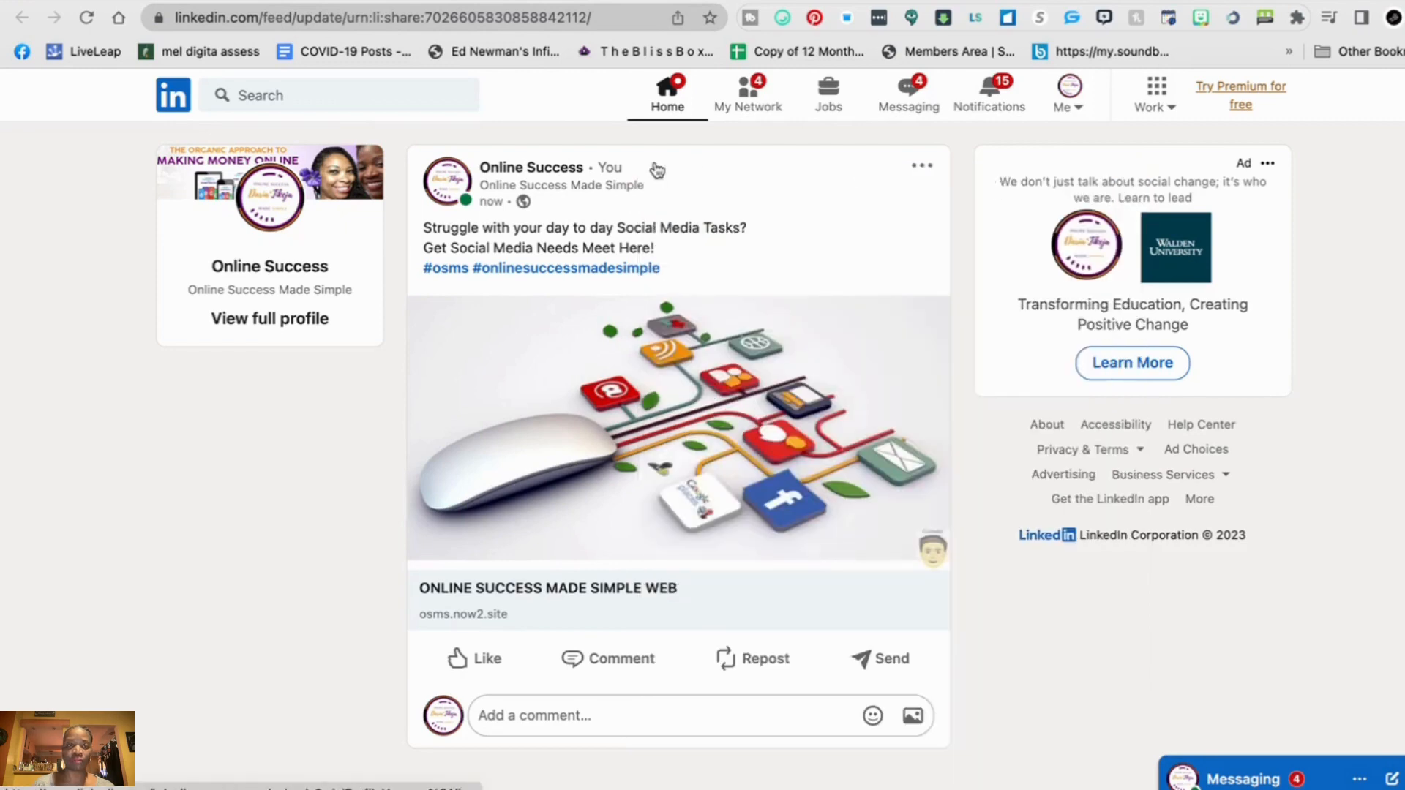
- Close the LinkedIn page to return to Nowsite and confirm that the post was published
{"action": "key", "text": "super+w"}
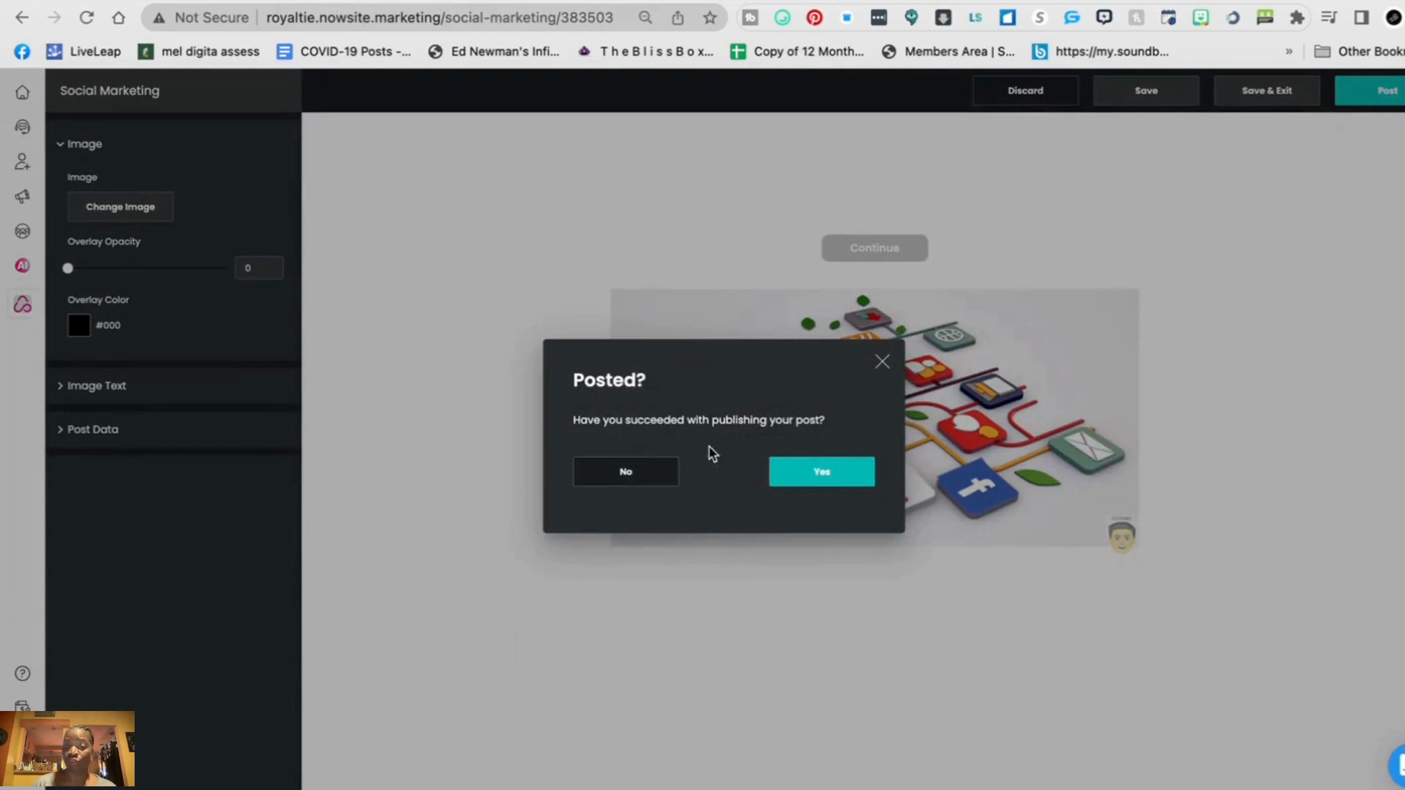
{"action": "left_click", "coordinate": [822, 473]}
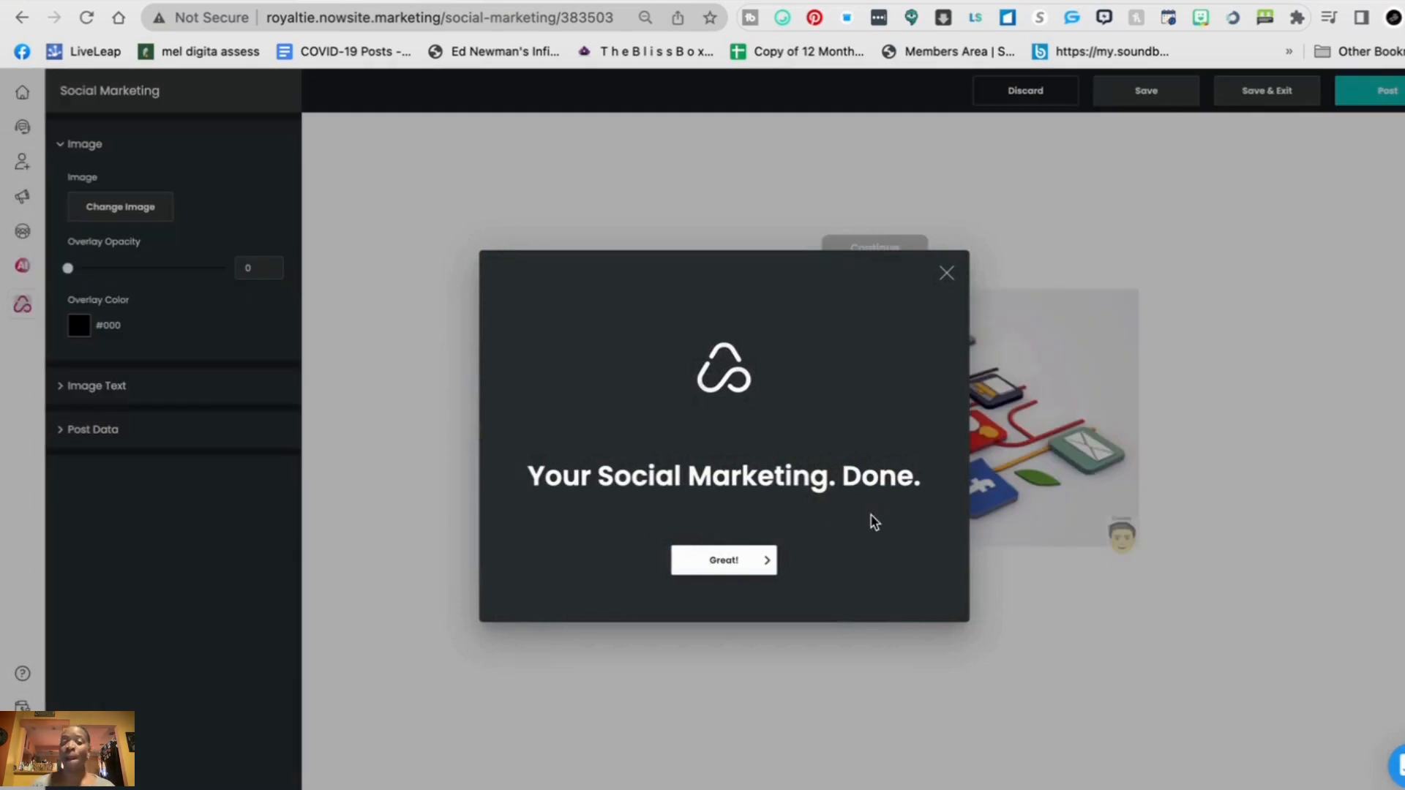
{"action": "left_click", "coordinate": [723, 561]}
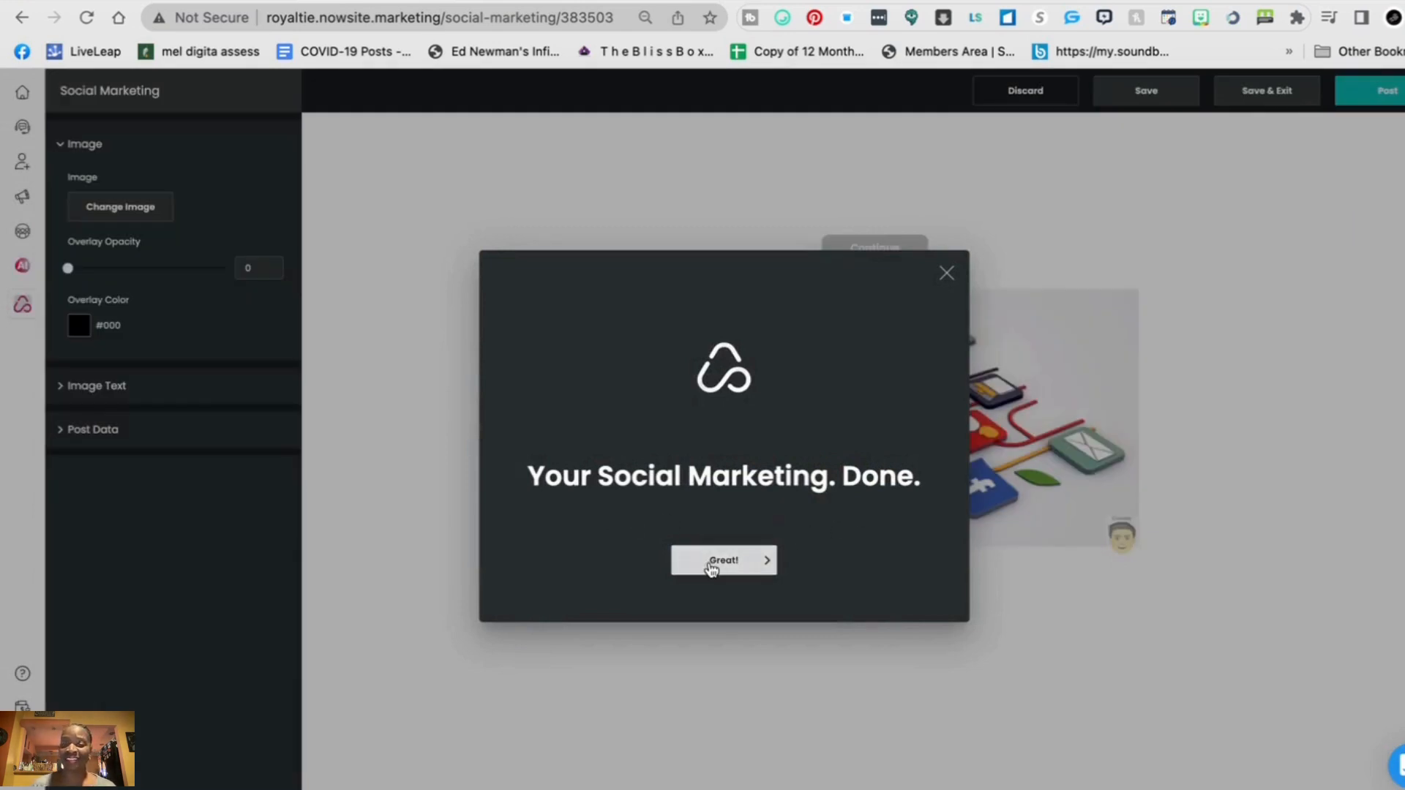